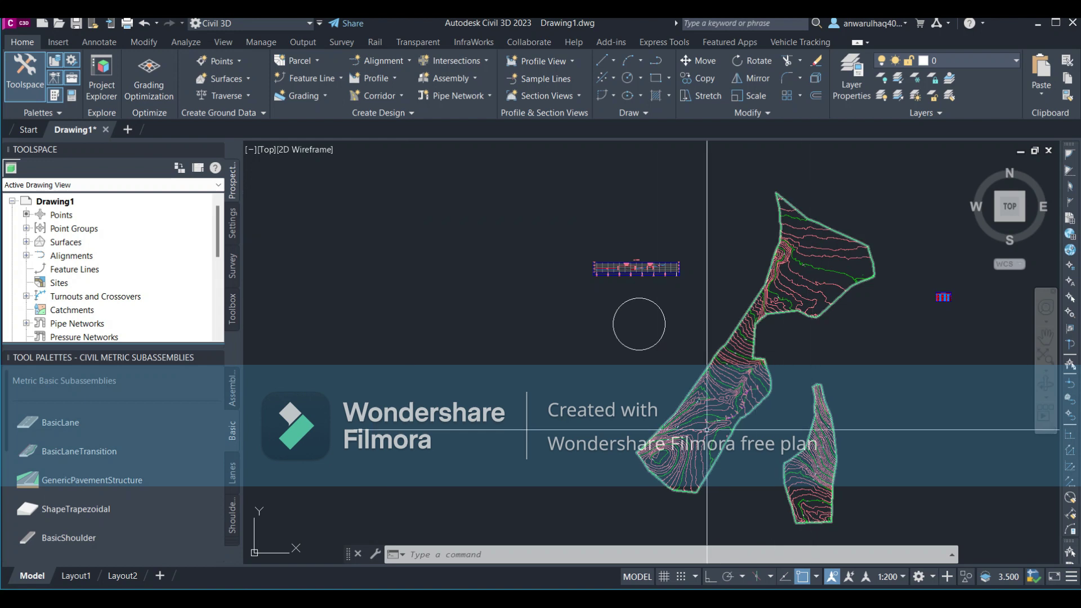
- Switch to PowerPoint to review the channel and road cross-section slides, then return to Civil 3D
{"action": "middle_click_drag", "start_coordinate": [632, 353], "coordinate": [542, 347]}
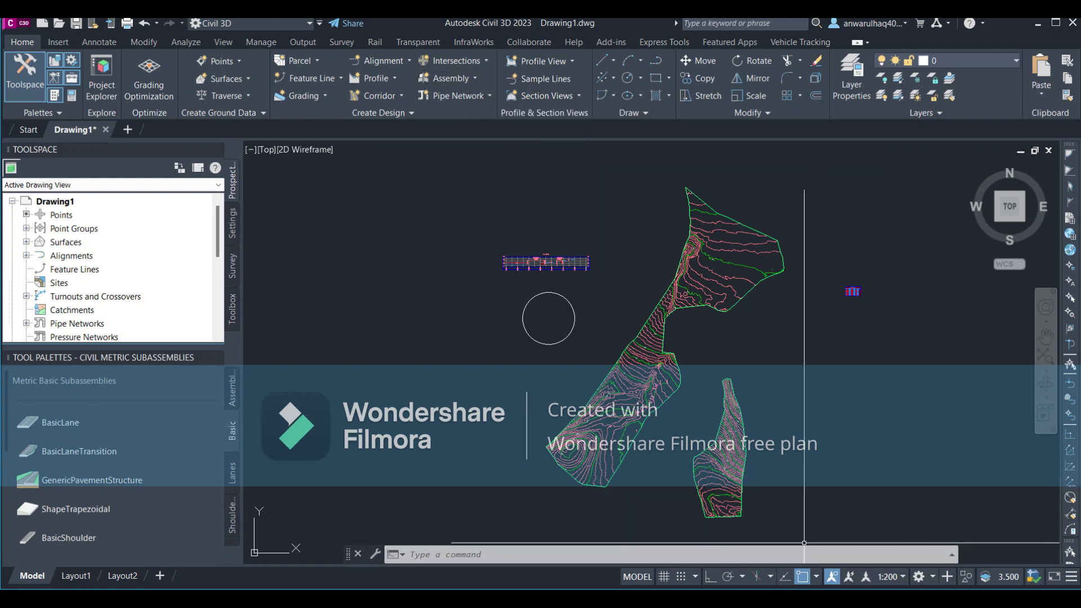
{"action": "mouse_move", "coordinate": [779, 598]}
{"action": "left_click", "coordinate": [775, 538]}
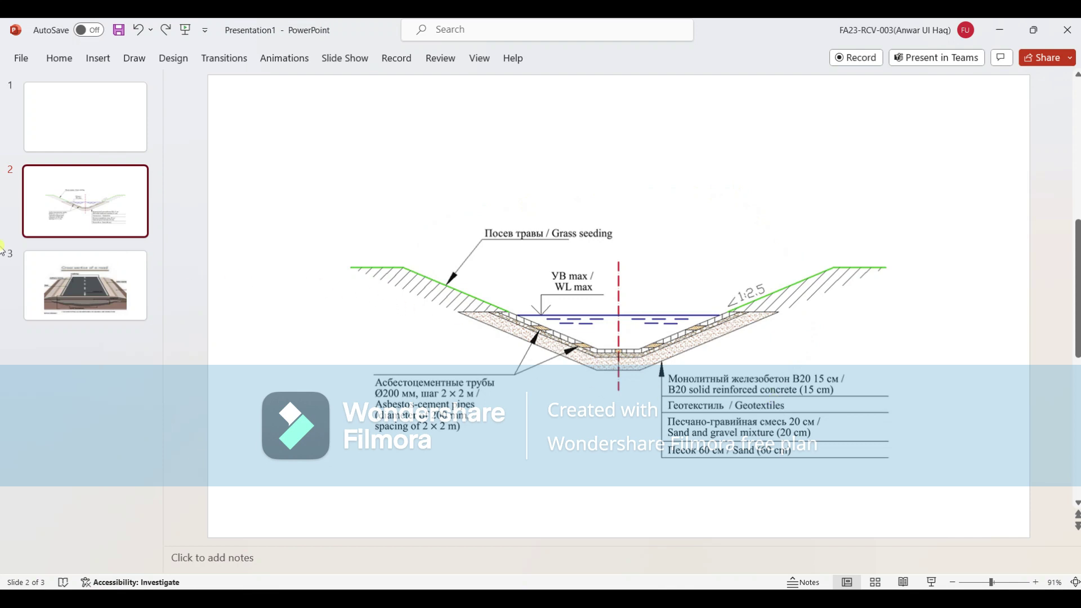
{"action": "left_click", "coordinate": [54, 283]}
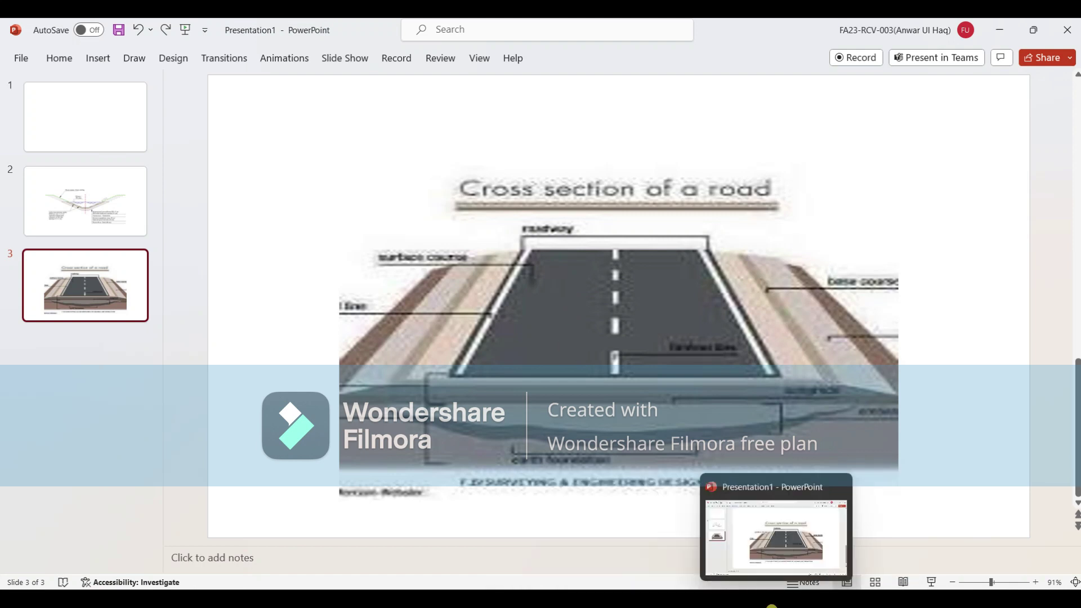
{"action": "left_click", "coordinate": [746, 606]}
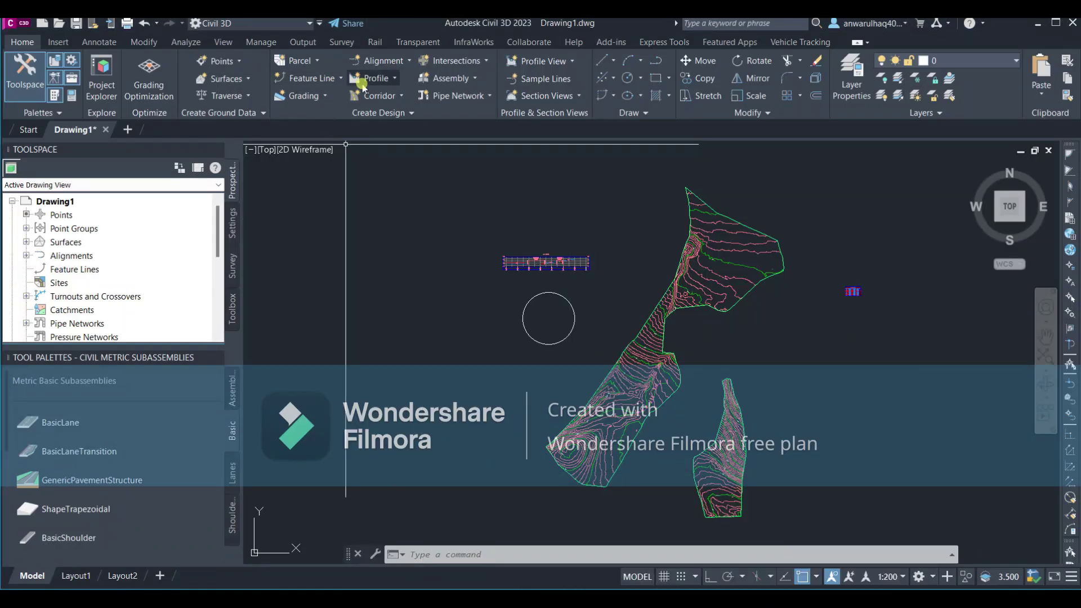
- Create an assembly named Cross Section 1 of type Other, with the Basic assembly style and the View-Edit code set style
{"action": "left_click", "coordinate": [459, 79]}
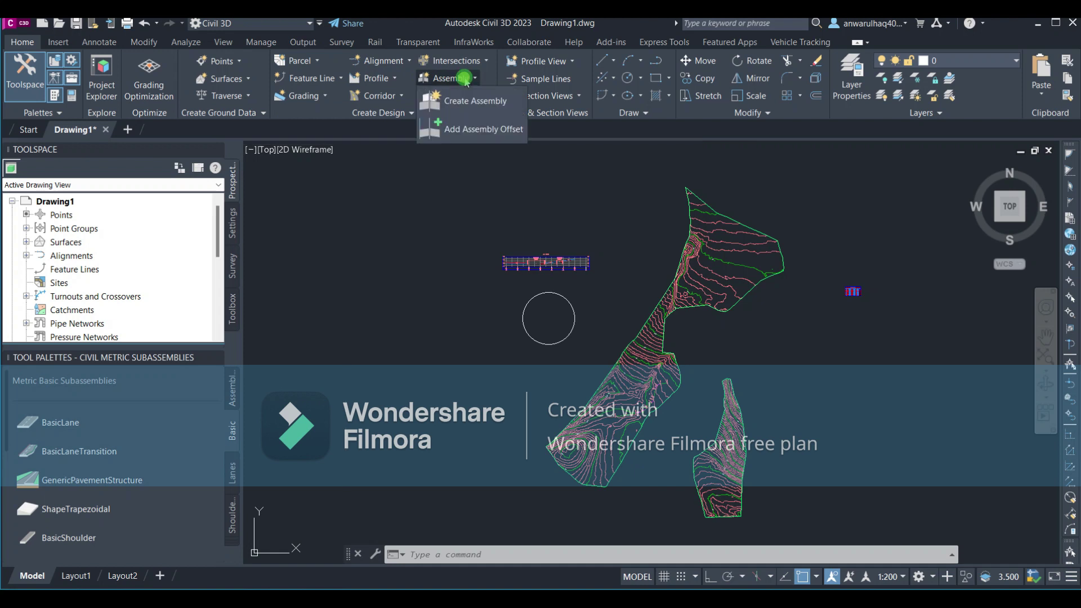
{"action": "left_click", "coordinate": [23, 42]}
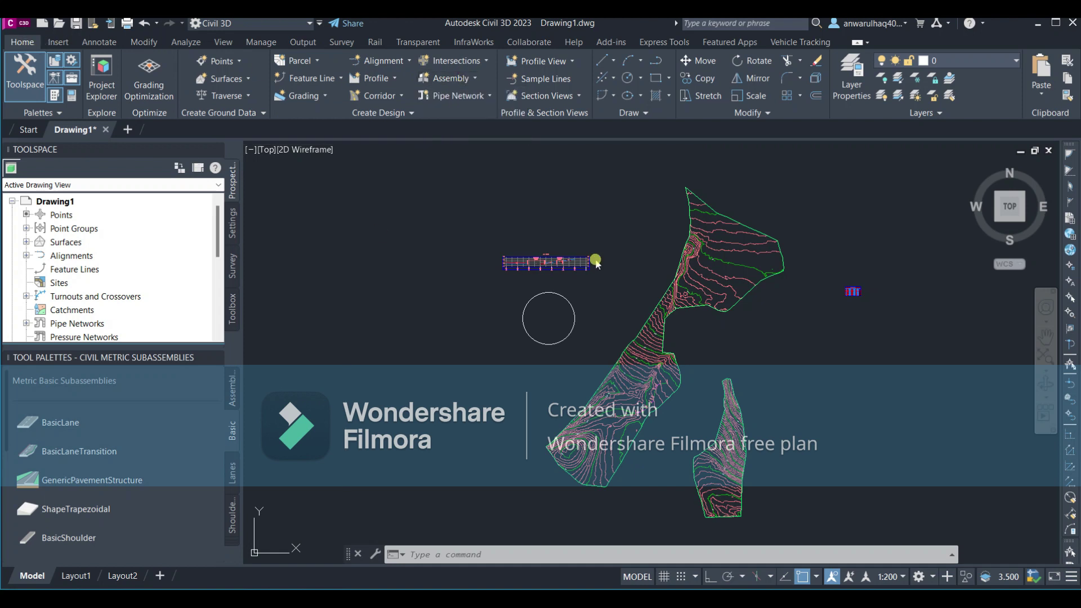
{"action": "left_click", "coordinate": [455, 78]}
{"action": "left_click", "coordinate": [460, 103]}
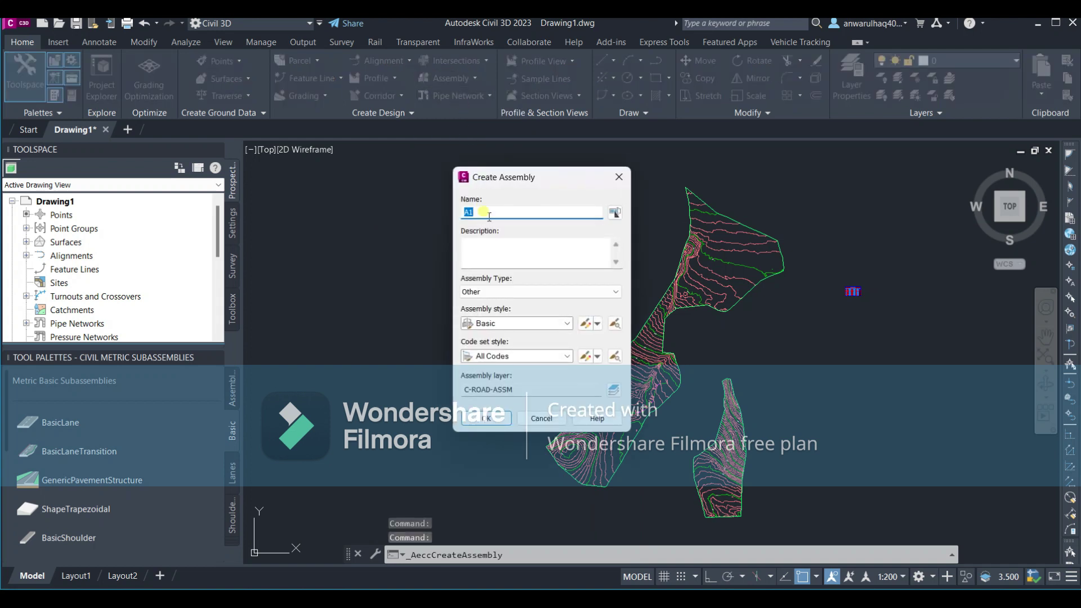
{"action": "type", "text": "Cross"}
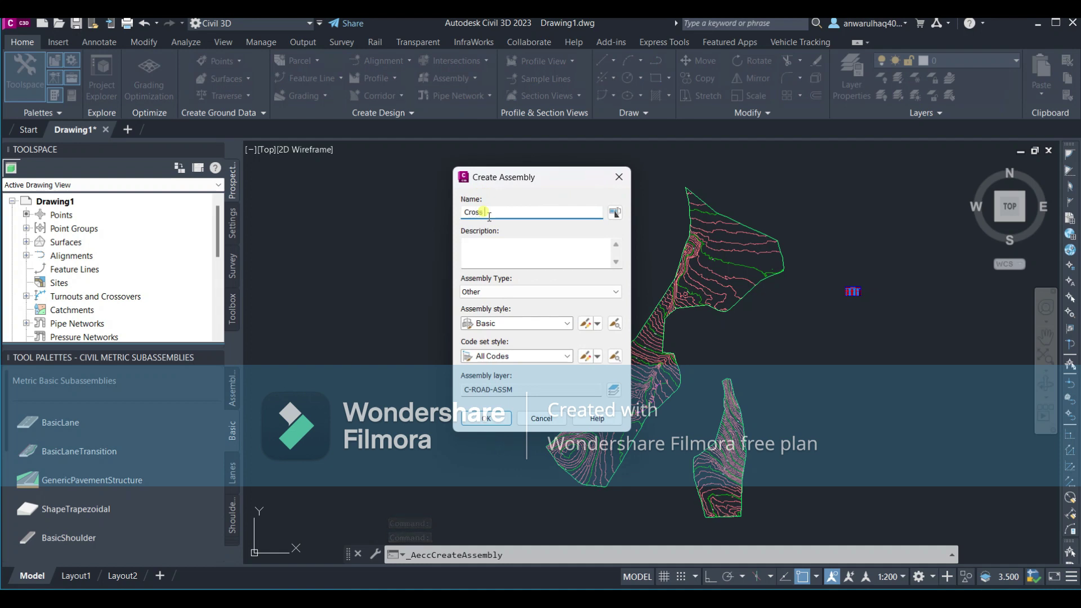
{"action": "type", "text": " Section "}
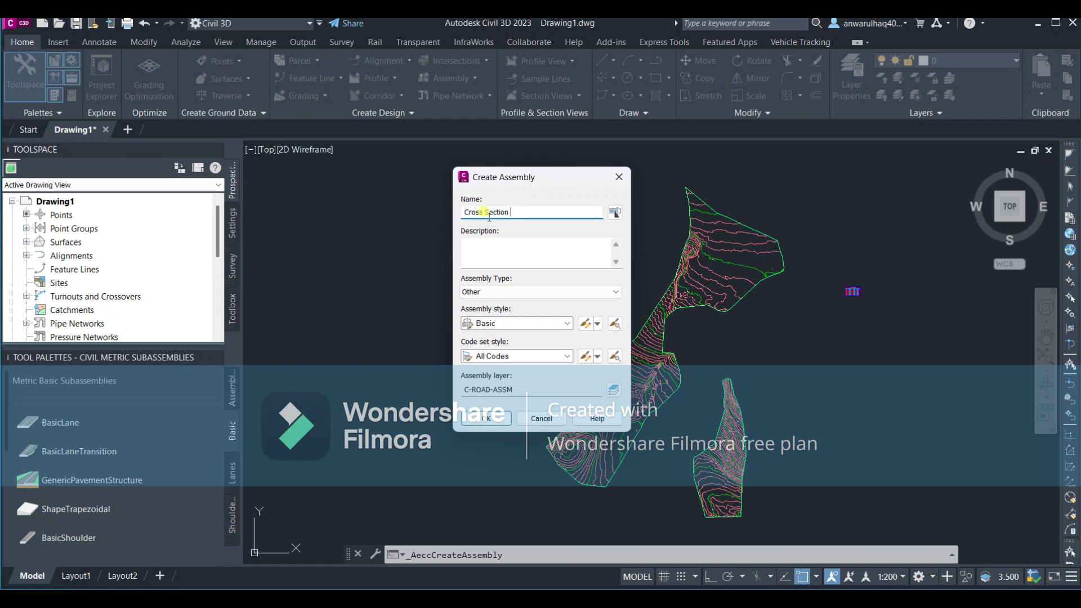
{"action": "type", "text": "1"}
{"action": "left_click", "coordinate": [498, 323]}
{"action": "left_click", "coordinate": [496, 322]}
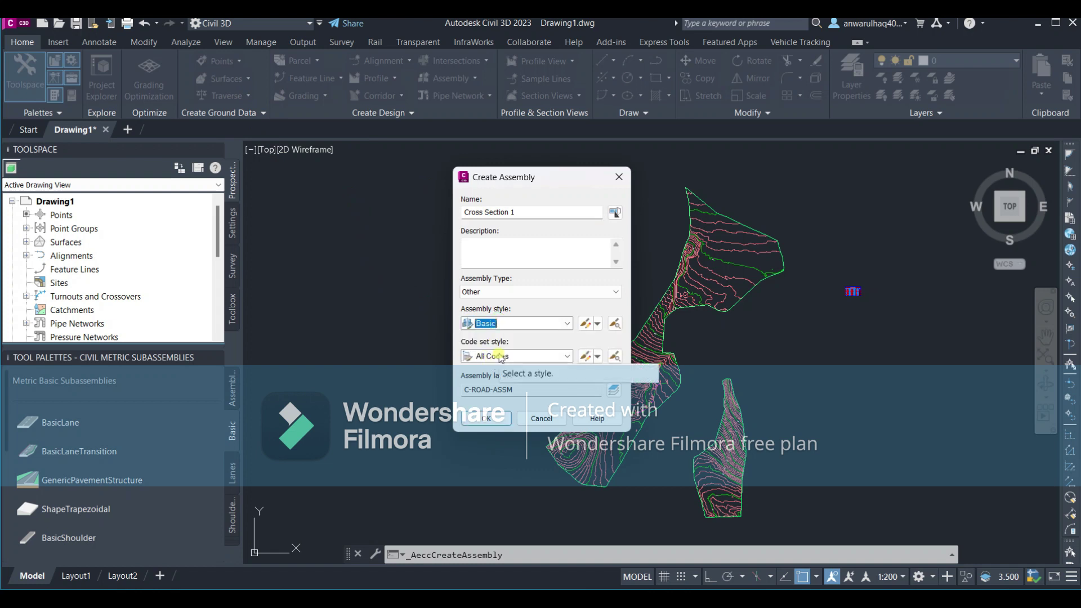
{"action": "left_click", "coordinate": [499, 356]}
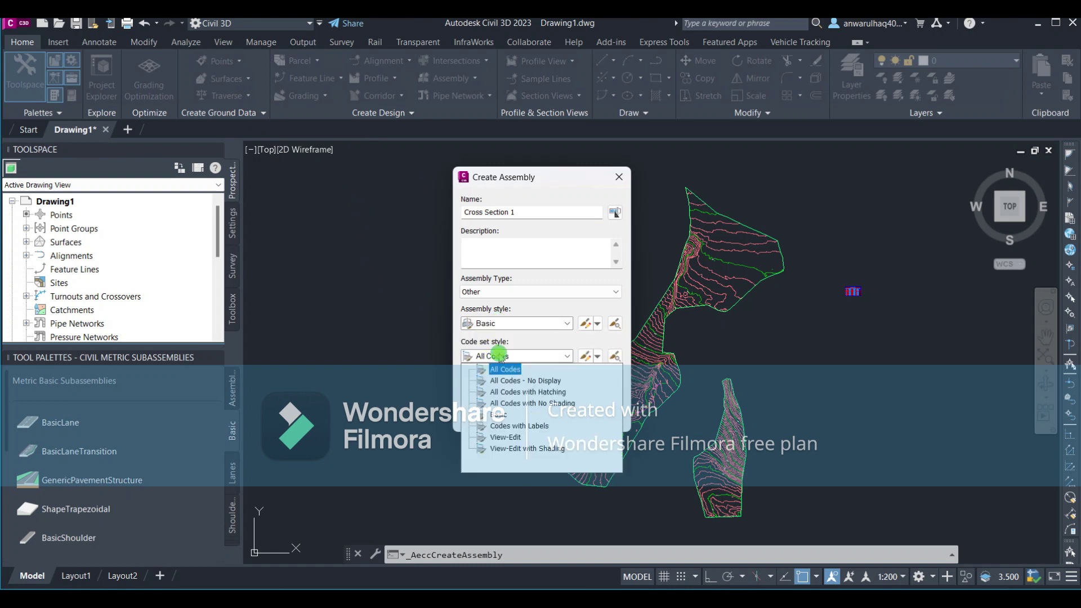
{"action": "left_click", "coordinate": [494, 438]}
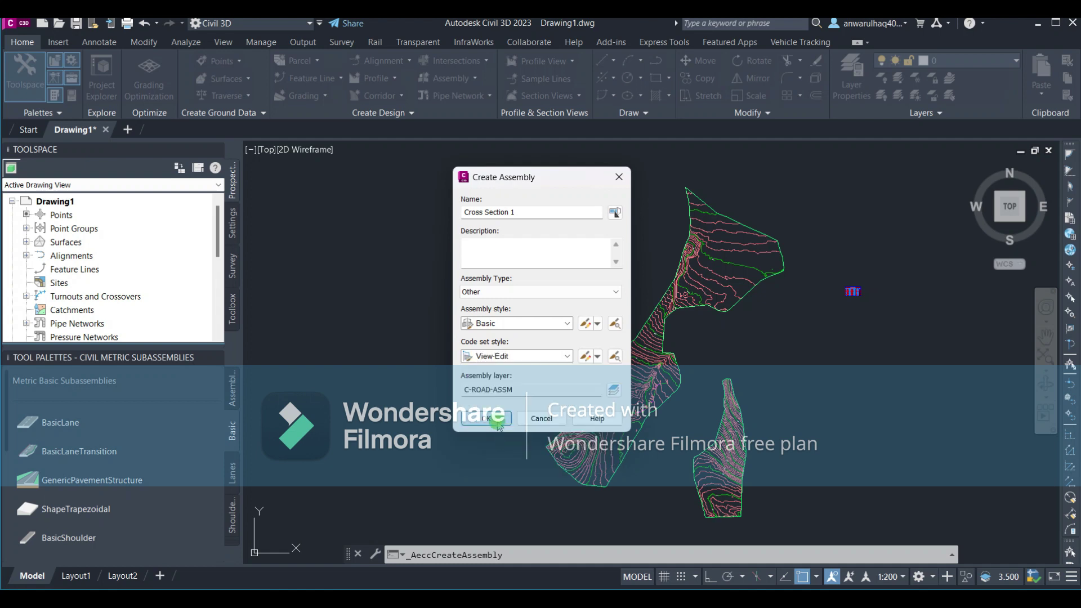
{"action": "left_click", "coordinate": [498, 426]}
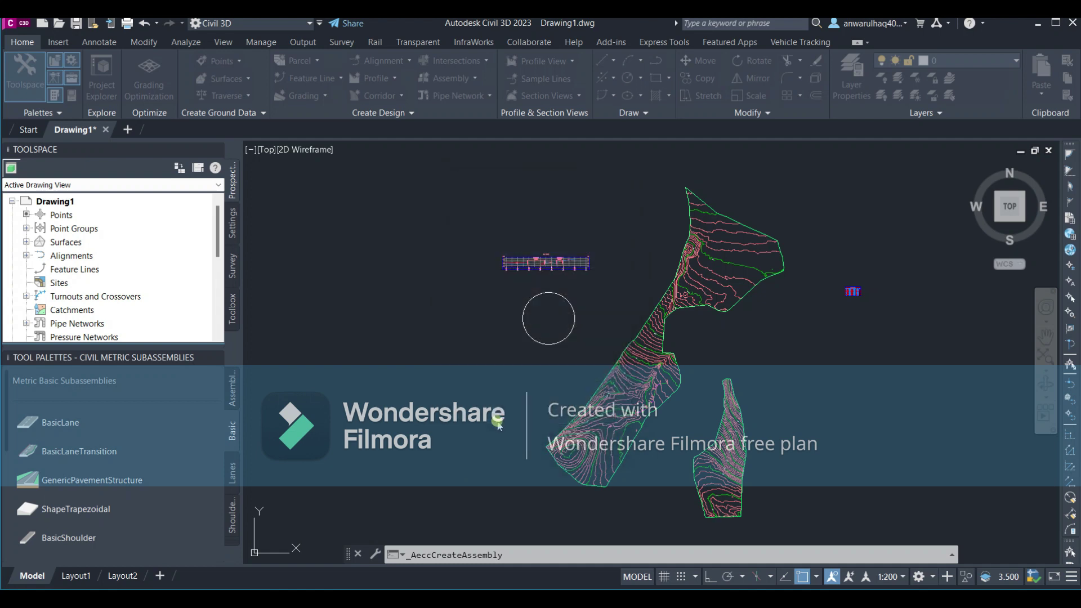
- Place the Cross Section 1 assembly baseline inside the circle
{"action": "left_click", "coordinate": [540, 322]}
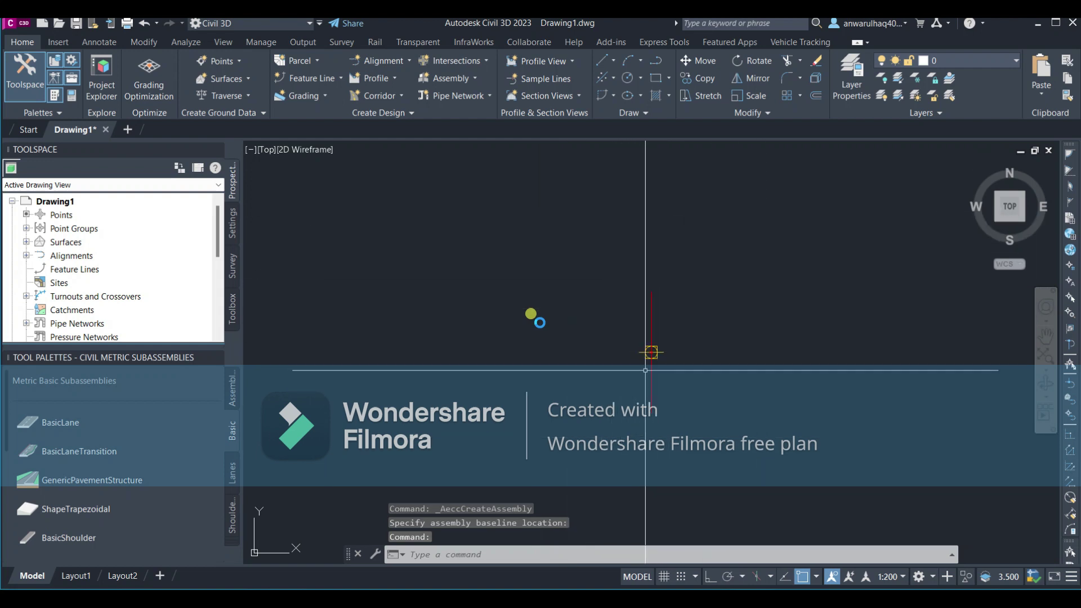
{"action": "scroll", "coordinate": [665, 366], "scroll_direction": "down", "scroll_amount": 3}
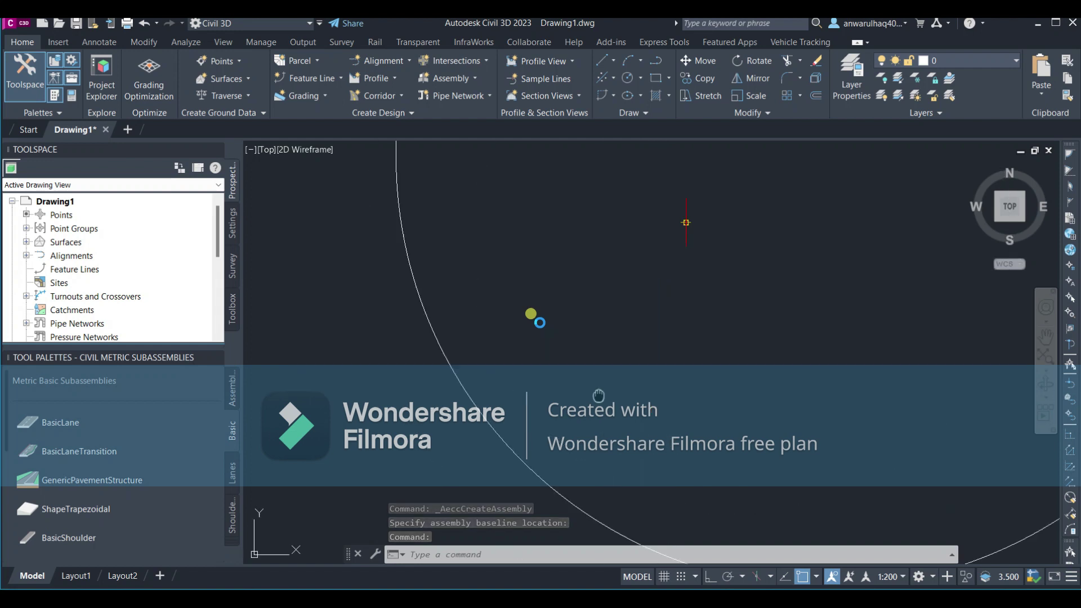
{"action": "middle_click_drag", "start_coordinate": [654, 334], "coordinate": [485, 458]}
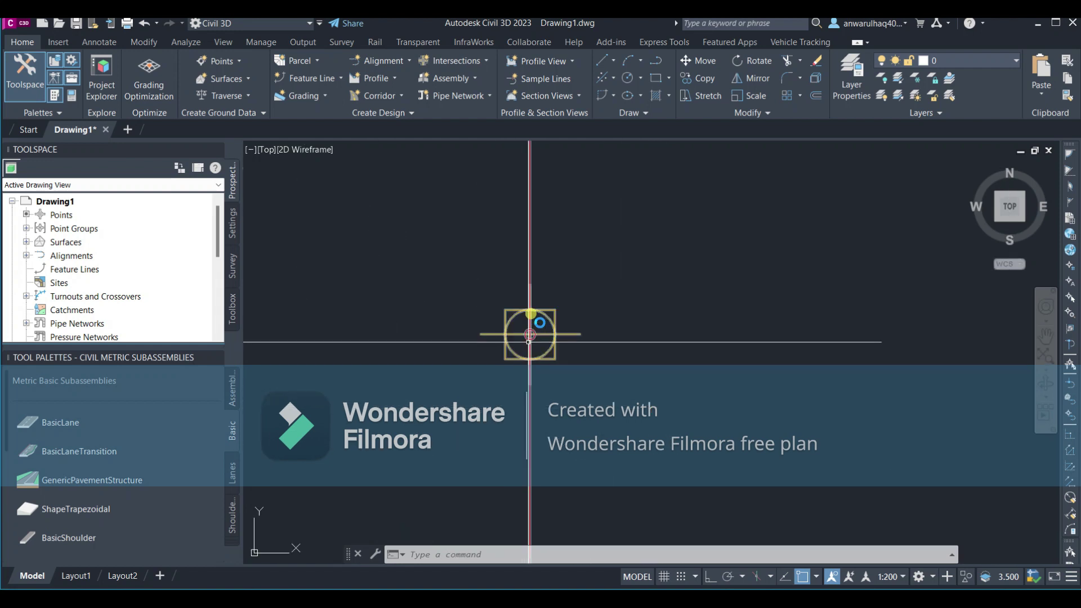
{"action": "scroll", "coordinate": [524, 361], "scroll_direction": "down", "scroll_amount": 8}
{"action": "middle_click_drag", "start_coordinate": [517, 376], "coordinate": [525, 359]}
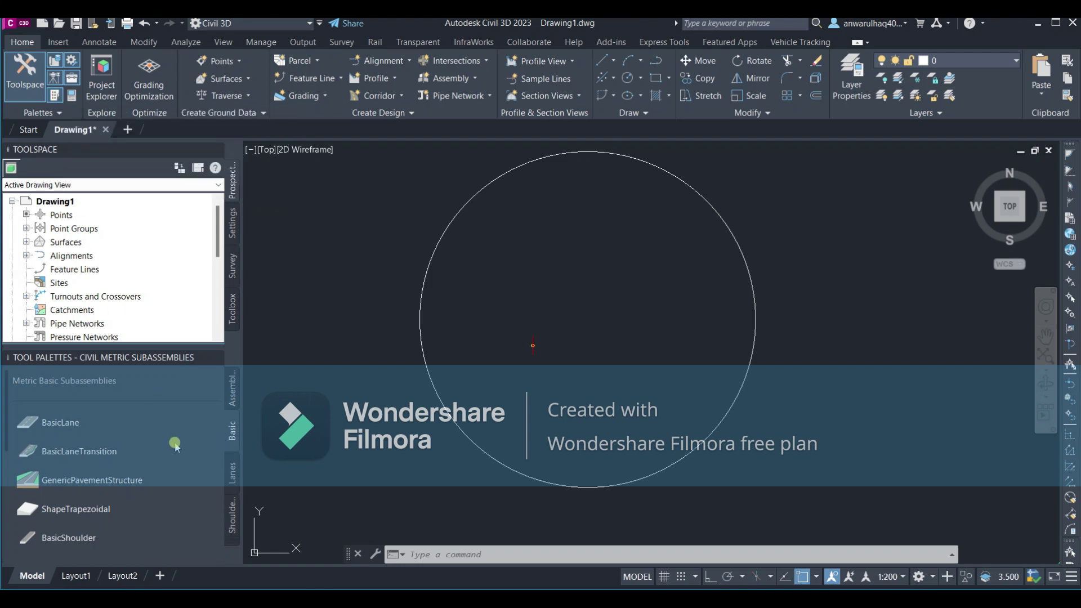
- Examine the metric subassembly tool palettes, including the ready-made assemblies, the shoulders and the list of further categories
{"action": "left_click", "coordinate": [55, 98]}
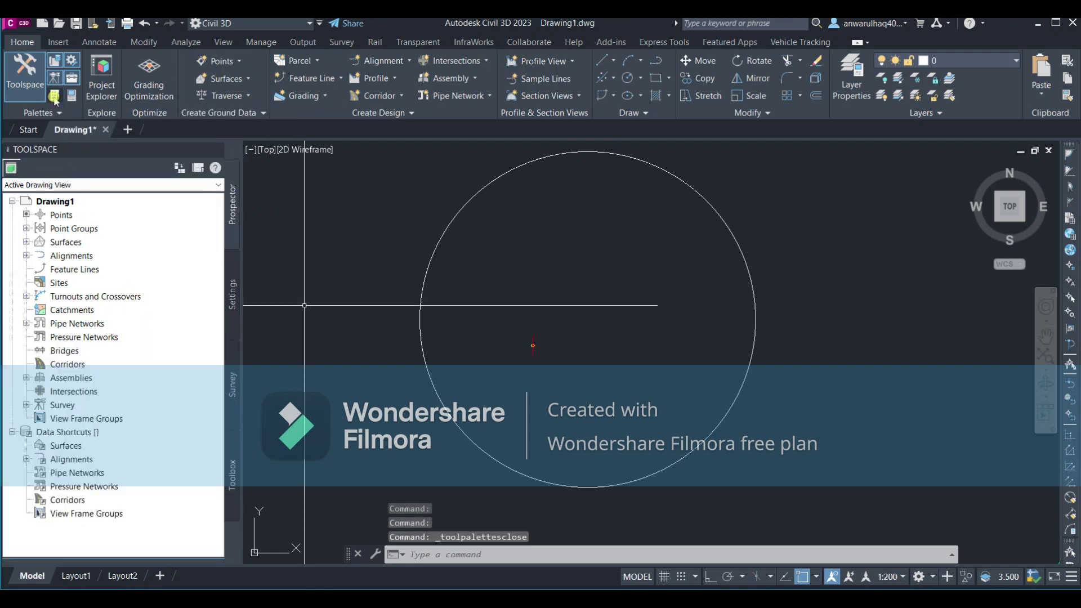
{"action": "left_click", "coordinate": [55, 100]}
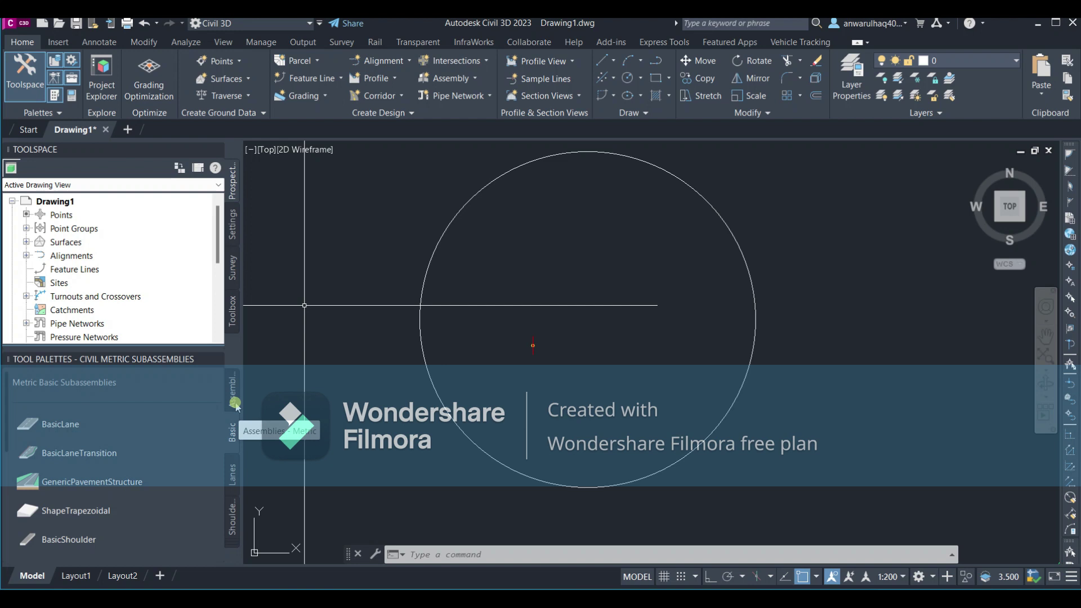
{"action": "left_click", "coordinate": [233, 403]}
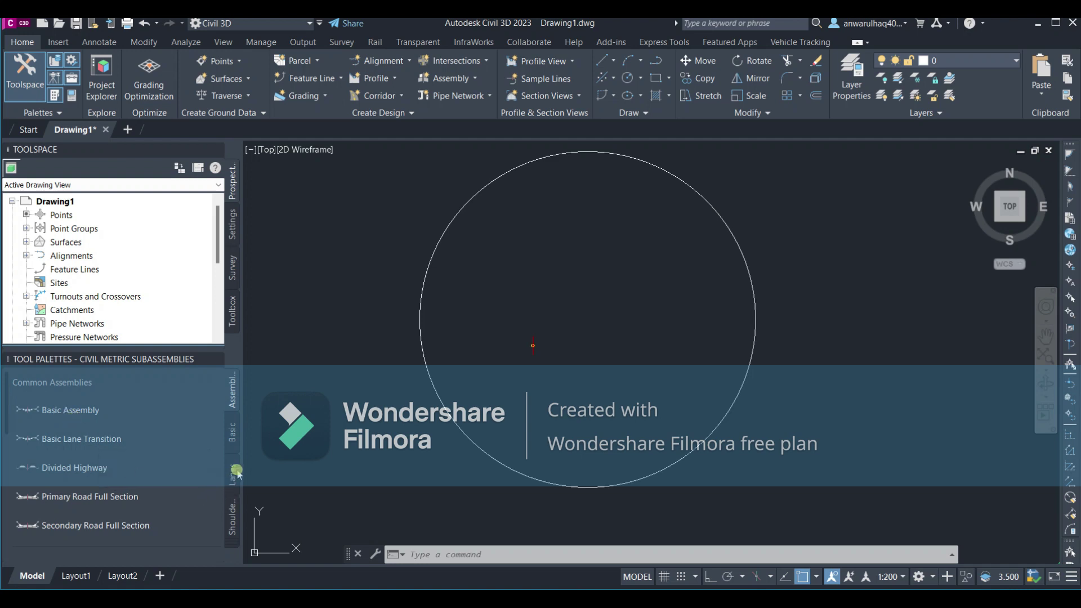
{"action": "left_click", "coordinate": [229, 517]}
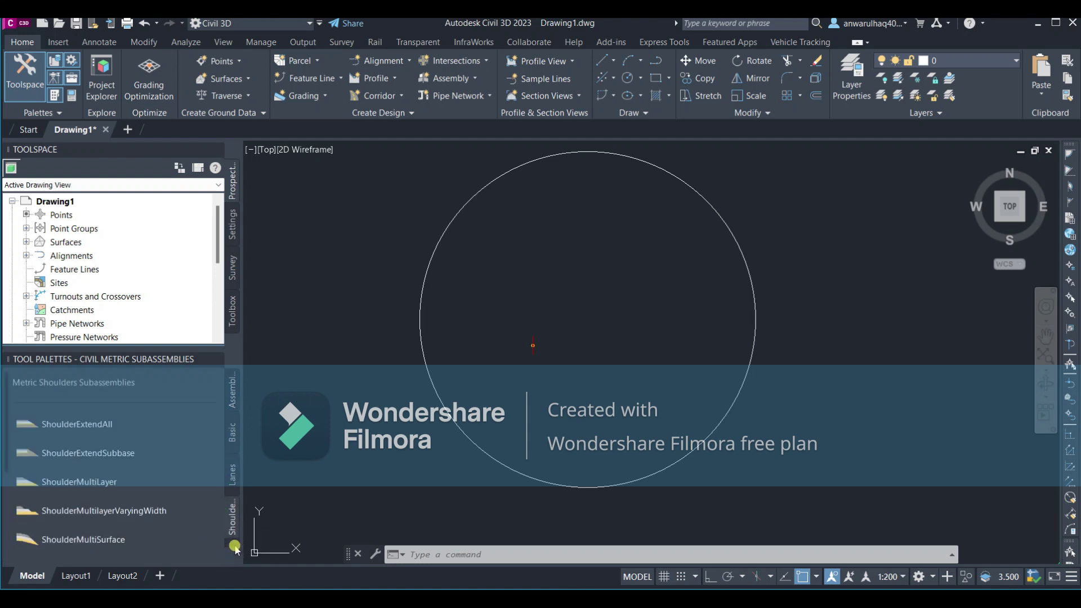
{"action": "left_click", "coordinate": [233, 545]}
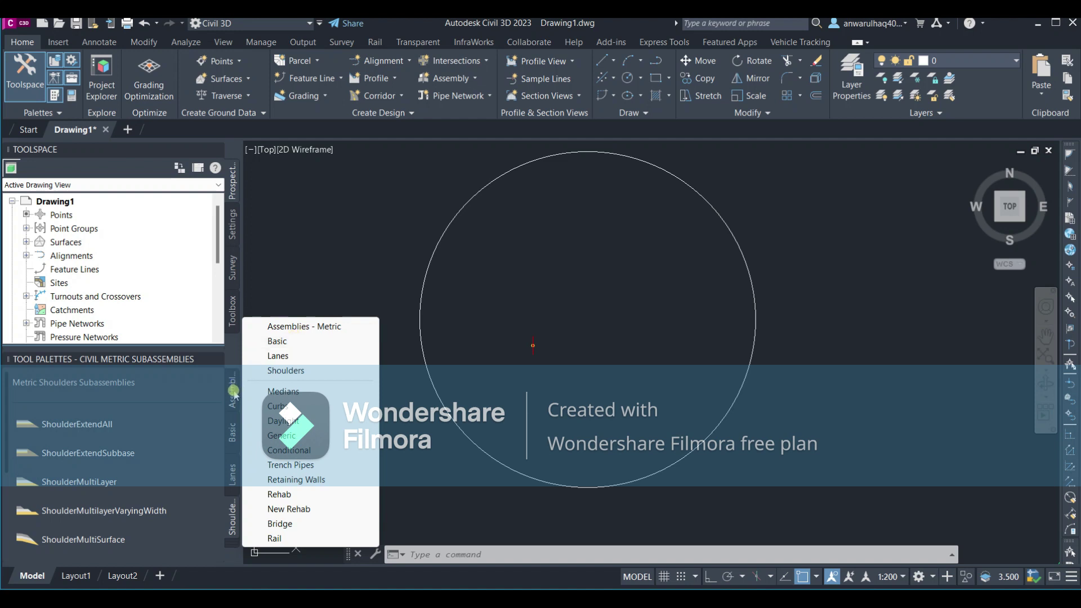
{"action": "left_click", "coordinate": [232, 391]}
- Attach a BasicLane subassembly to each side of the Cross Section 1 assembly baseline
{"action": "left_click", "coordinate": [232, 431]}
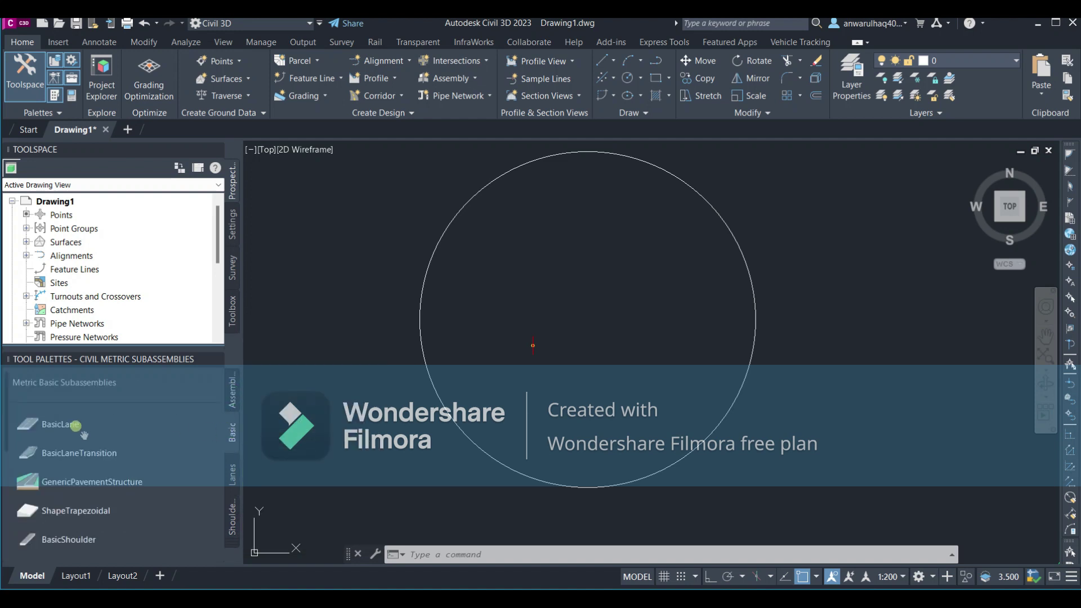
{"action": "left_click", "coordinate": [49, 425]}
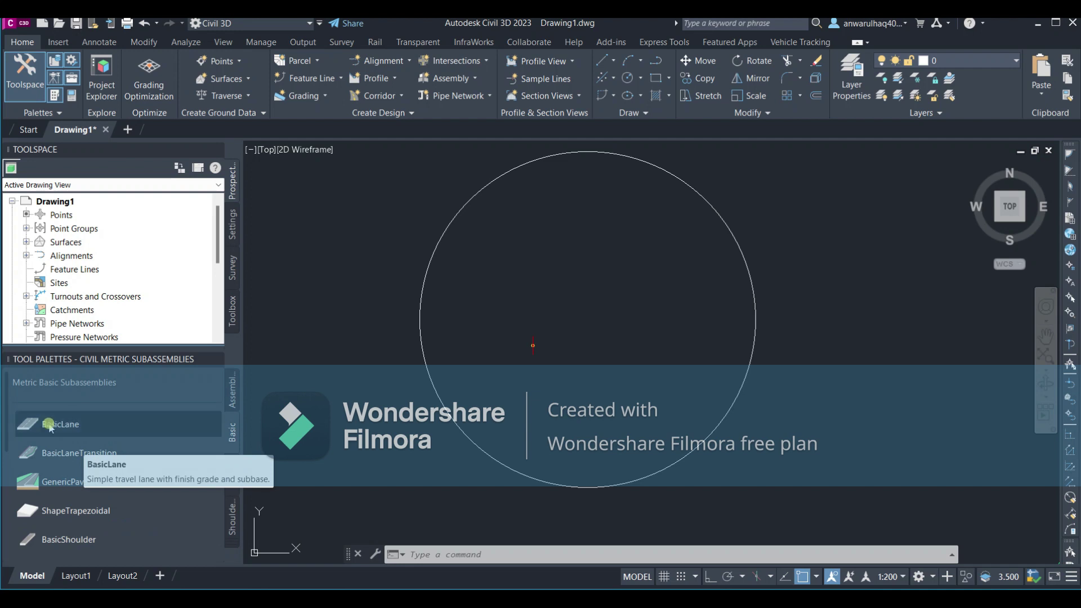
{"action": "left_click", "coordinate": [55, 424]}
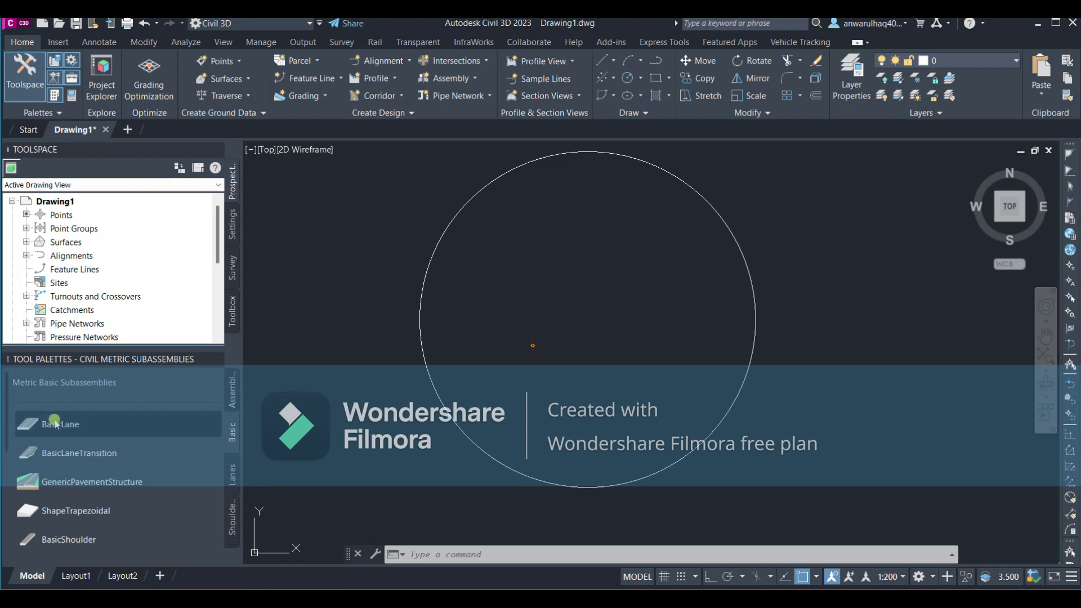
{"action": "left_click", "coordinate": [549, 318]}
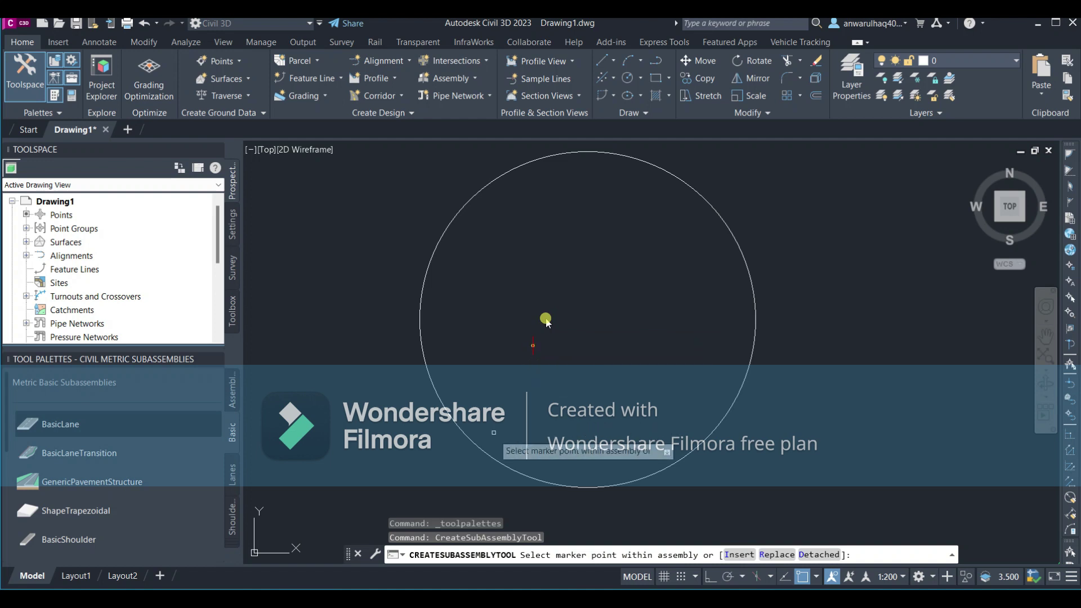
{"action": "scroll", "coordinate": [546, 321], "scroll_direction": "up", "scroll_amount": 3}
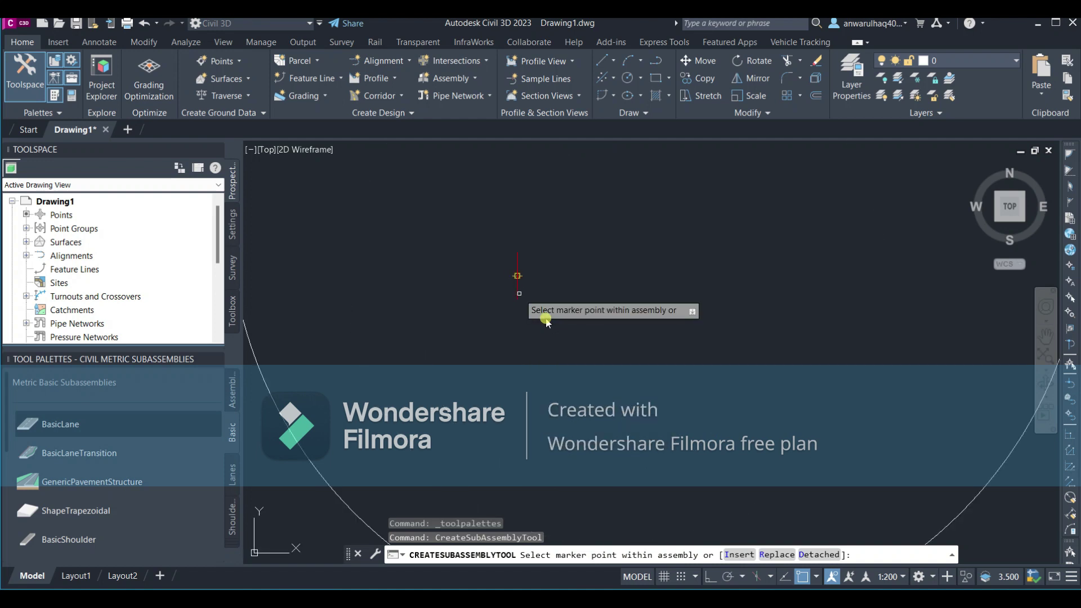
{"action": "left_click", "coordinate": [547, 320]}
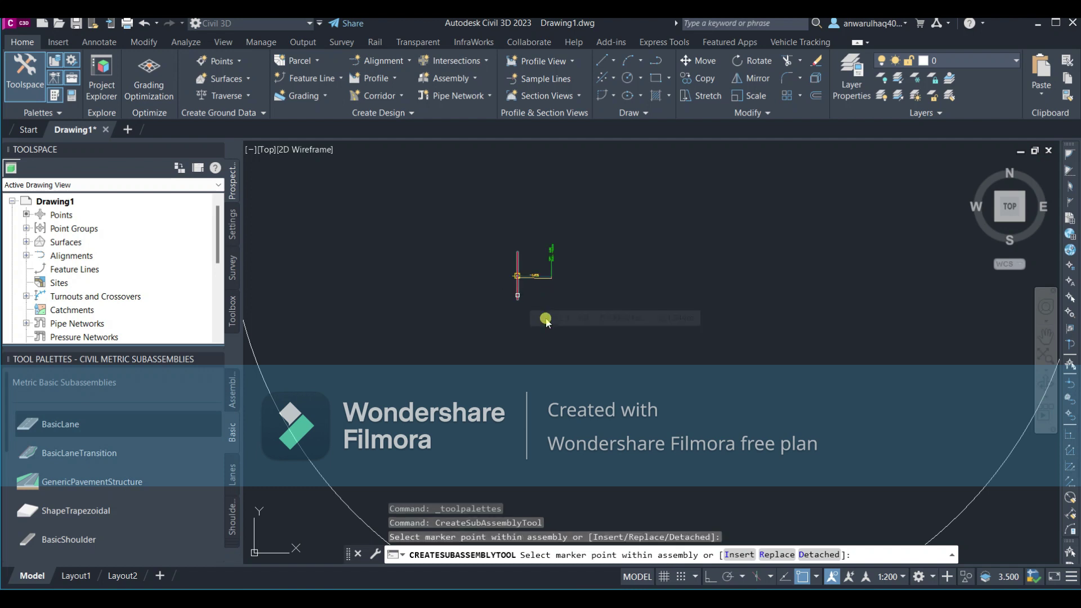
{"action": "left_click", "coordinate": [517, 295]}
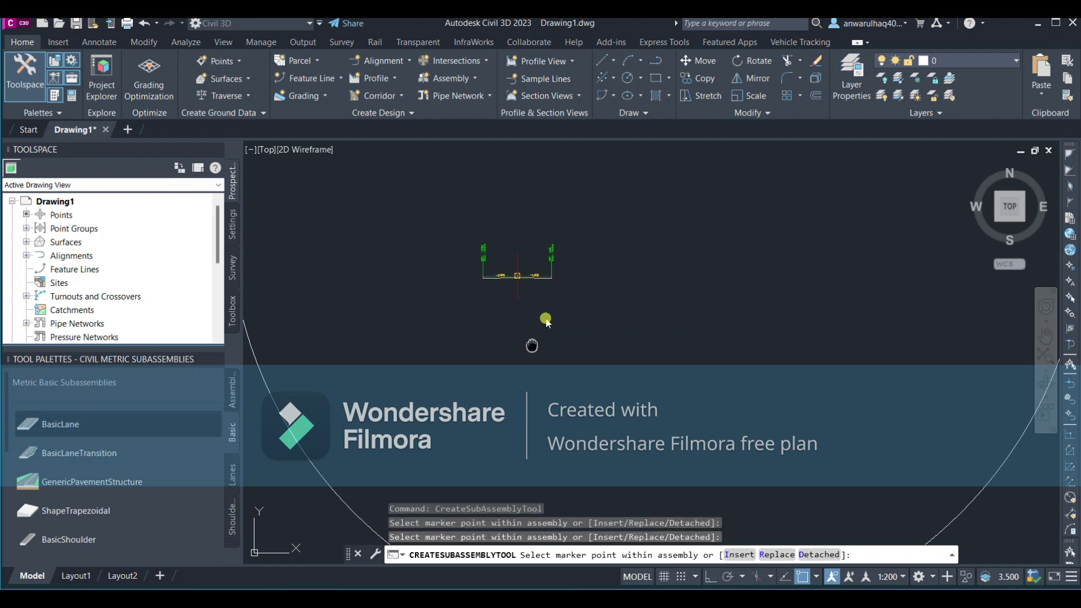
{"action": "middle_click_drag", "start_coordinate": [532, 345], "coordinate": [576, 449]}
{"action": "scroll", "coordinate": [577, 449], "scroll_direction": "up", "scroll_amount": 2}
{"action": "scroll", "coordinate": [546, 321], "scroll_direction": "up", "scroll_amount": 4}
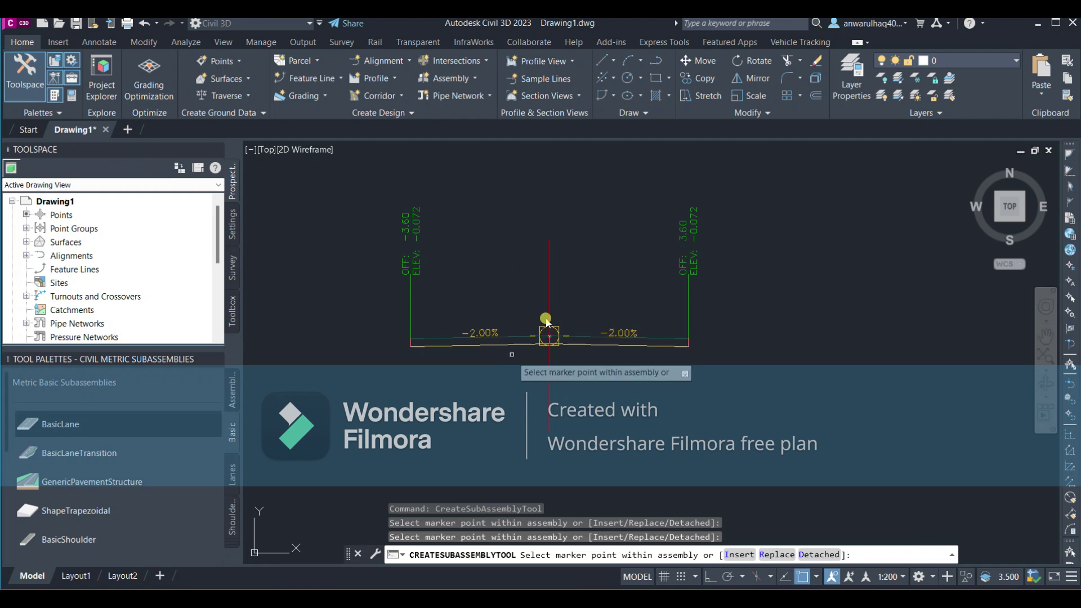
{"action": "middle_click_drag", "start_coordinate": [511, 355], "coordinate": [509, 384]}
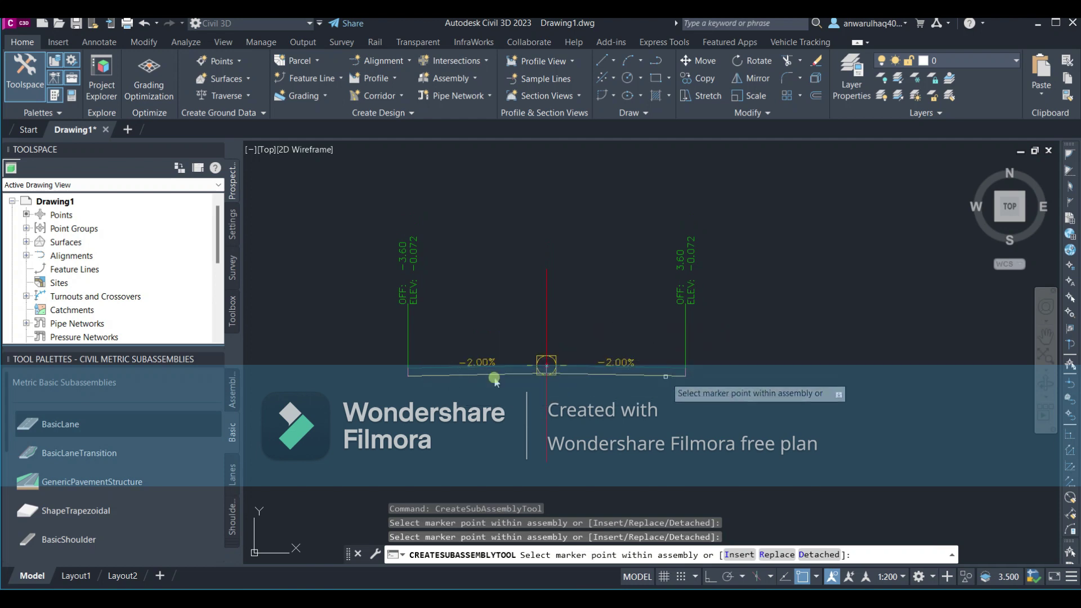
{"action": "middle_click_drag", "start_coordinate": [666, 377], "coordinate": [693, 357]}
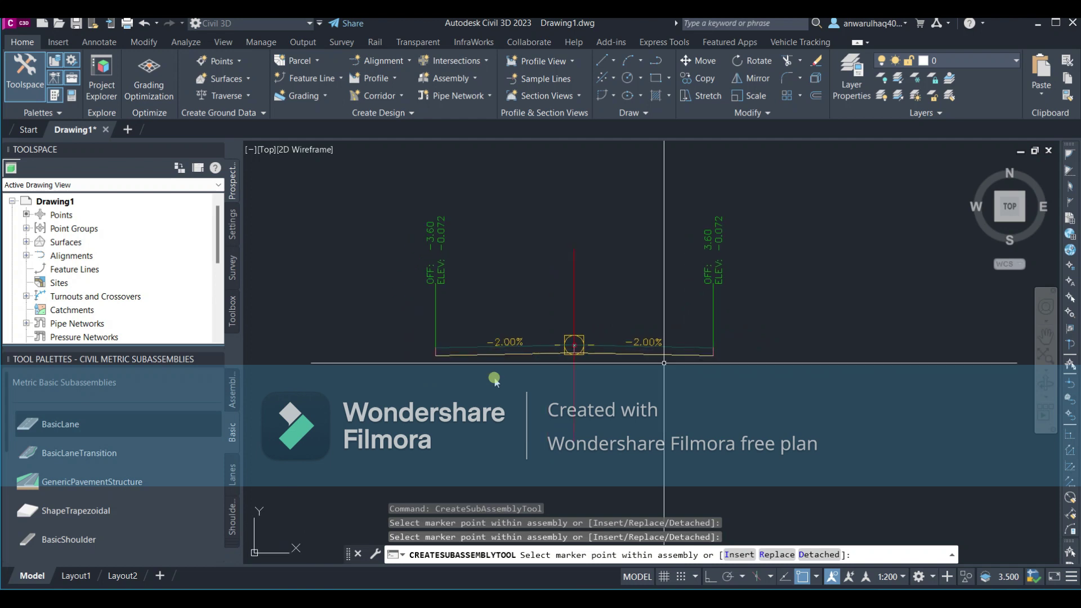
{"action": "key", "text": "Escape"}
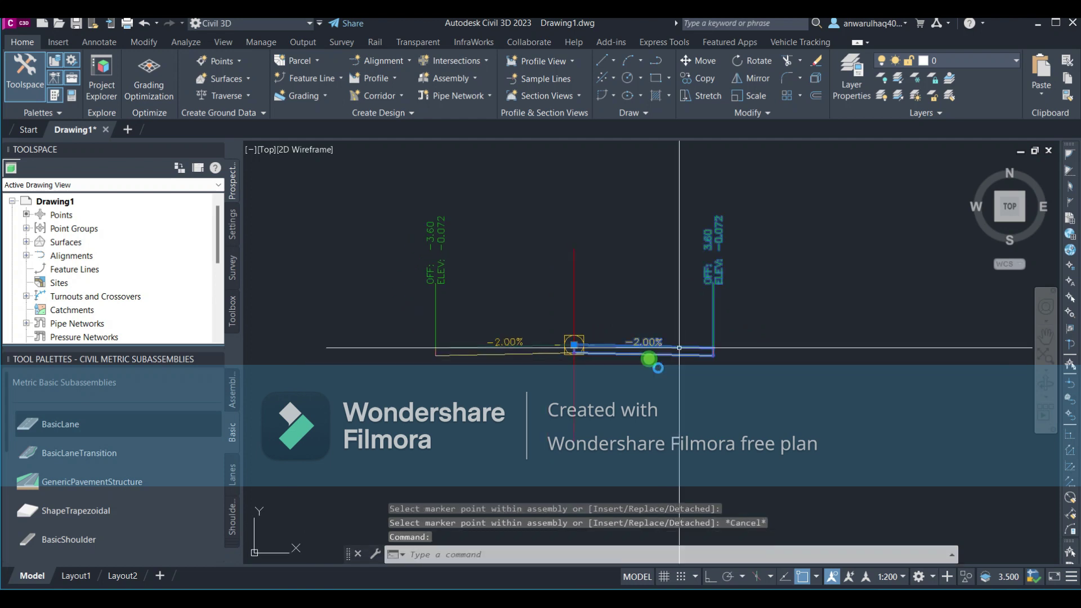
- Open the Cross Section 1 assembly properties and show the construction parameters of the right-side BasicLane
{"action": "left_click", "coordinate": [649, 357]}
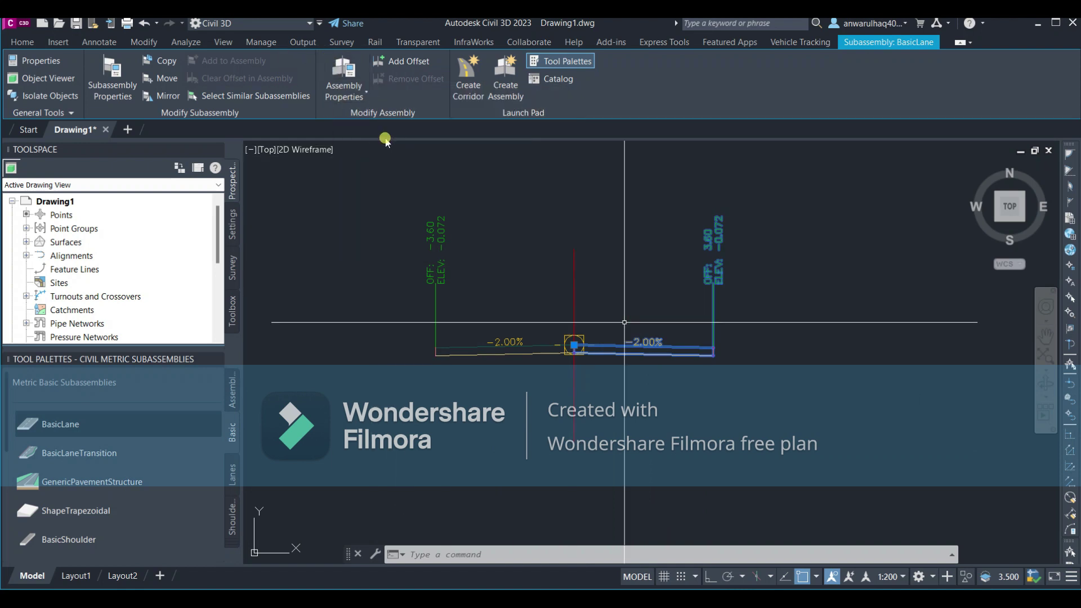
{"action": "left_click", "coordinate": [350, 73]}
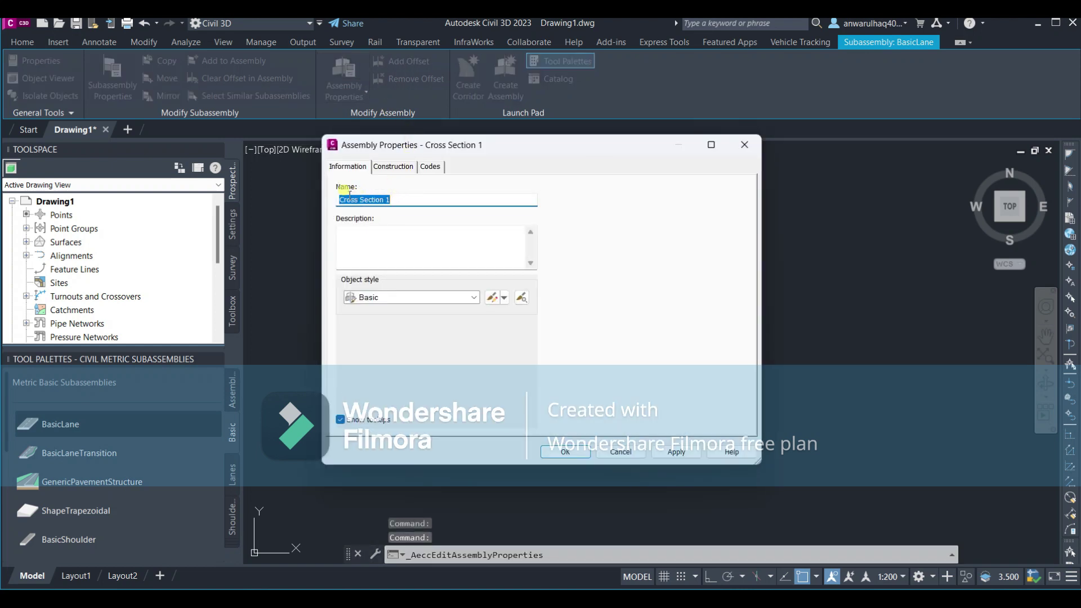
{"action": "left_click", "coordinate": [366, 248]}
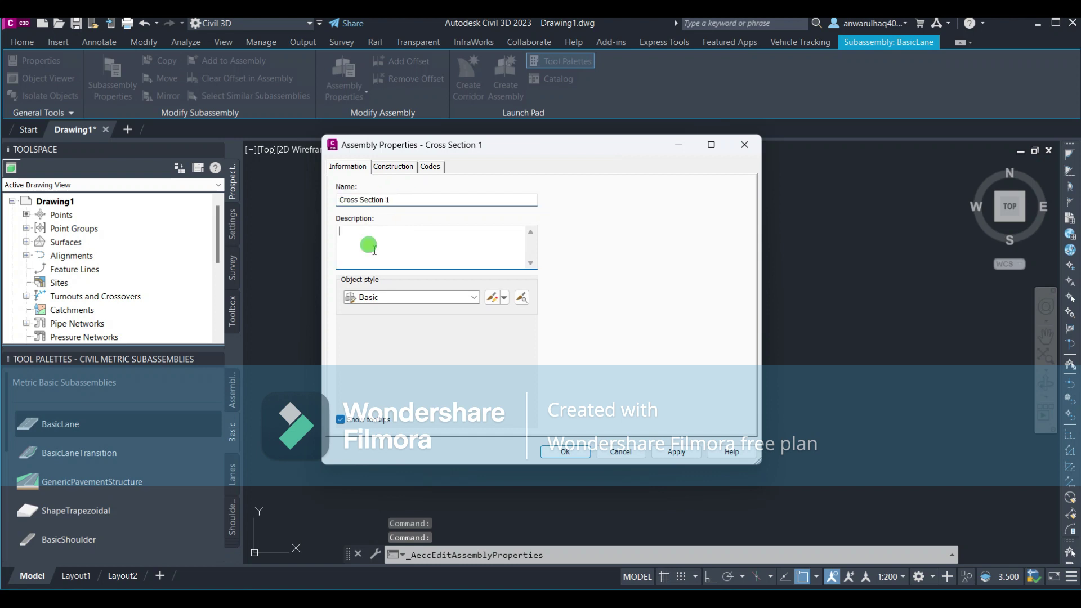
{"action": "left_click", "coordinate": [403, 167]}
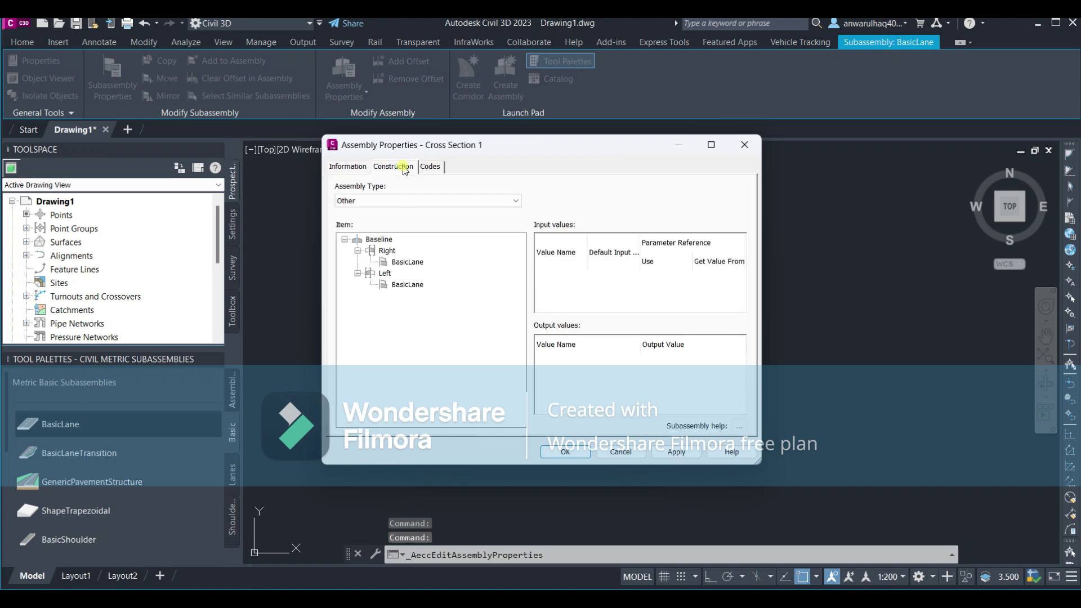
{"action": "left_click", "coordinate": [406, 263]}
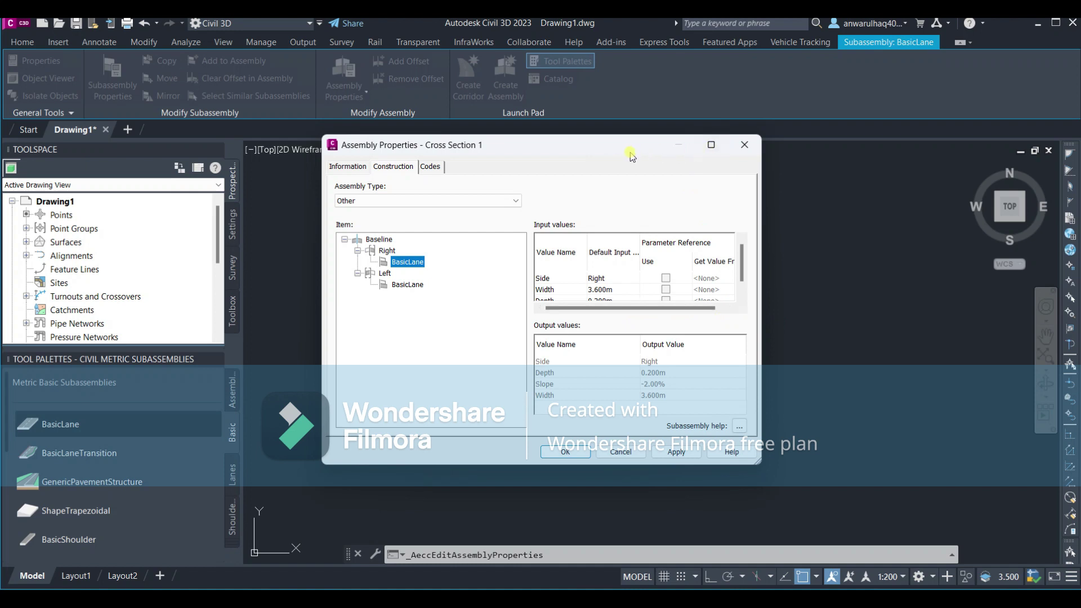
{"action": "left_click_drag", "start_coordinate": [630, 155], "coordinate": [596, 88]}
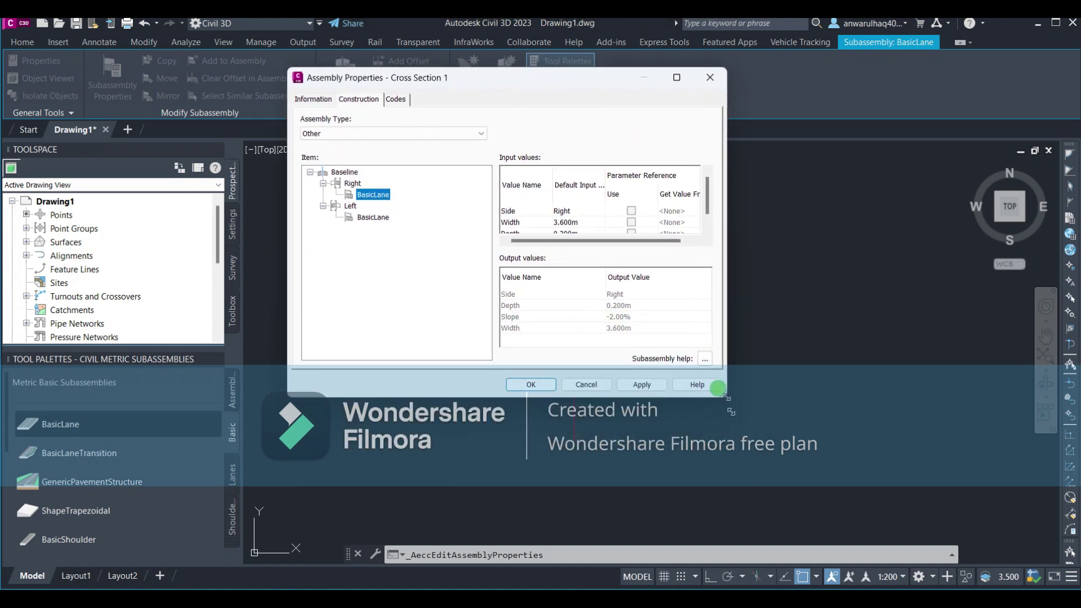
{"action": "left_click_drag", "start_coordinate": [727, 398], "coordinate": [818, 485]}
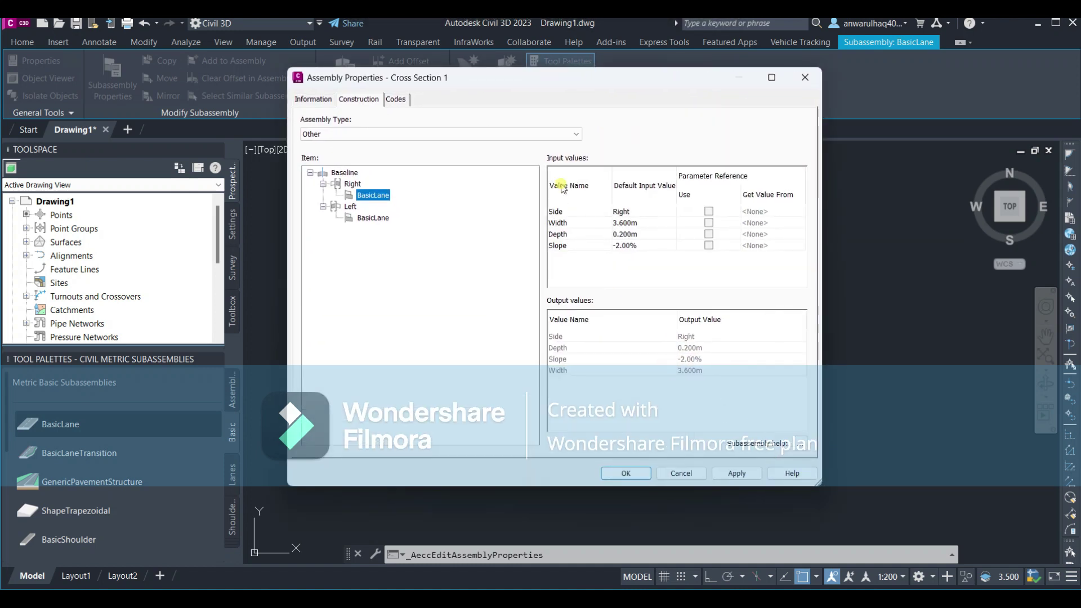
{"action": "mouse_move", "coordinate": [626, 90]}
{"action": "left_mouse_down"}
{"action": "mouse_move", "coordinate": [295, 102]}
{"action": "mouse_move", "coordinate": [328, 117]}
{"action": "left_mouse_up"}
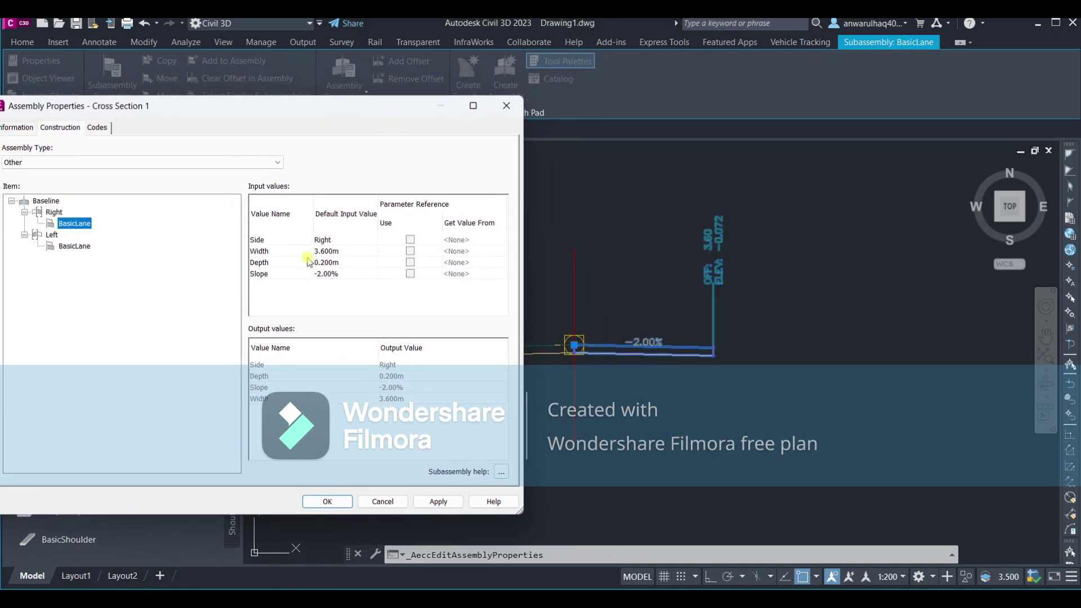
- Set the right BasicLane's width to 3 m and apply the change to the assembly
{"action": "left_click", "coordinate": [334, 240]}
{"action": "left_click", "coordinate": [336, 240]}
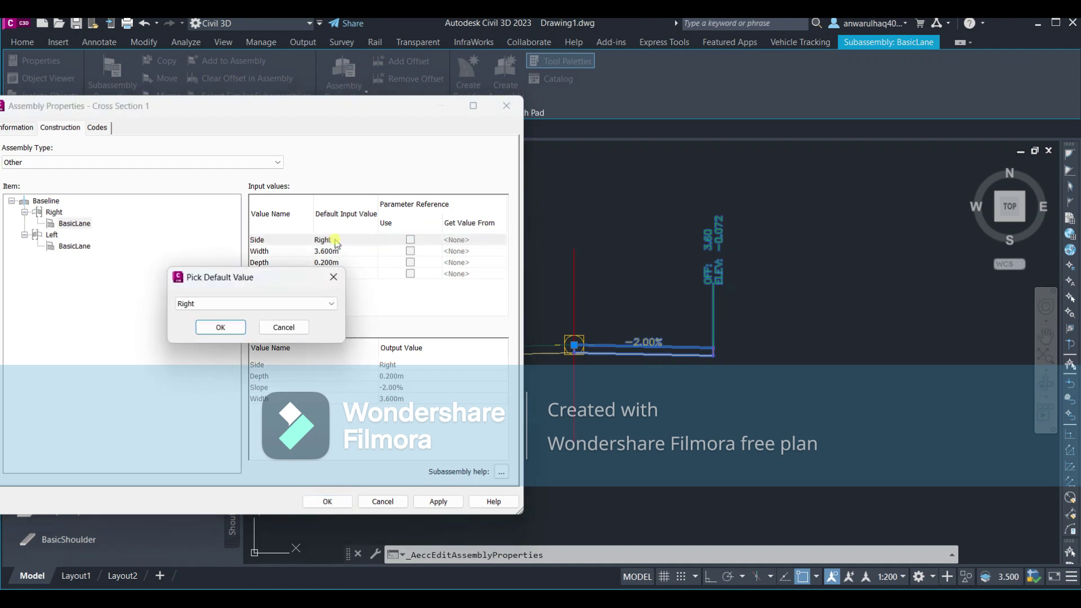
{"action": "left_click", "coordinate": [331, 278]}
{"action": "left_click", "coordinate": [337, 251]}
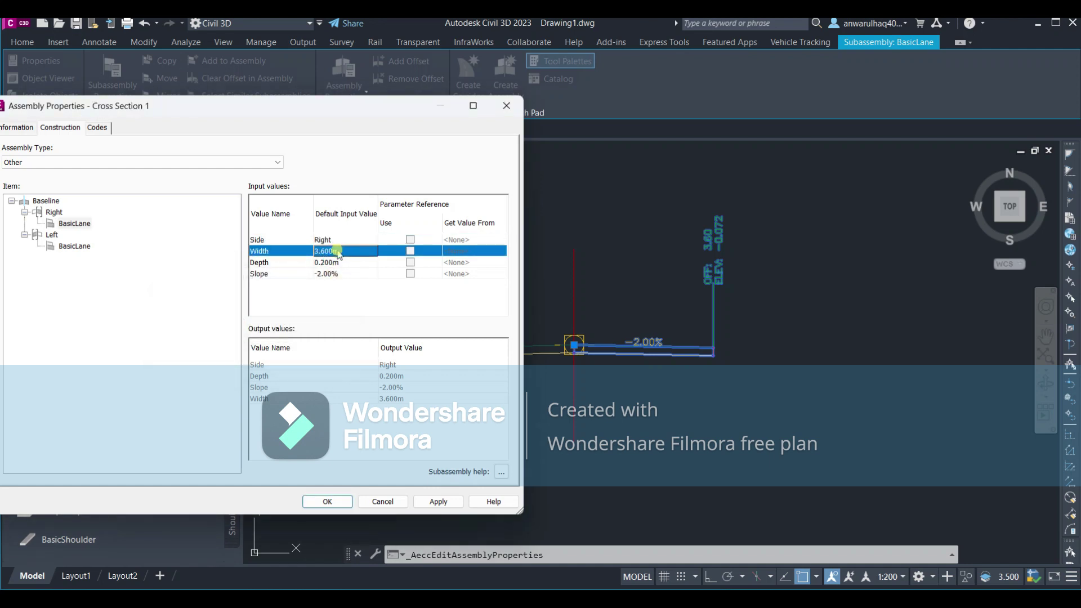
{"action": "left_click", "coordinate": [338, 247]}
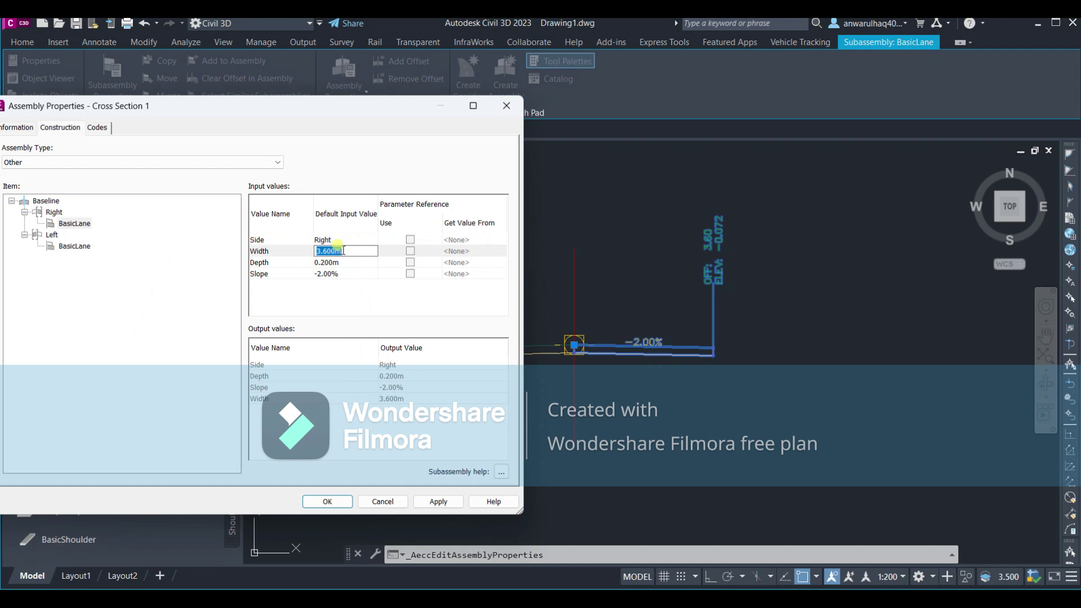
{"action": "type", "text": "3"}
{"action": "left_click", "coordinate": [346, 263]}
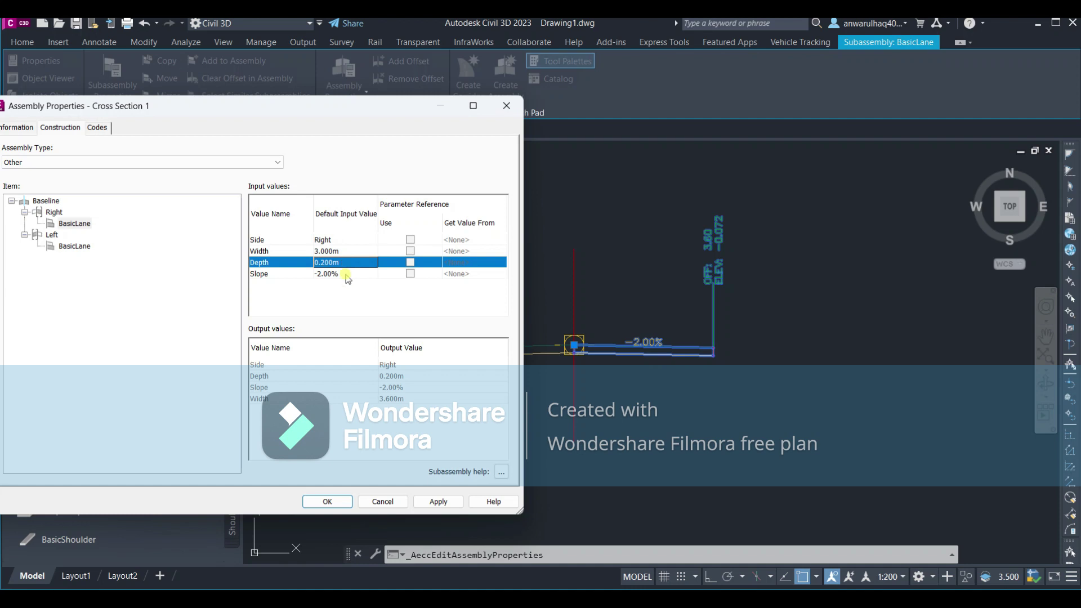
{"action": "left_click", "coordinate": [346, 276]}
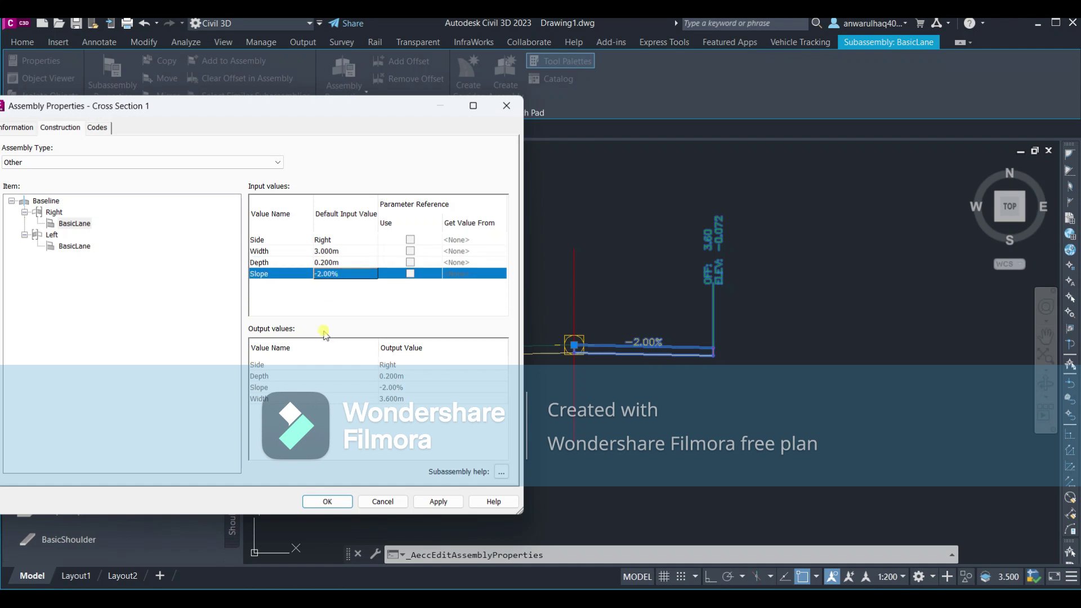
{"action": "left_click", "coordinate": [438, 502]}
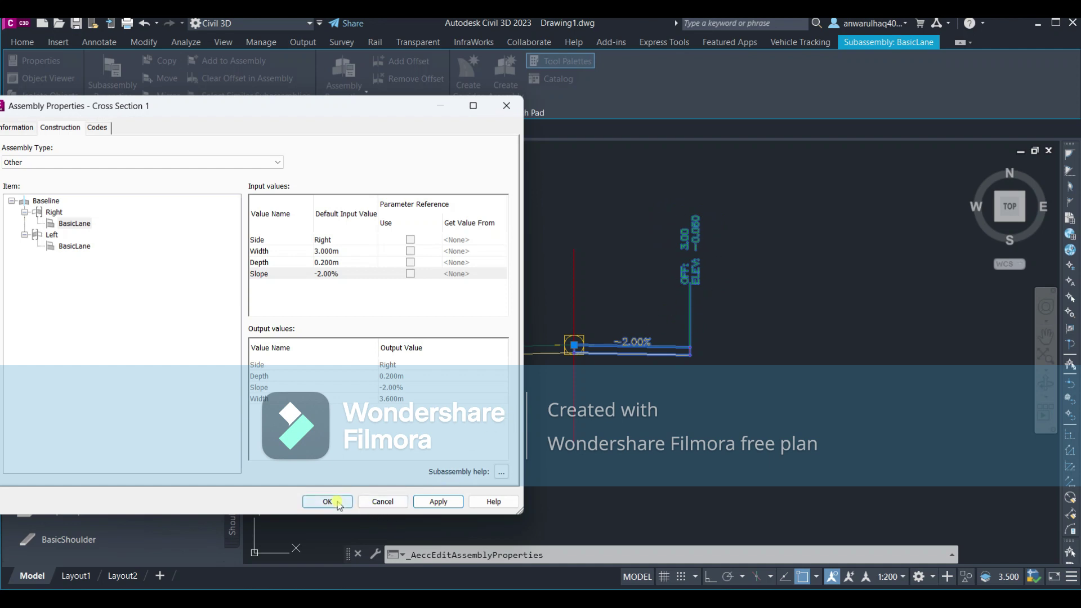
- Set the left BasicLane's width to 3 m, apply it and close the assembly properties
{"action": "left_click", "coordinate": [71, 247]}
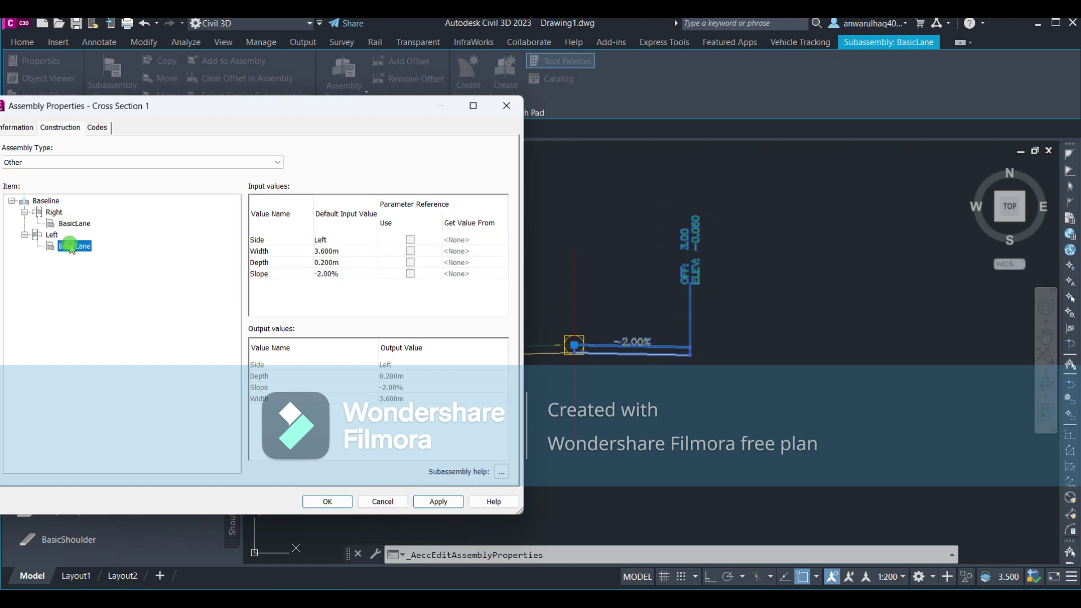
{"action": "left_click", "coordinate": [344, 253]}
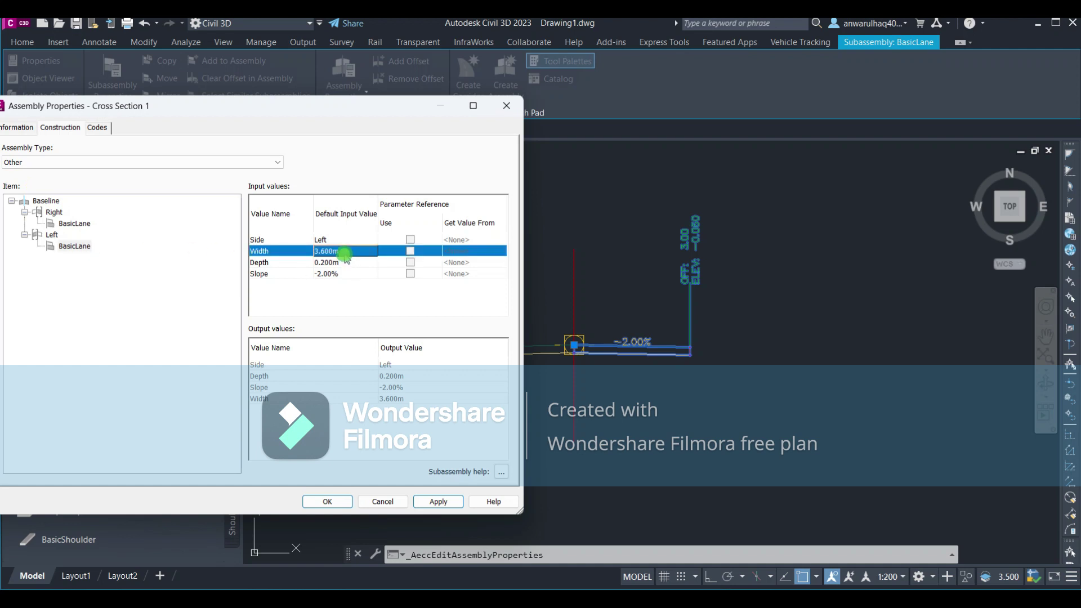
{"action": "left_click", "coordinate": [344, 253]}
{"action": "type", "text": "3"}
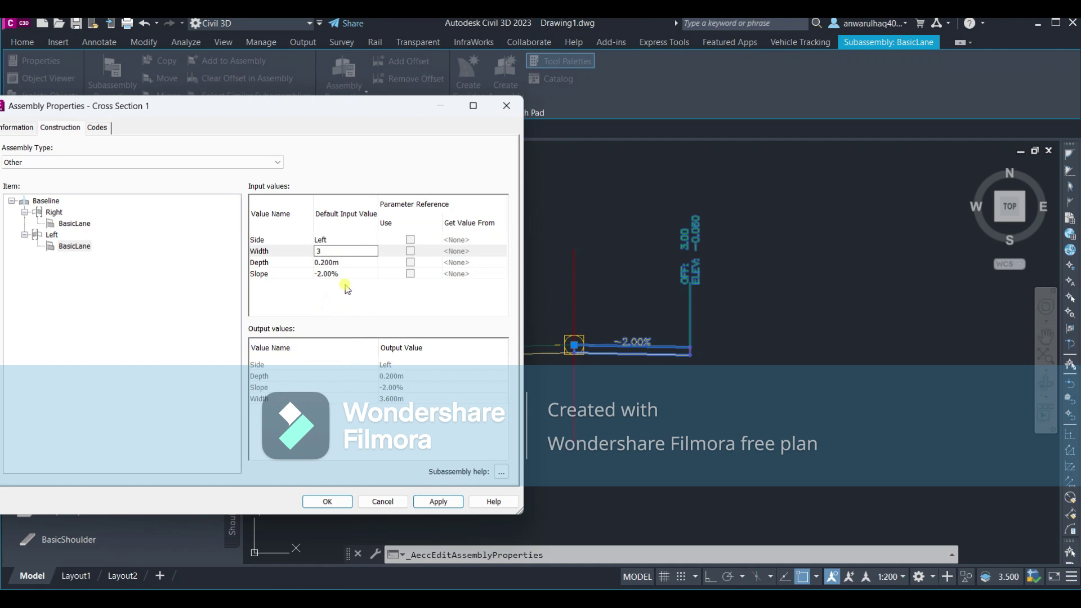
{"action": "left_click", "coordinate": [437, 503]}
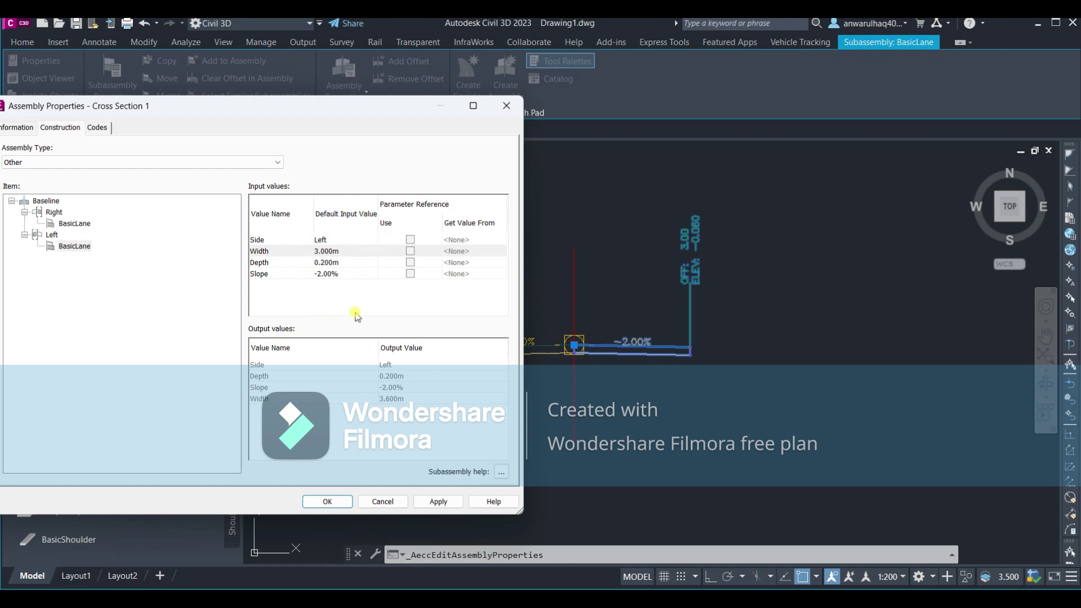
{"action": "left_click_drag", "start_coordinate": [317, 117], "coordinate": [387, 115]}
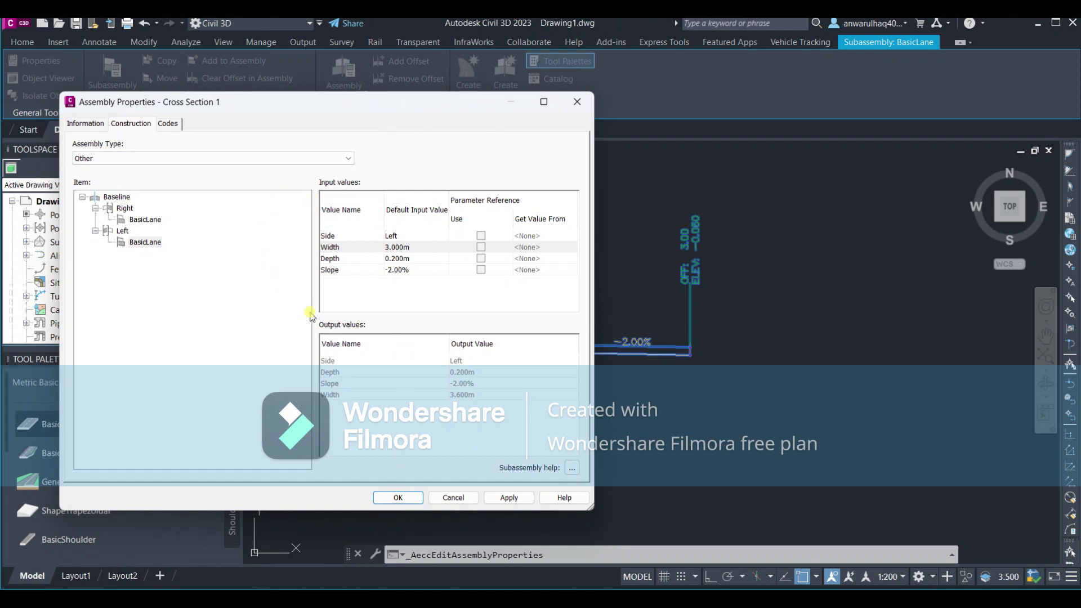
{"action": "left_click", "coordinate": [403, 499]}
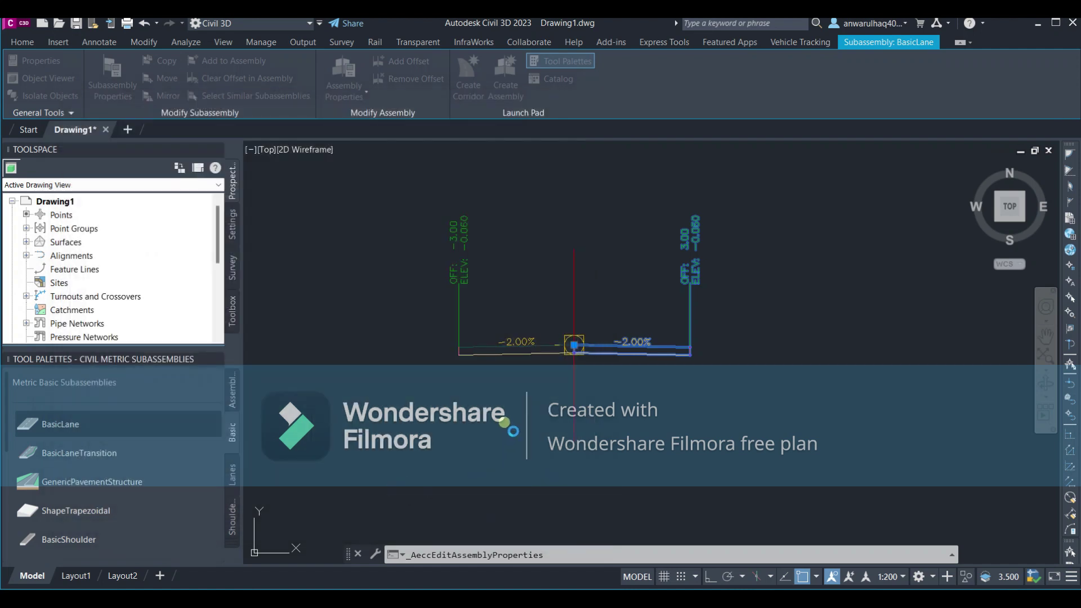
- Show the Metric Daylight subassemblies in the tool palettes
{"action": "scroll", "coordinate": [567, 285], "scroll_direction": "down", "scroll_amount": 3}
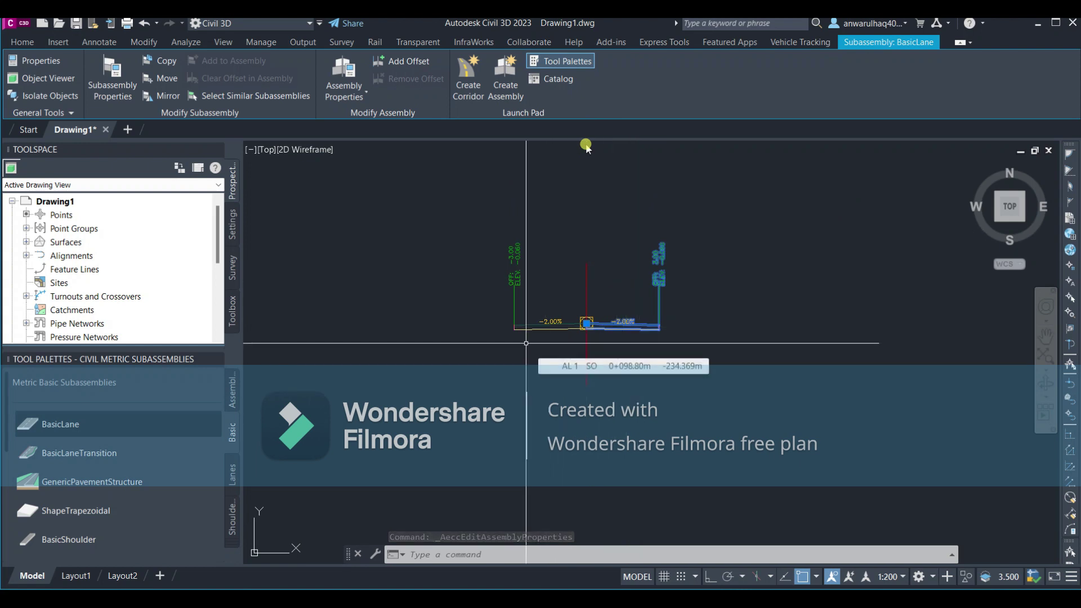
{"action": "middle_click_drag", "start_coordinate": [525, 343], "coordinate": [498, 329]}
{"action": "scroll", "coordinate": [474, 338], "scroll_direction": "up", "scroll_amount": 5}
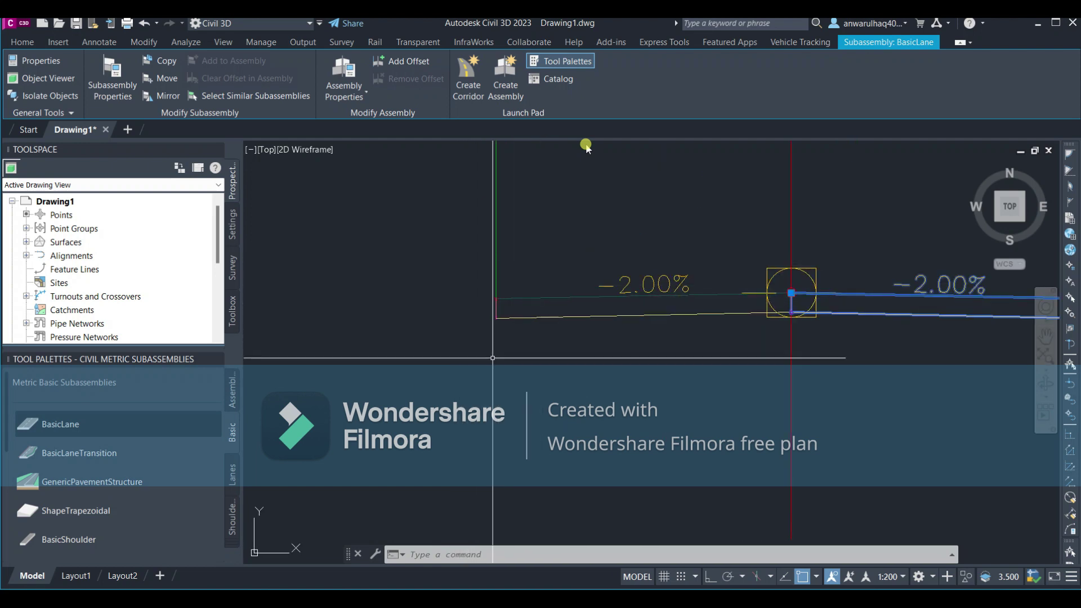
{"action": "scroll", "coordinate": [710, 345], "scroll_direction": "down", "scroll_amount": 3}
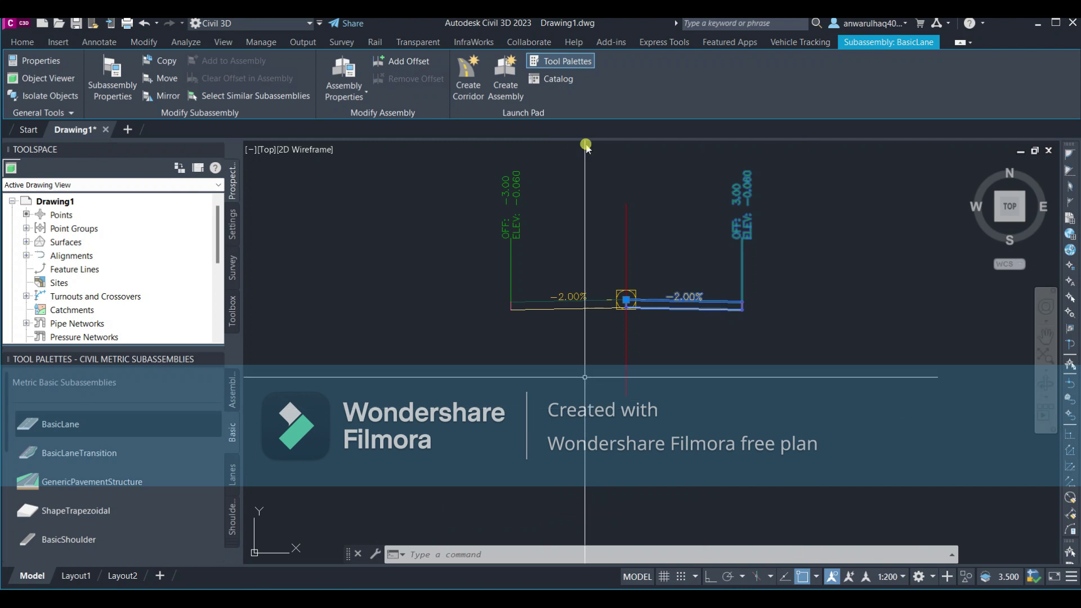
{"action": "middle_click_drag", "start_coordinate": [588, 379], "coordinate": [606, 453]}
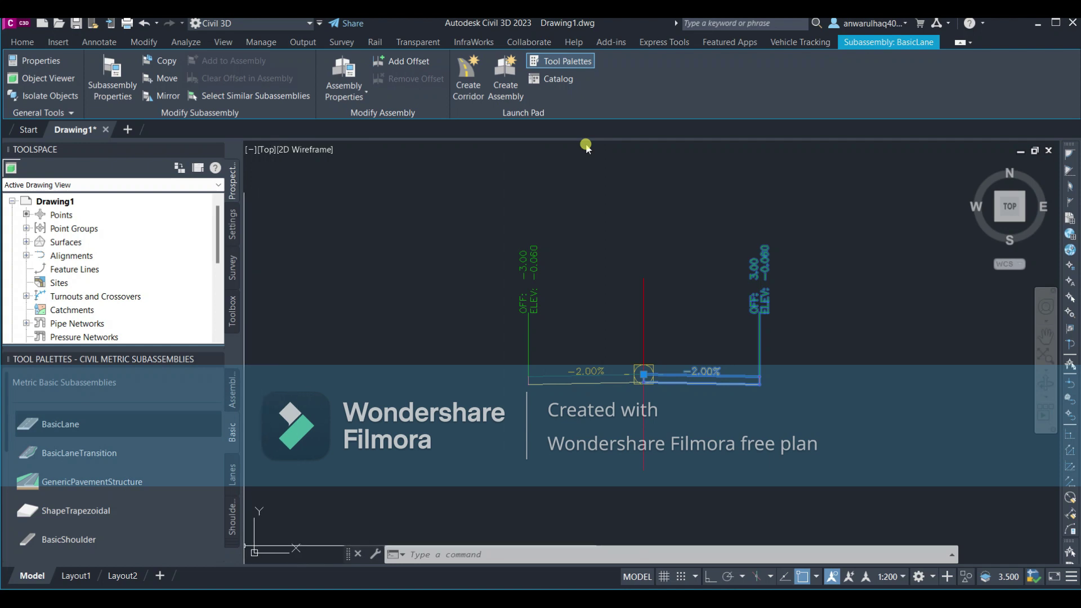
{"action": "left_click", "coordinate": [230, 543]}
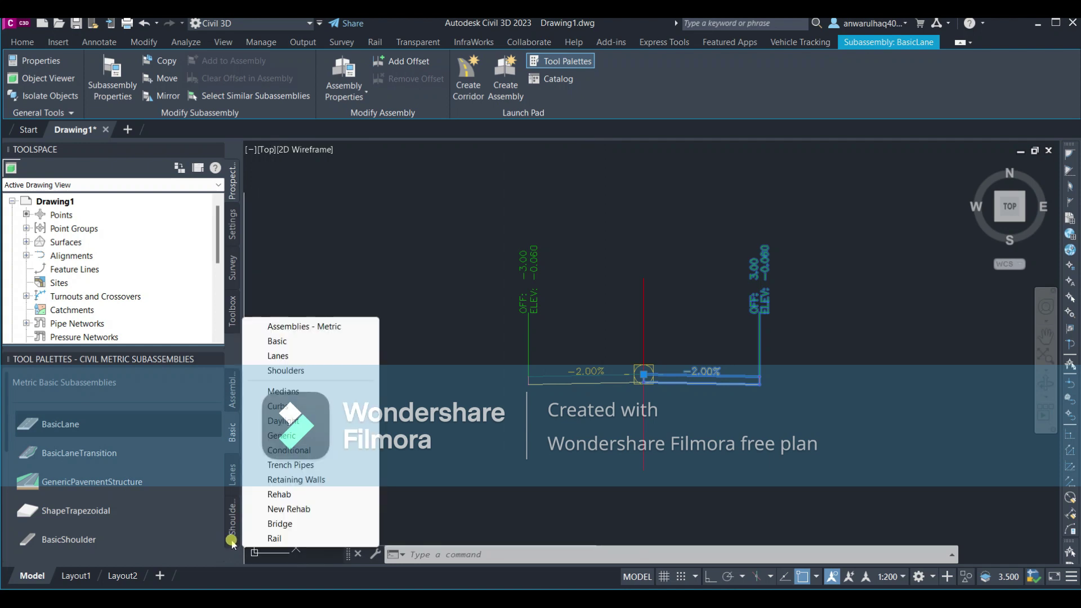
{"action": "left_click", "coordinate": [292, 421]}
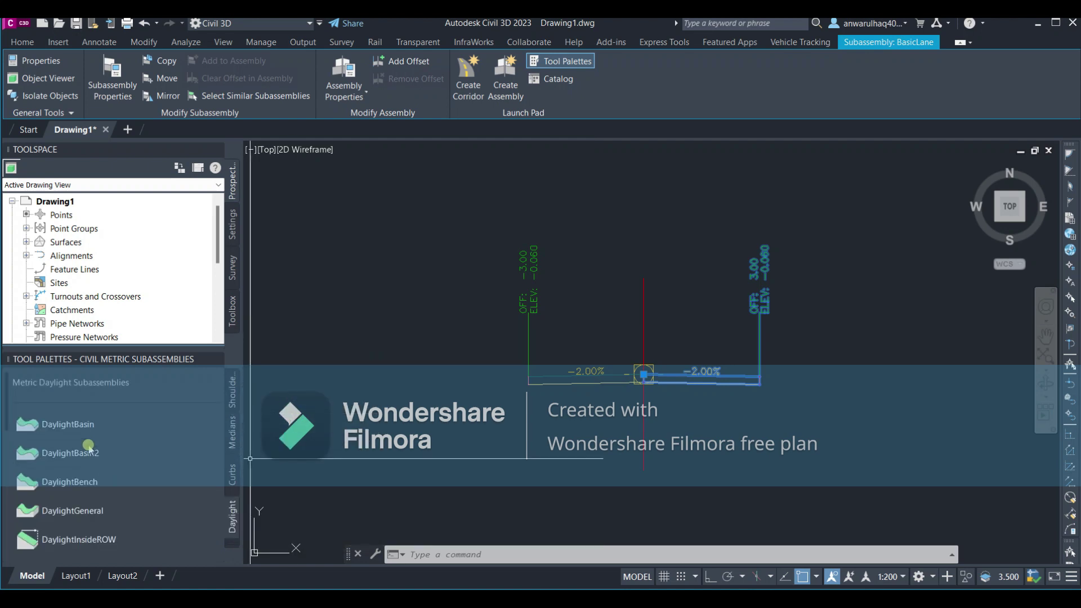
{"action": "left_click", "coordinate": [107, 542]}
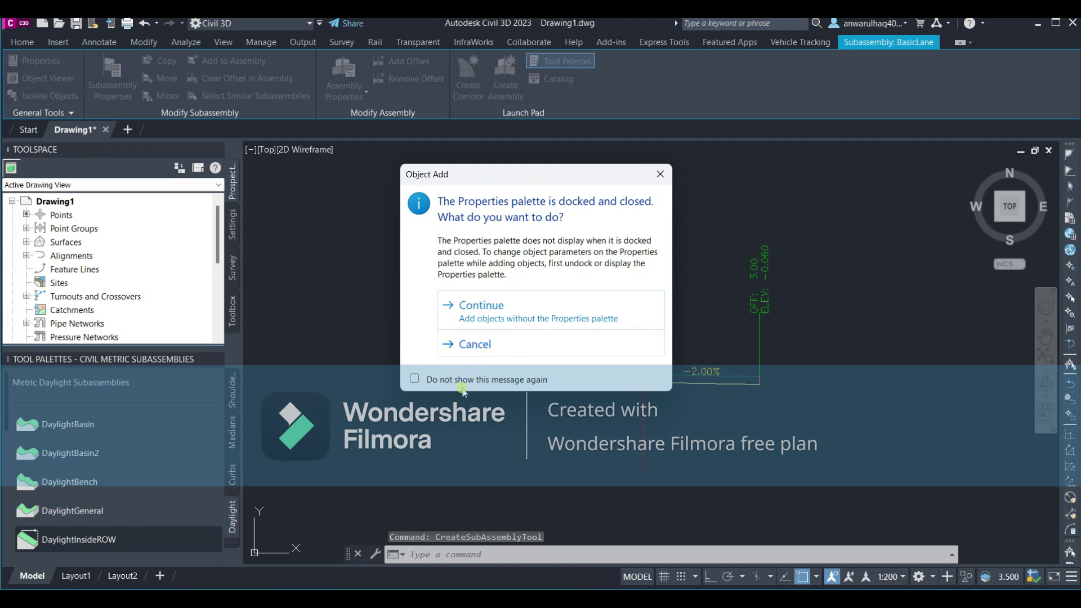
{"action": "left_click", "coordinate": [472, 344]}
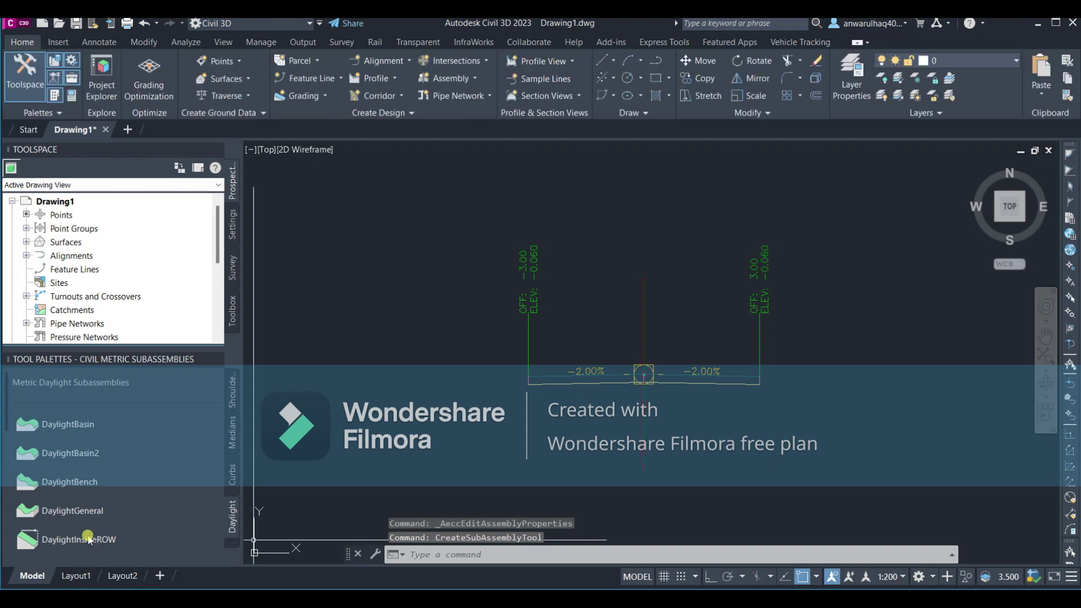
{"action": "mouse_move", "coordinate": [91, 537]}
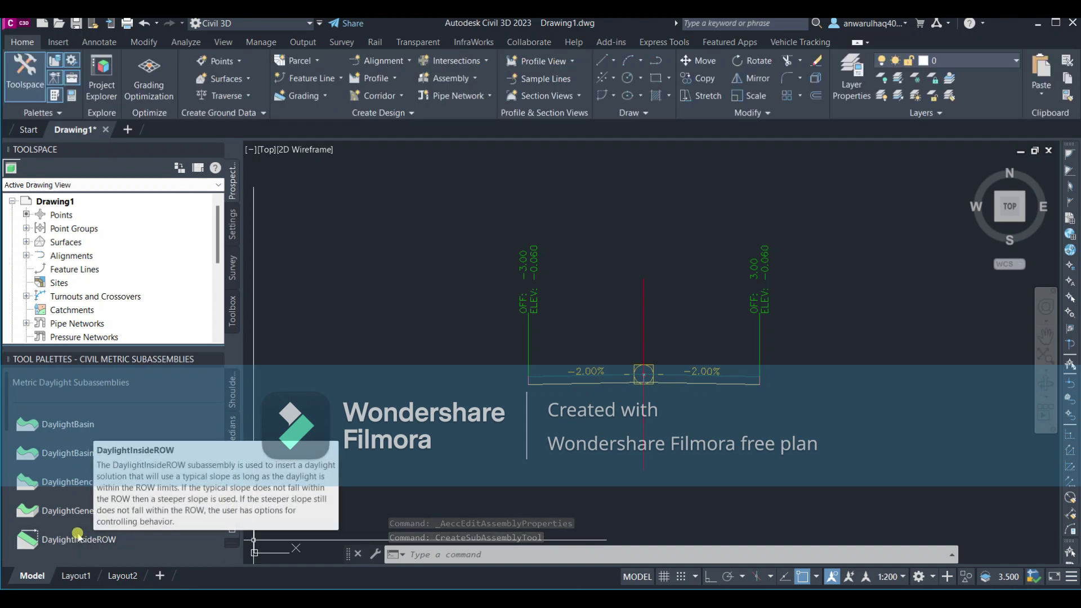
{"action": "scroll", "coordinate": [76, 537], "scroll_direction": "down", "scroll_amount": 5}
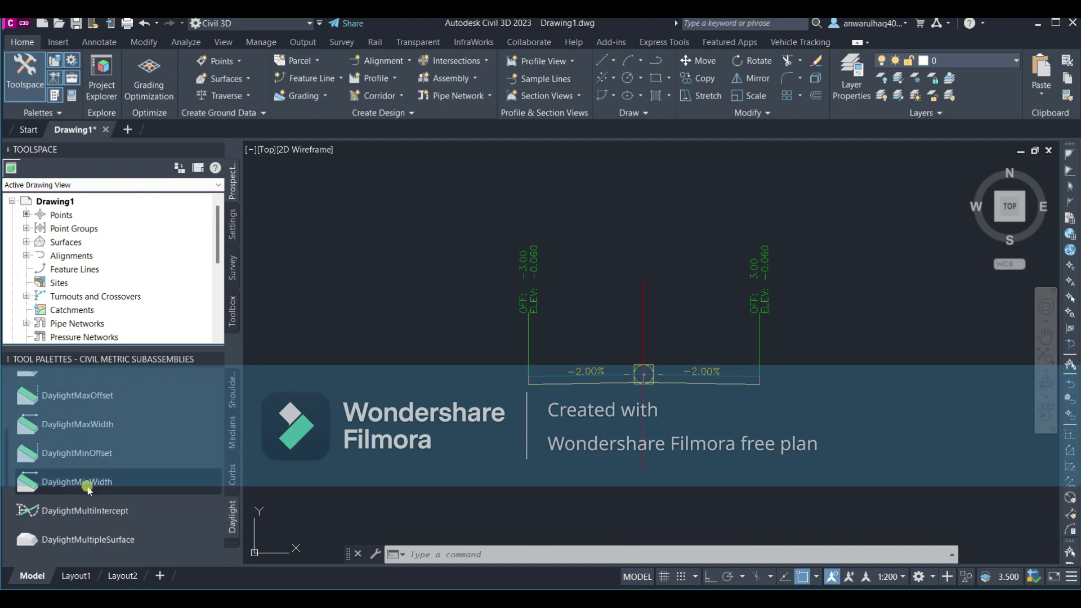
{"action": "left_click", "coordinate": [84, 483]}
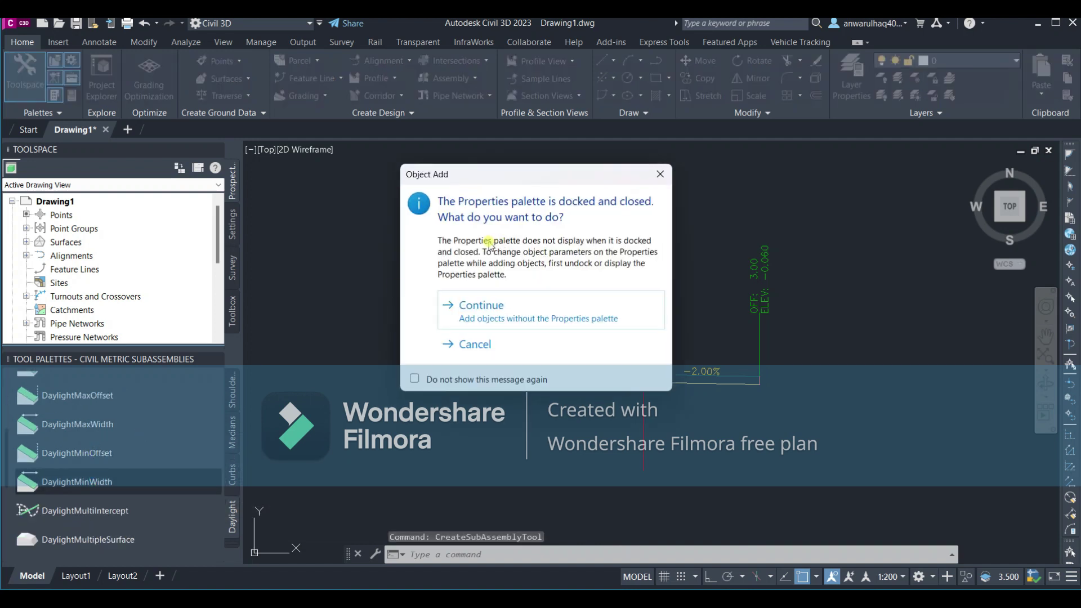
{"action": "left_click", "coordinate": [660, 174]}
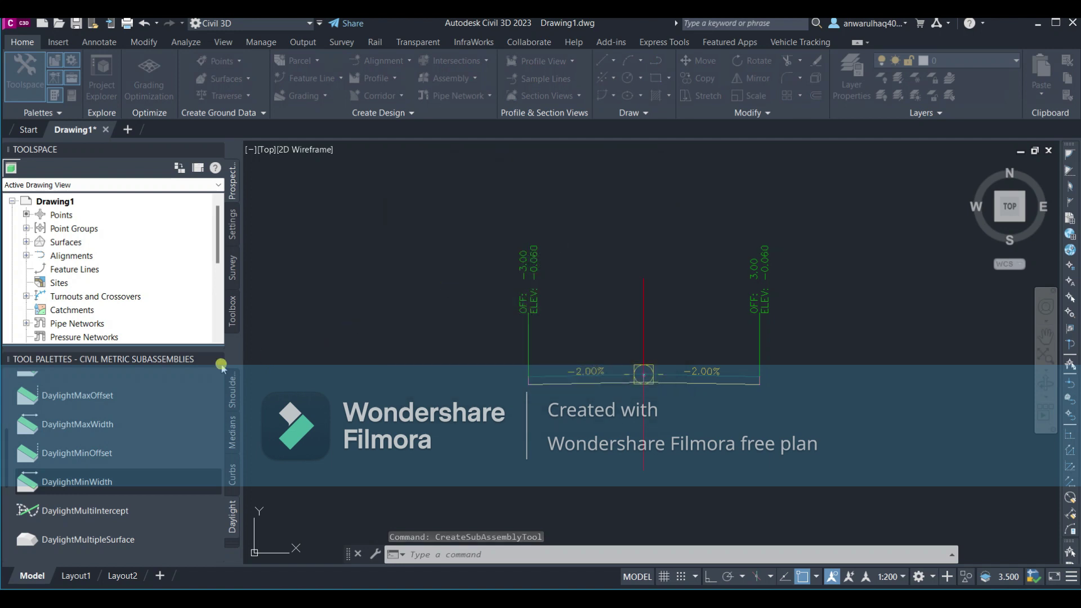
{"action": "scroll", "coordinate": [115, 440], "scroll_direction": "up", "scroll_amount": 5}
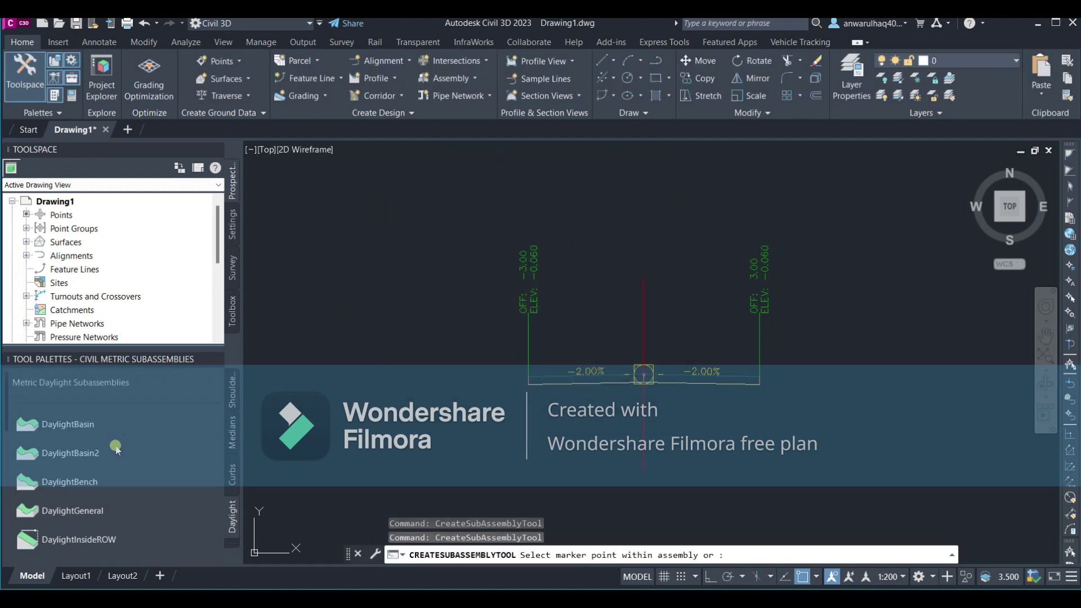
{"action": "left_click", "coordinate": [103, 503]}
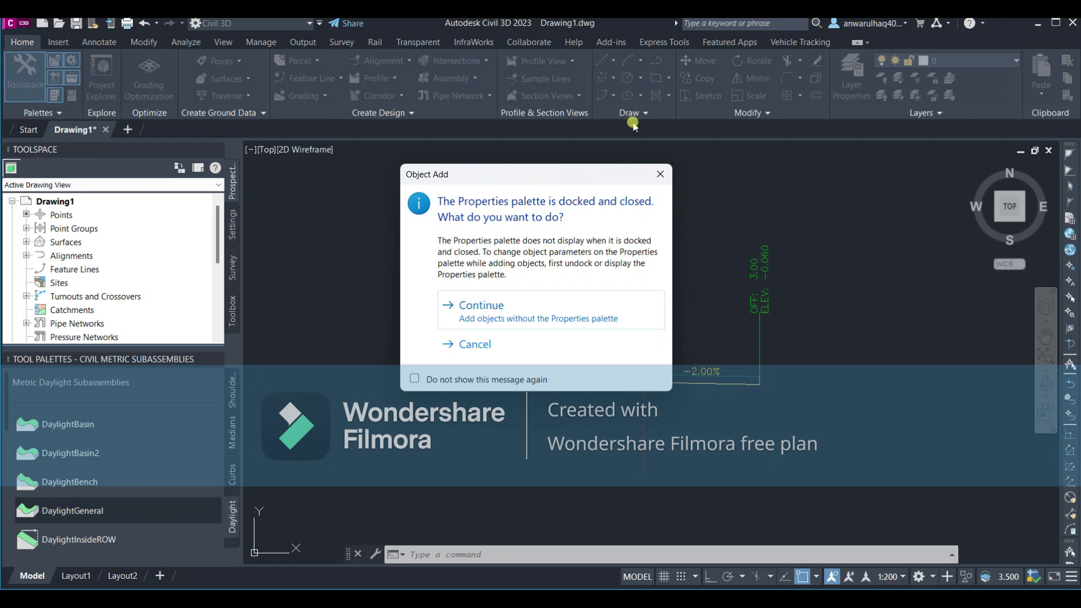
{"action": "left_click", "coordinate": [661, 174]}
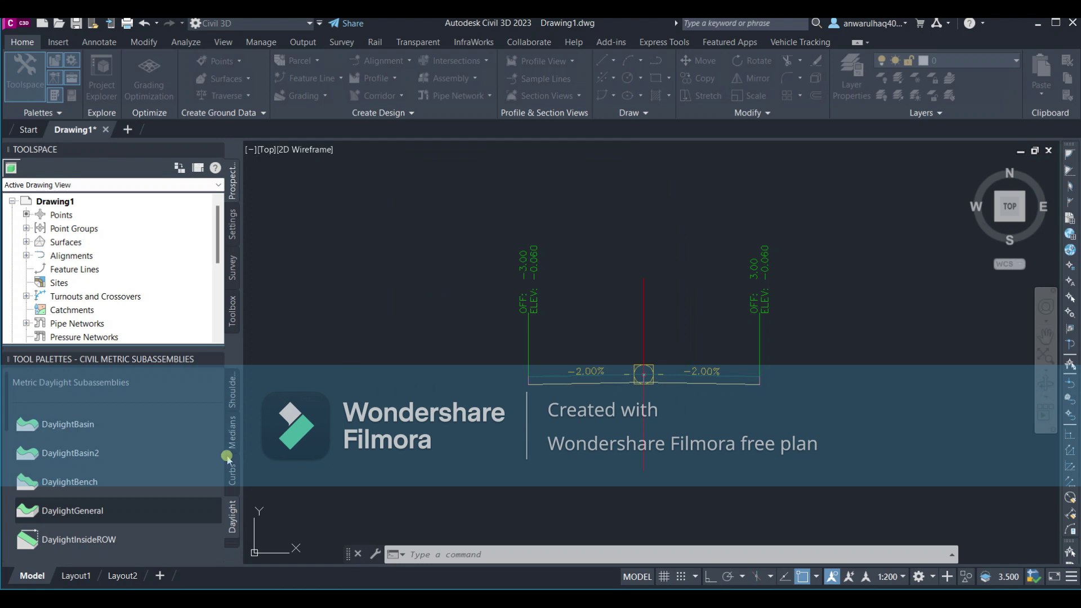
- Add a DaylightBench subassembly to the outer edge of the right lane and end the placement command
{"action": "left_click", "coordinate": [107, 486]}
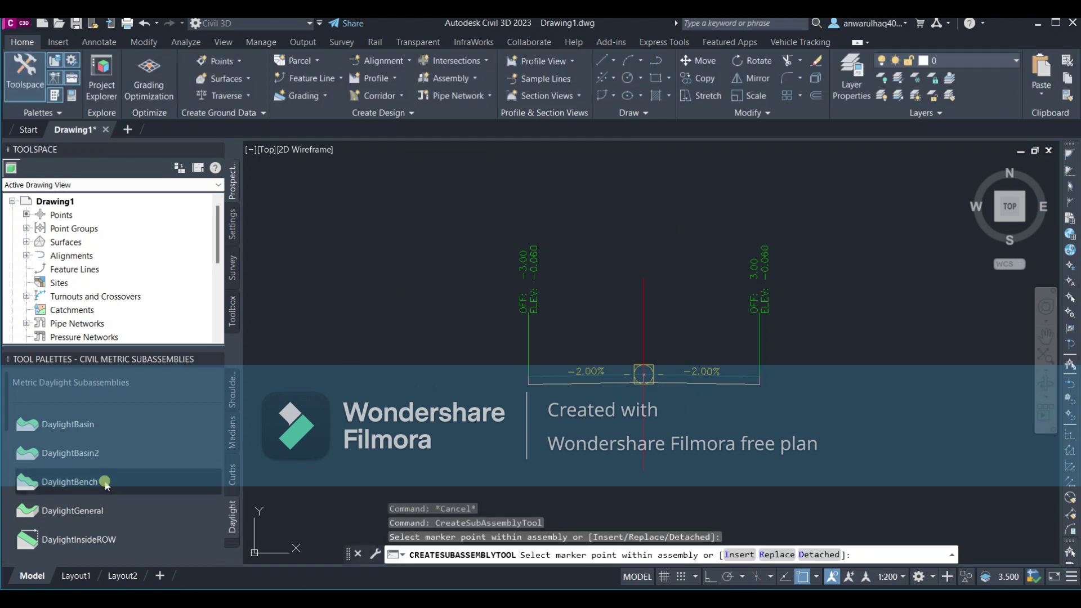
{"action": "left_click", "coordinate": [106, 483]}
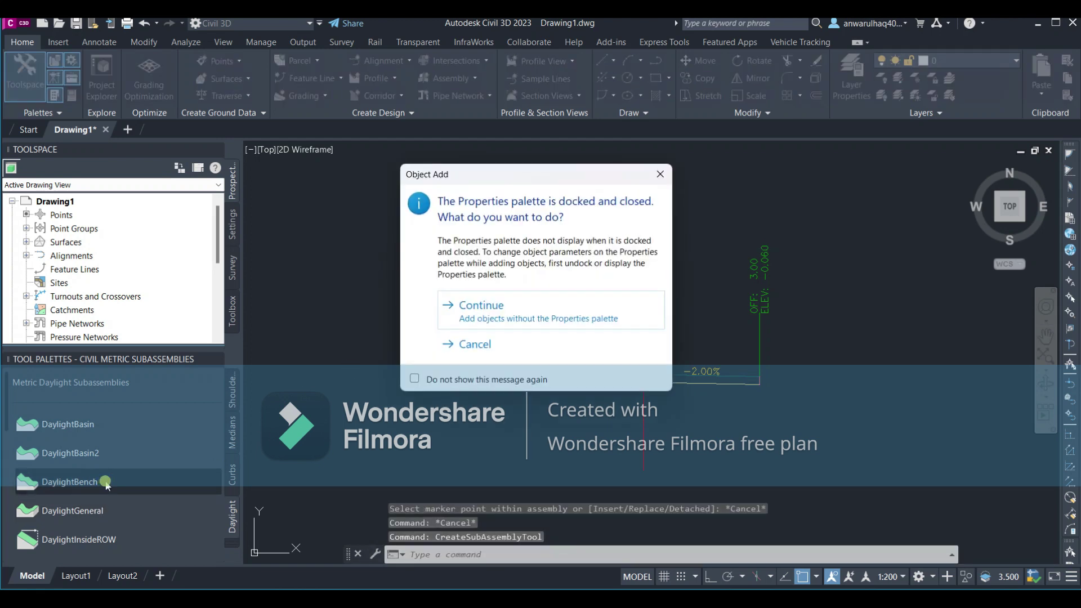
{"action": "left_click", "coordinate": [576, 316]}
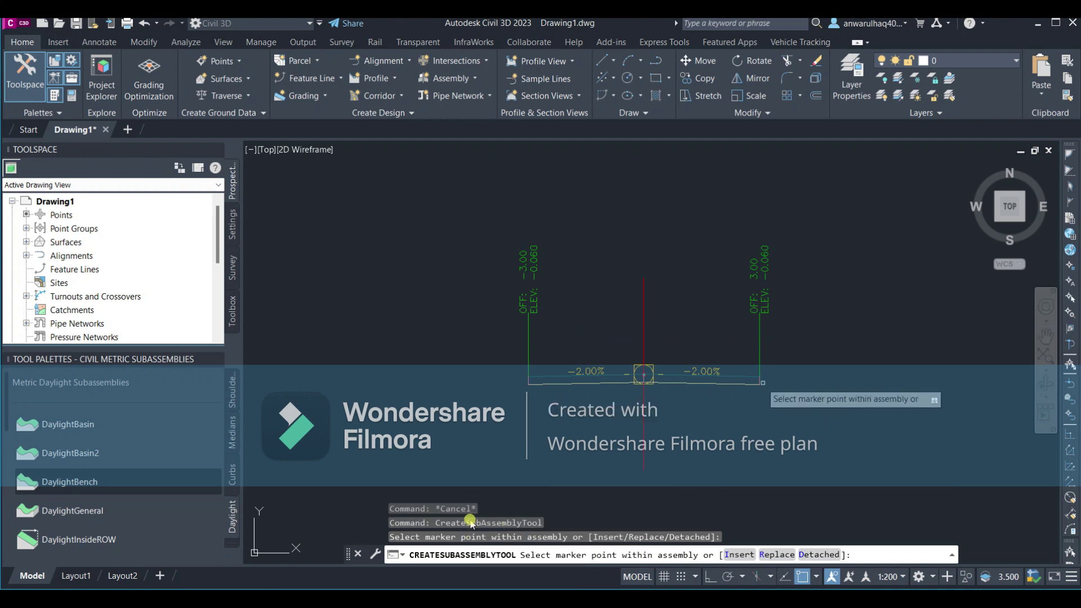
{"action": "scroll", "coordinate": [757, 389], "scroll_direction": "up", "scroll_amount": 4}
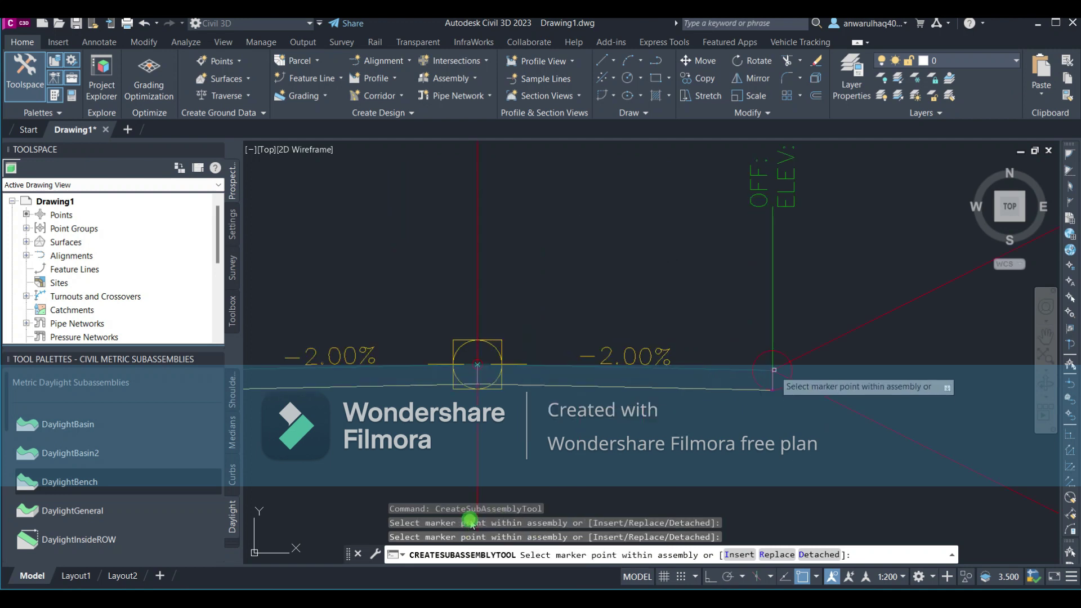
{"action": "scroll", "coordinate": [901, 420], "scroll_direction": "down", "scroll_amount": 6}
{"action": "scroll", "coordinate": [704, 414], "scroll_direction": "up", "scroll_amount": 2}
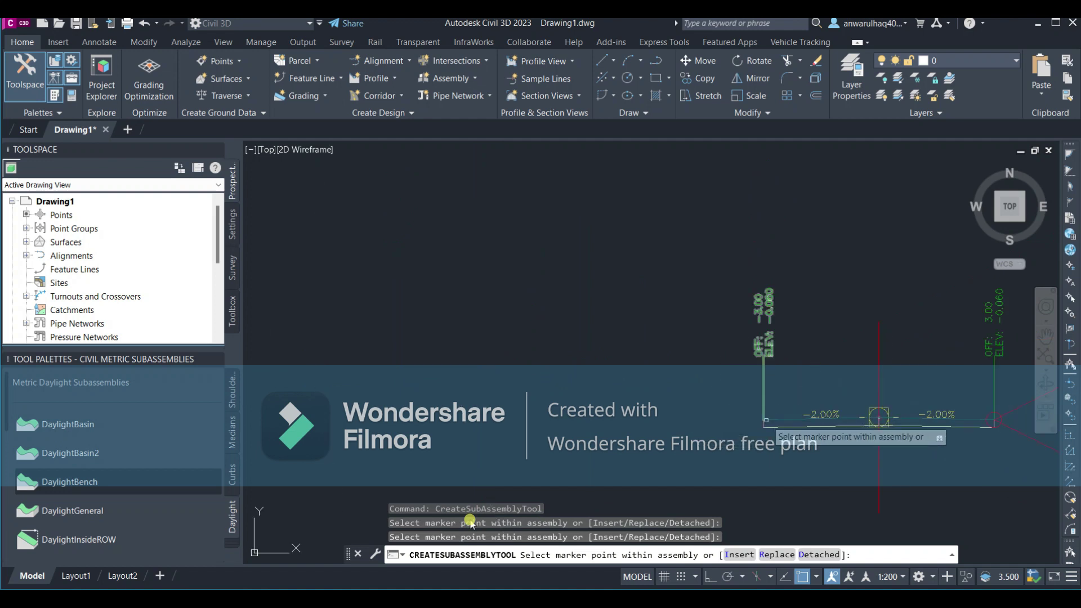
{"action": "mouse_move", "coordinate": [784, 435]}
{"action": "middle_mouse_down"}
{"action": "mouse_move", "coordinate": [627, 403]}
{"action": "mouse_move", "coordinate": [483, 326]}
{"action": "middle_mouse_up"}
{"action": "scroll", "coordinate": [688, 367], "scroll_direction": "down", "scroll_amount": 2}
{"action": "middle_click_drag", "start_coordinate": [701, 374], "coordinate": [646, 390]}
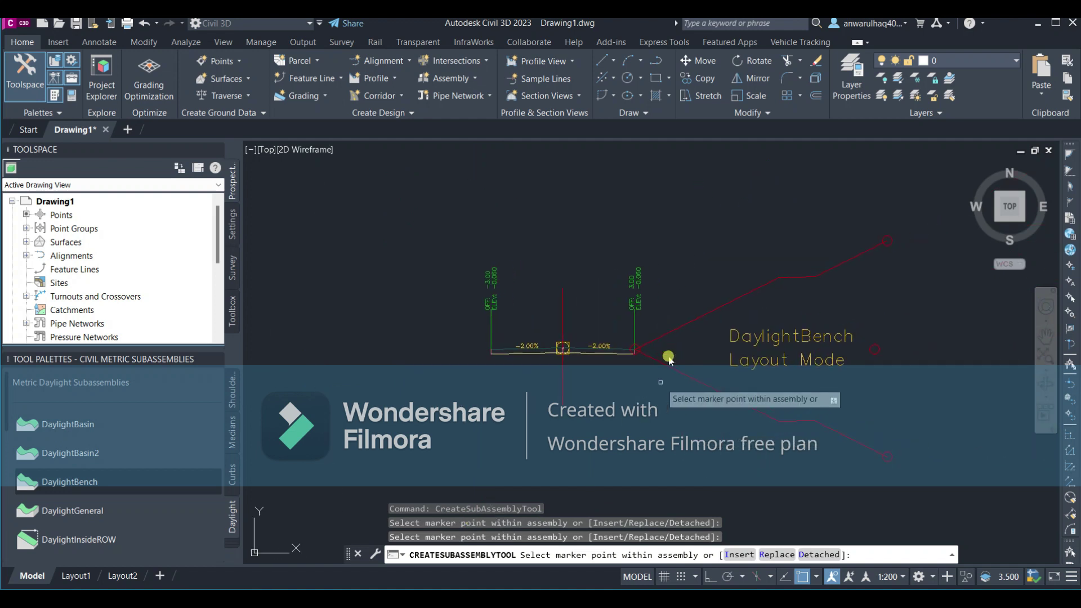
{"action": "key", "text": "Escape"}
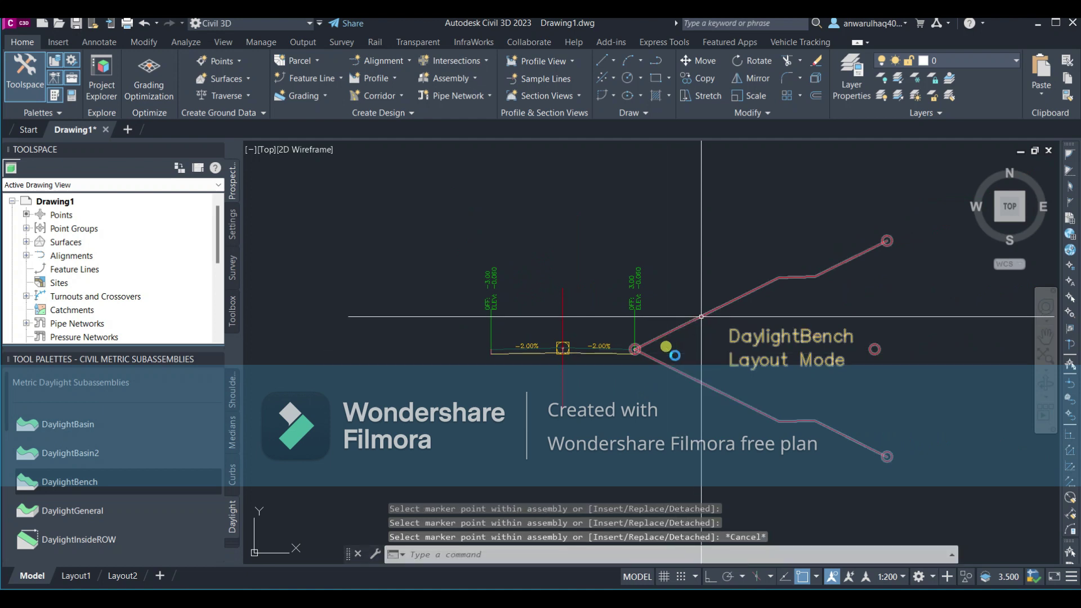
- Open the subassembly properties of the right DaylightBench and show its input parameters
{"action": "left_click", "coordinate": [701, 316]}
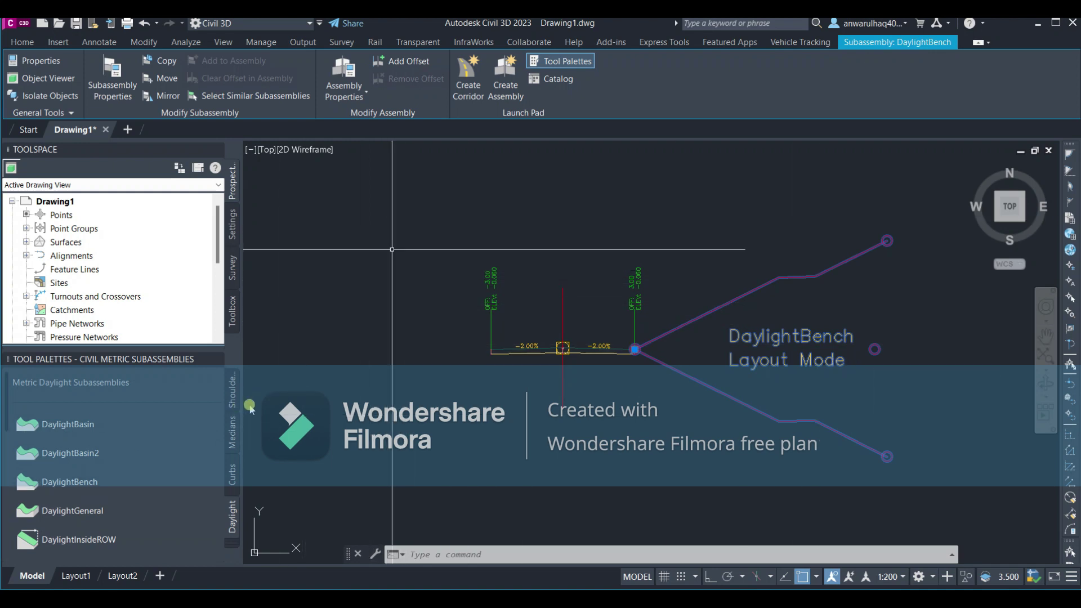
{"action": "left_click", "coordinate": [109, 69]}
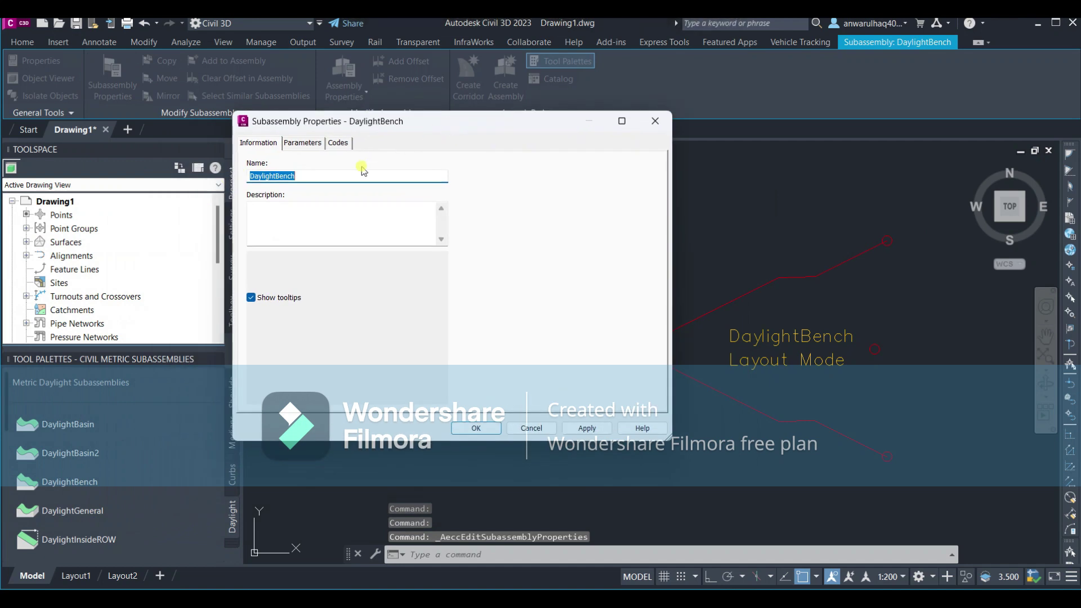
{"action": "left_click", "coordinate": [312, 145]}
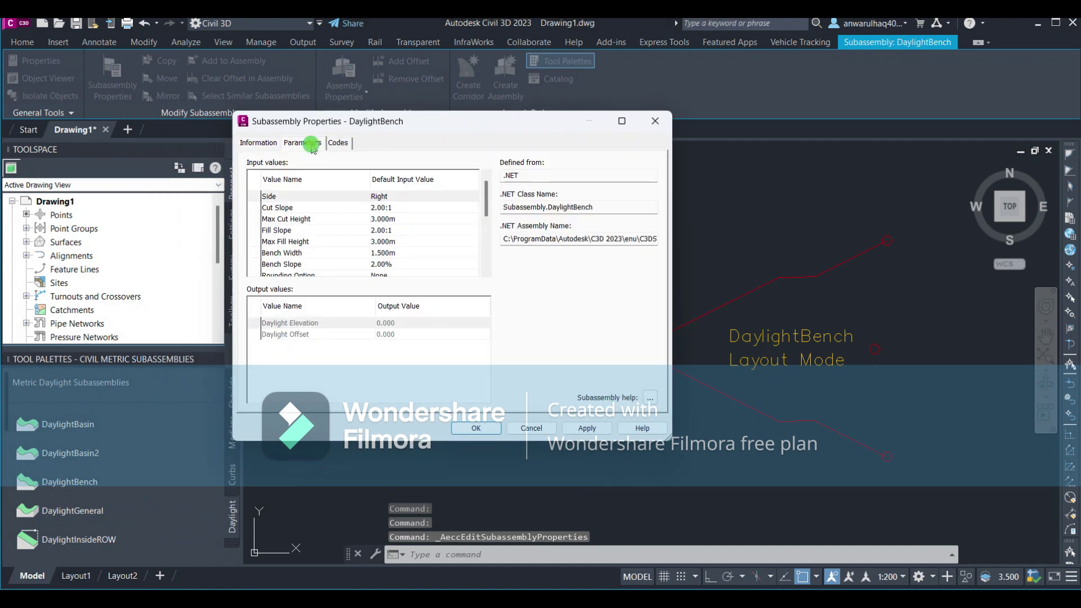
- Set the DaylightBench's cut slope to 0.50:1 and its max cut height to 3 m
{"action": "left_click", "coordinate": [397, 209]}
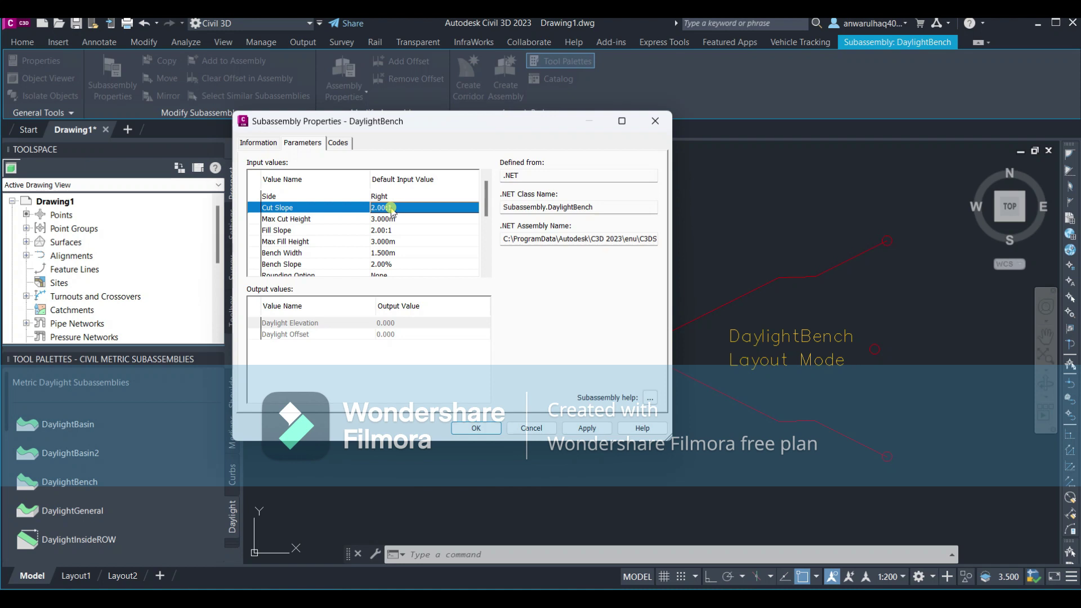
{"action": "left_click", "coordinate": [395, 209]}
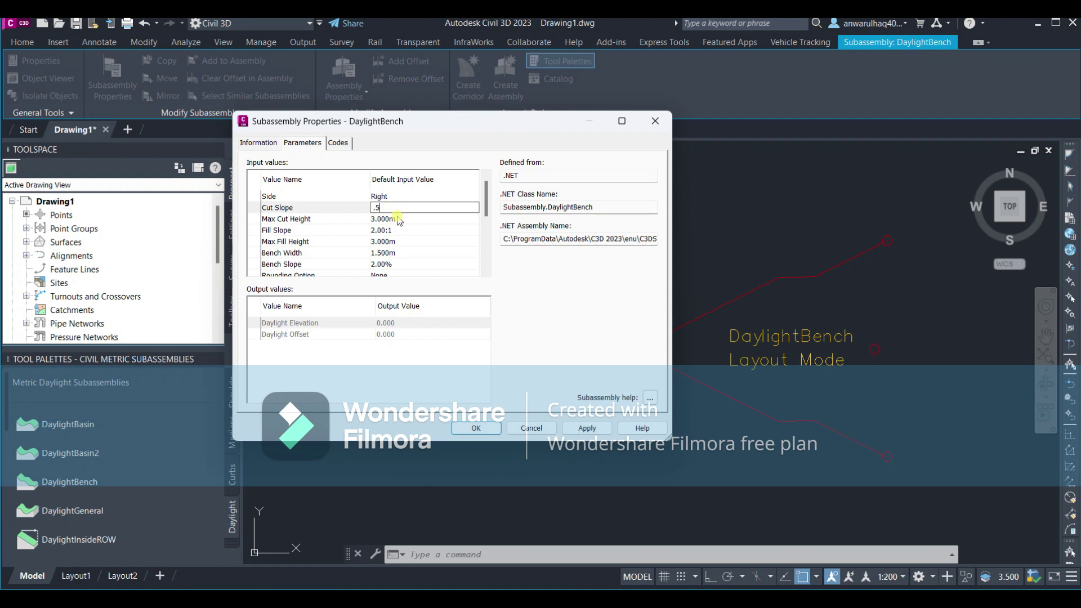
{"action": "type", "text": ".5"}
{"action": "left_click", "coordinate": [401, 220]}
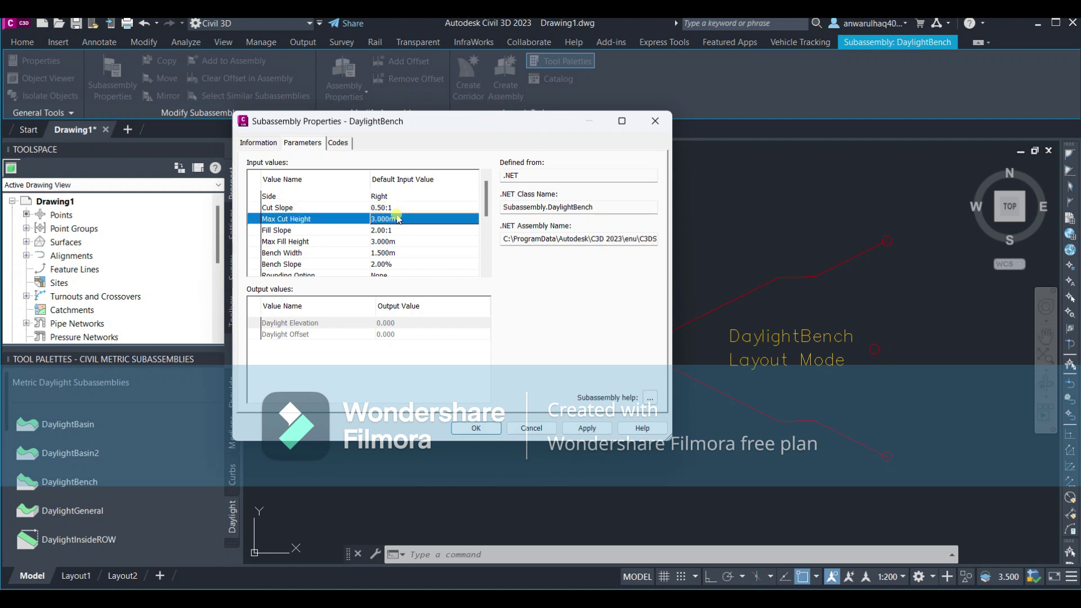
{"action": "left_click", "coordinate": [398, 220]}
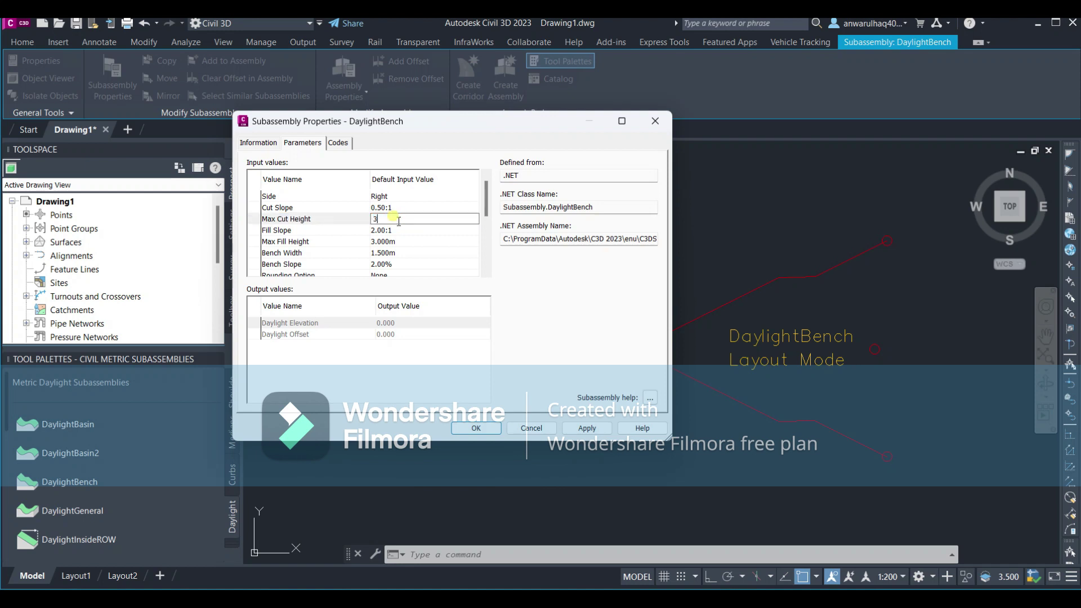
- Set the DaylightBench's bench width to 3 m and bench slope to 0%, and accept the subassembly properties
{"action": "left_click", "coordinate": [397, 231]}
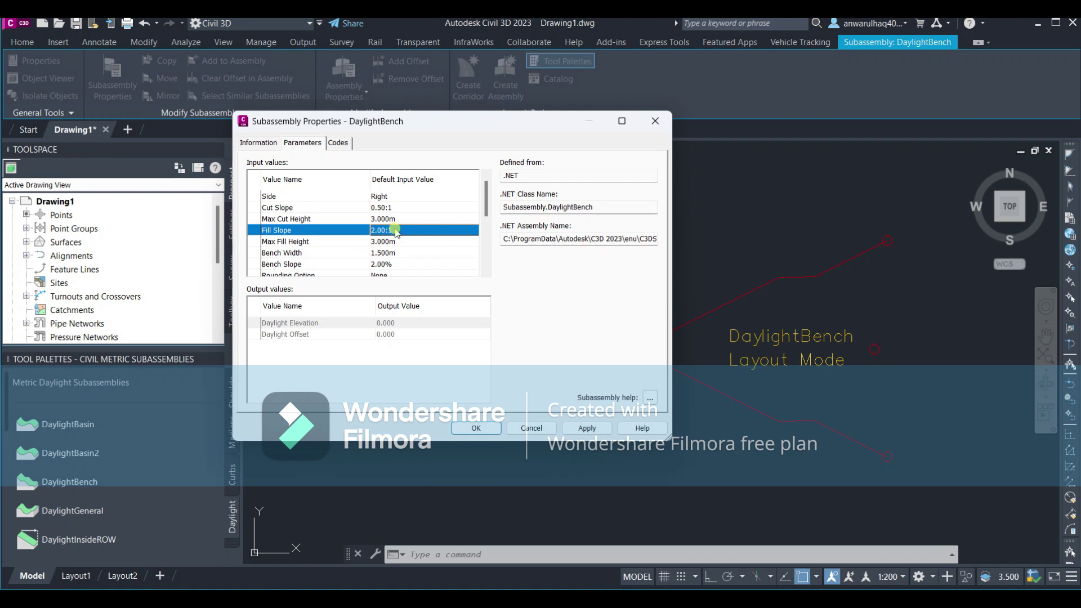
{"action": "left_click", "coordinate": [394, 241]}
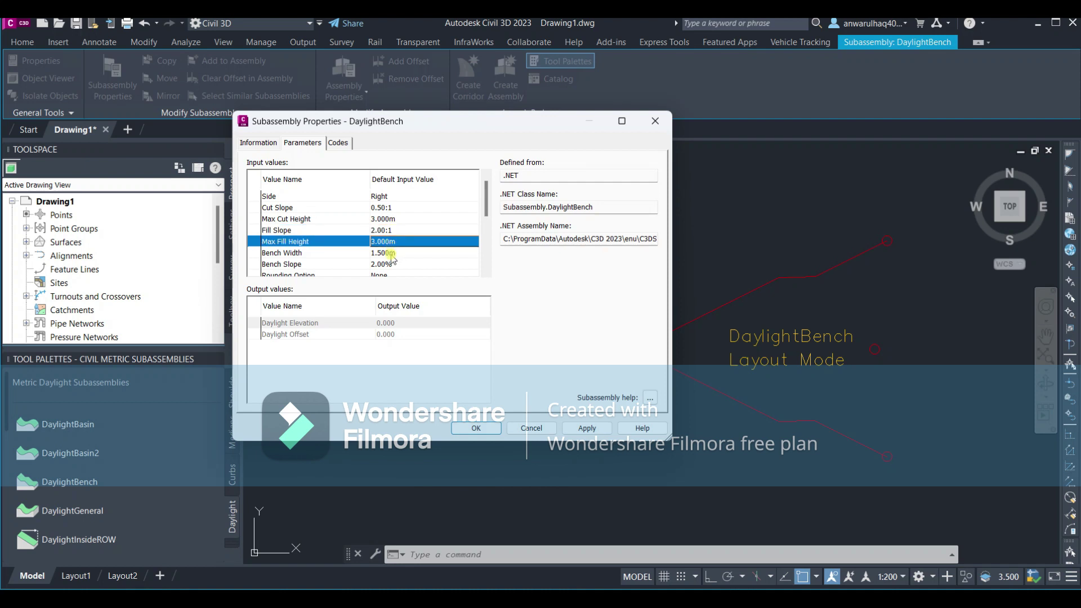
{"action": "left_click", "coordinate": [391, 253]}
{"action": "left_click", "coordinate": [401, 255]}
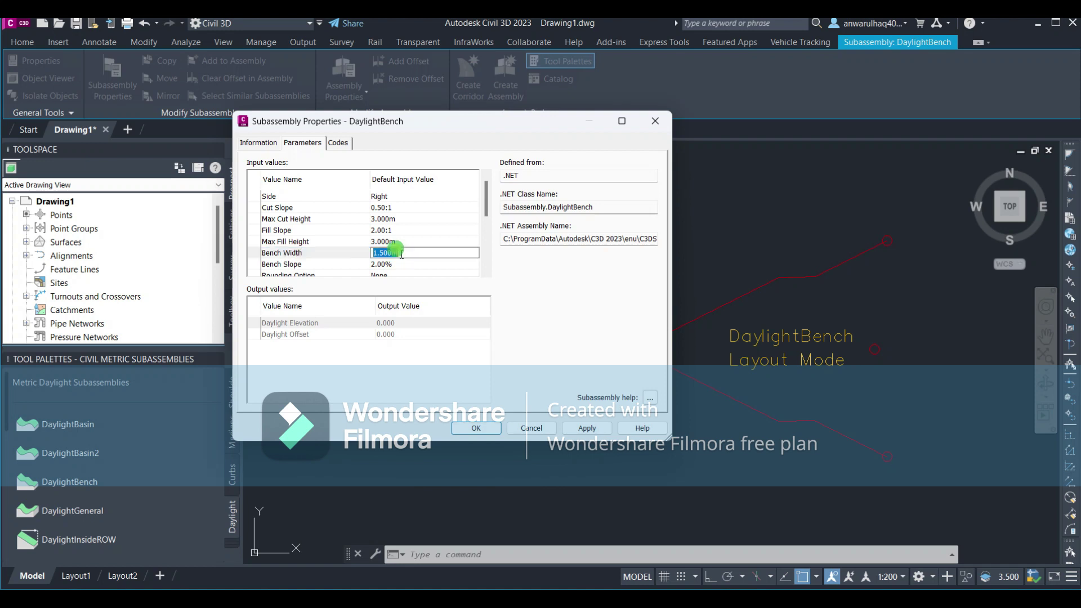
{"action": "left_click", "coordinate": [397, 264]}
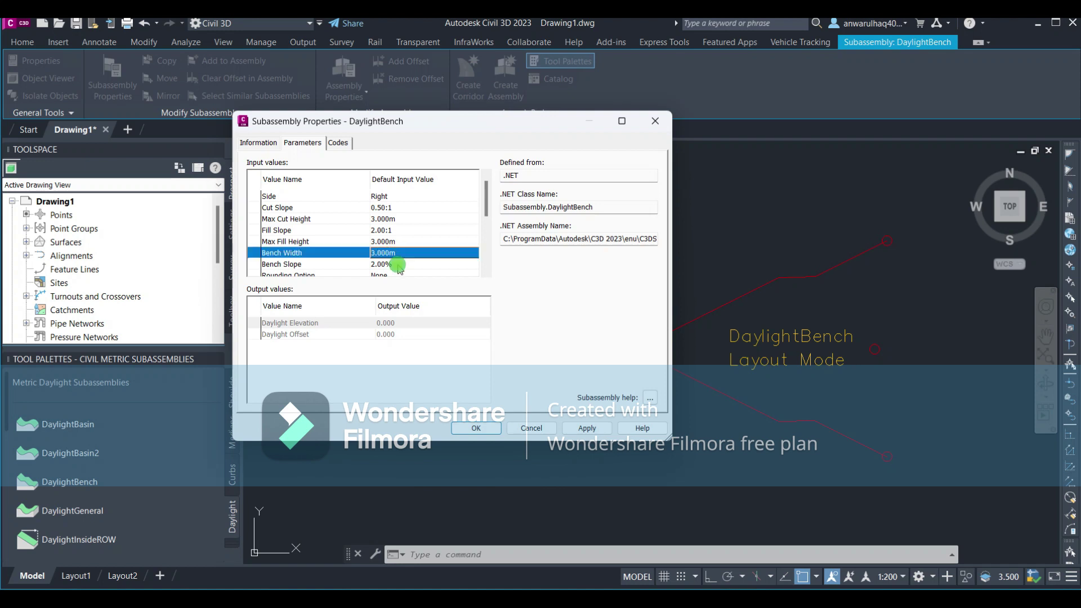
{"action": "left_click", "coordinate": [392, 262]}
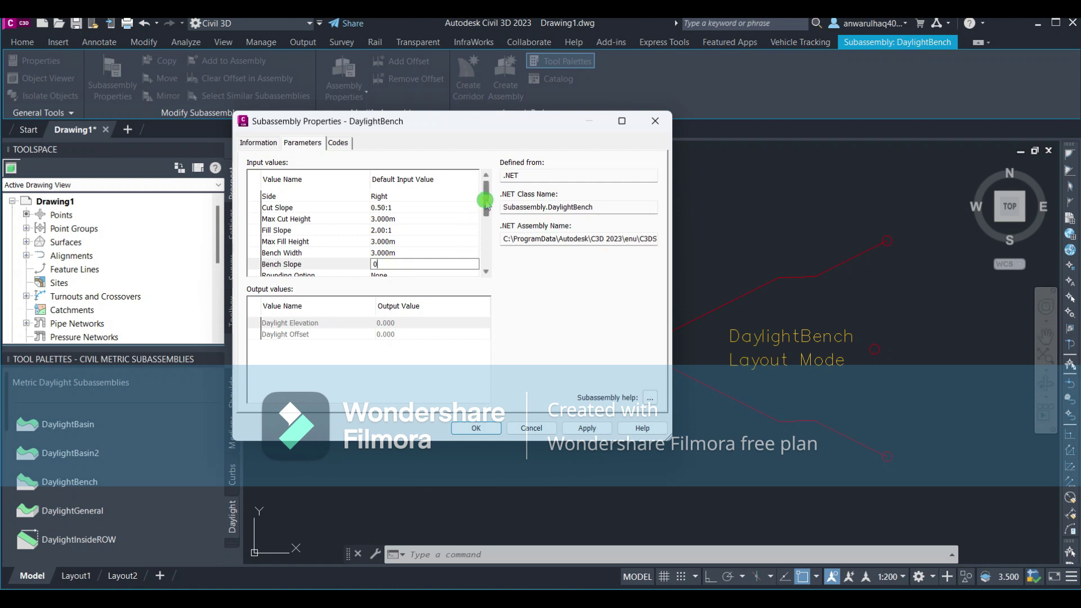
{"action": "left_click_drag", "start_coordinate": [486, 201], "coordinate": [485, 228]}
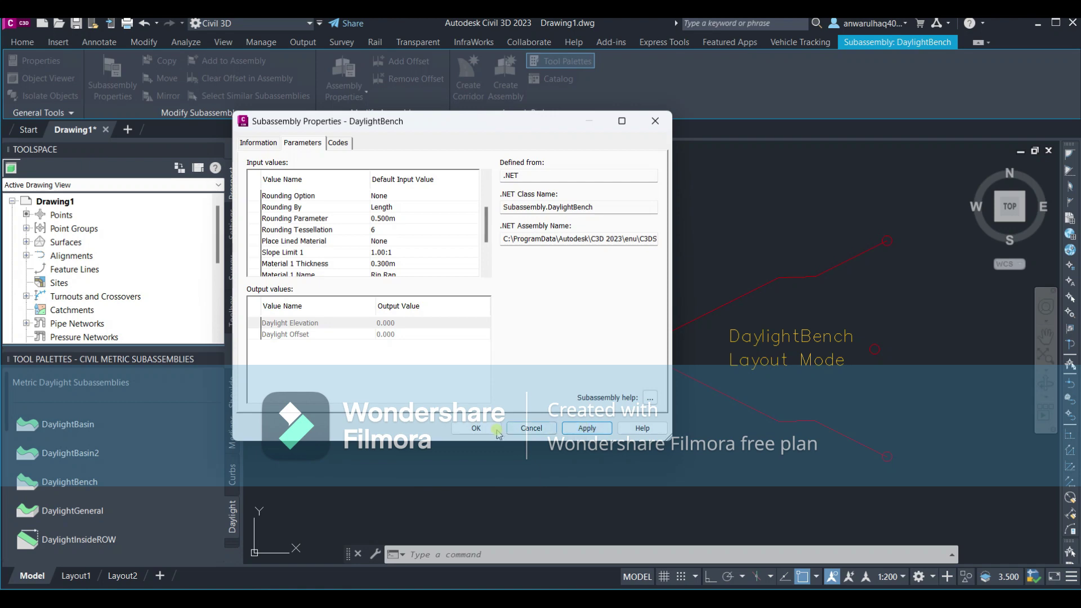
{"action": "left_click", "coordinate": [476, 428]}
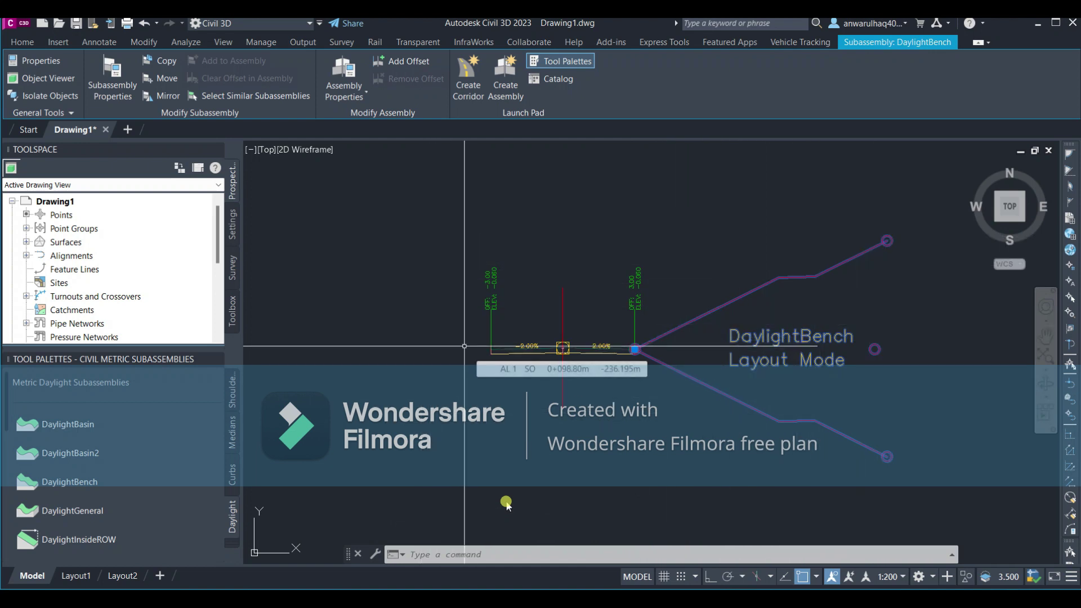
- Mirror the right DaylightBench onto the outer edge marker of the left lane
{"action": "left_click", "coordinate": [162, 98]}
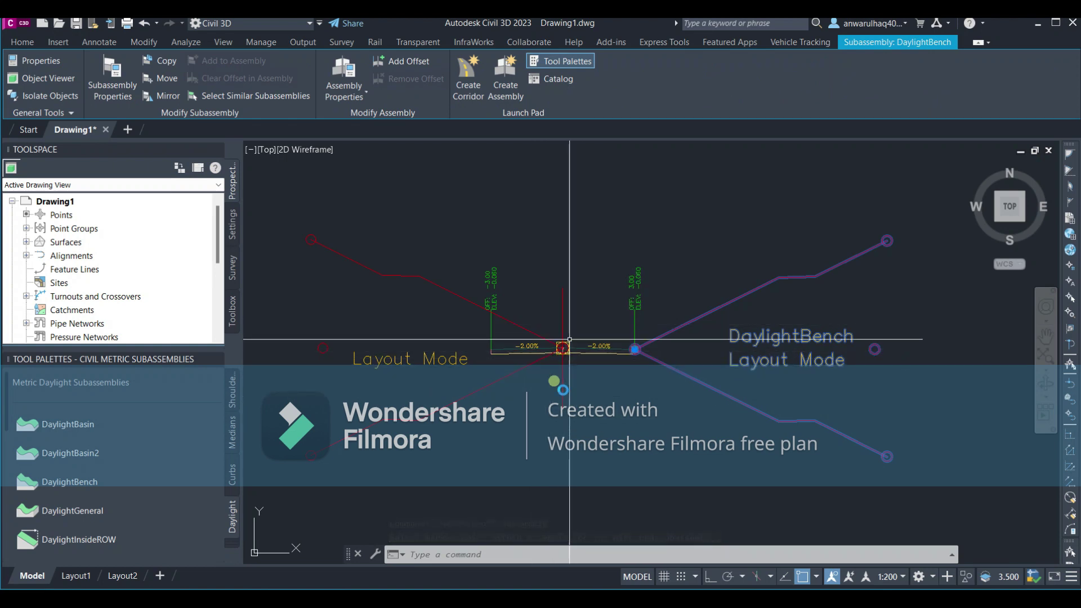
{"action": "left_click", "coordinate": [559, 374]}
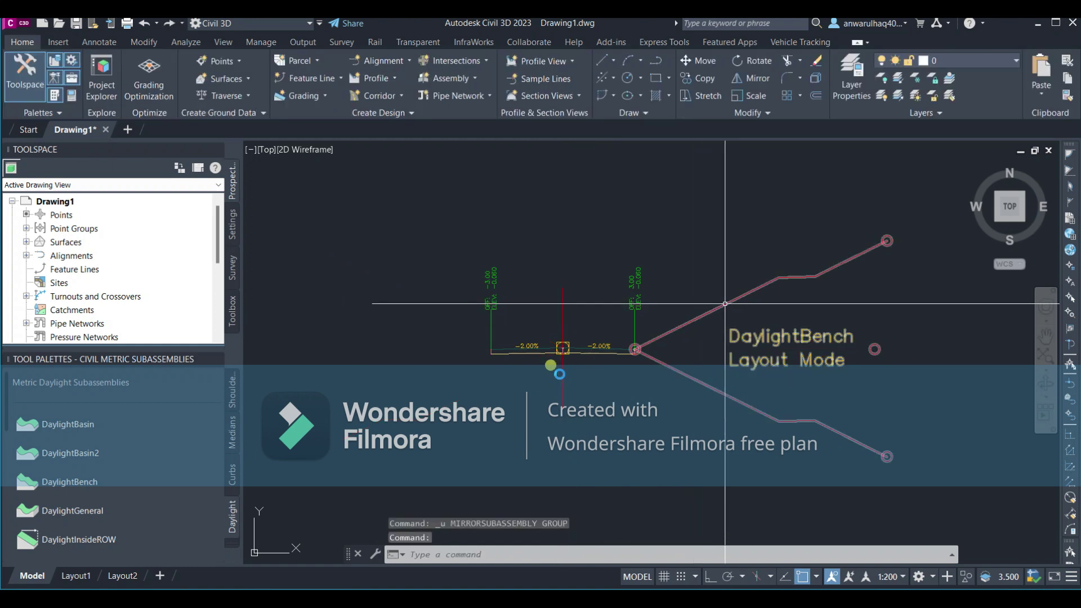
{"action": "left_click", "coordinate": [743, 295]}
{"action": "left_click", "coordinate": [158, 100]}
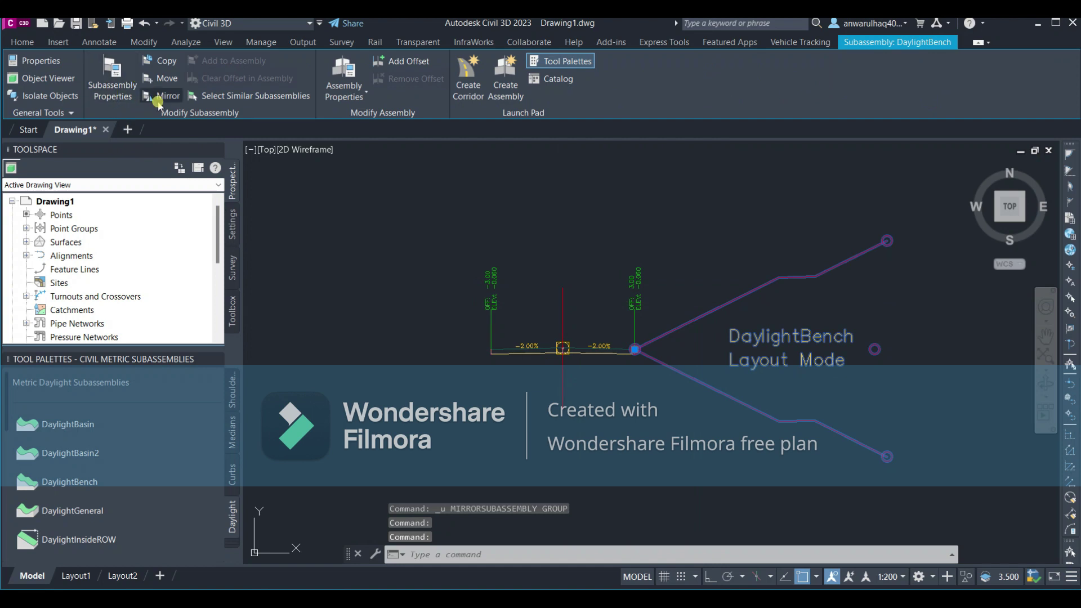
{"action": "scroll", "coordinate": [498, 420], "scroll_direction": "up", "scroll_amount": 5}
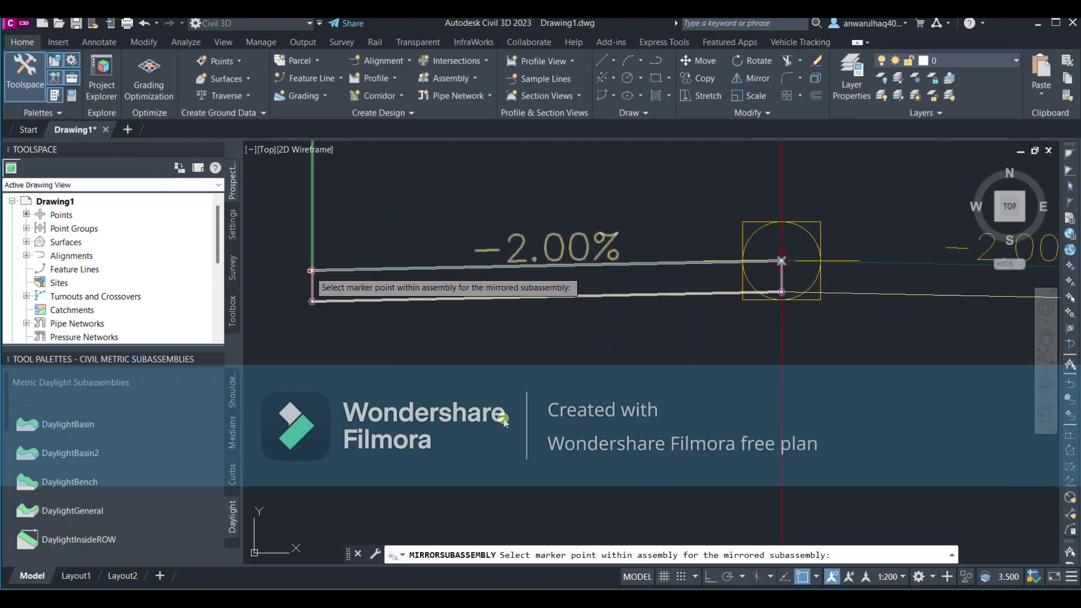
{"action": "left_click", "coordinate": [309, 270]}
{"action": "scroll", "coordinate": [555, 476], "scroll_direction": "down", "scroll_amount": 5}
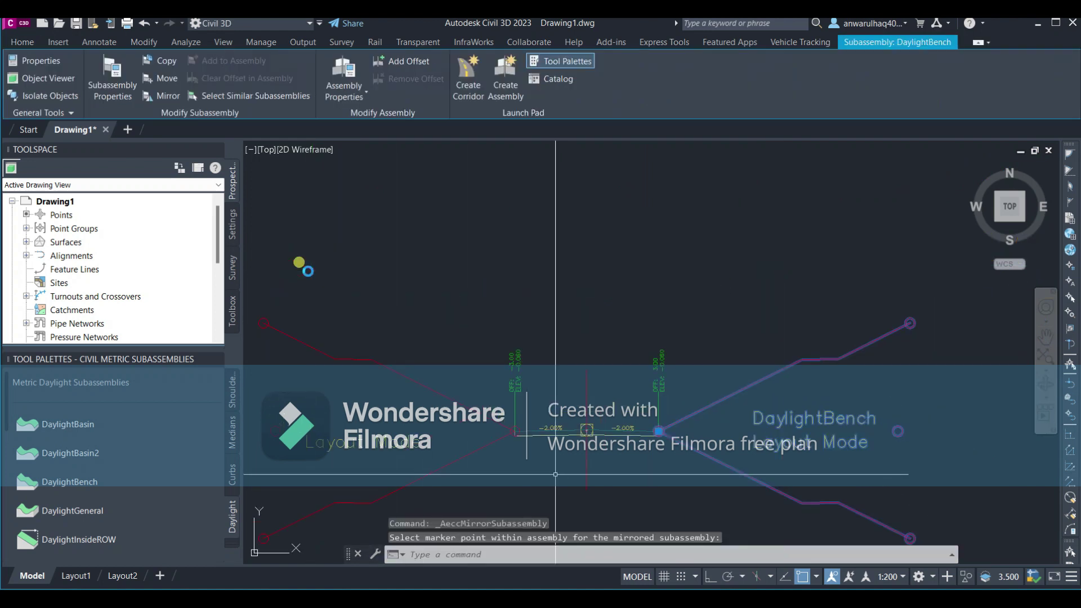
{"action": "middle_click_drag", "start_coordinate": [556, 476], "coordinate": [628, 399]}
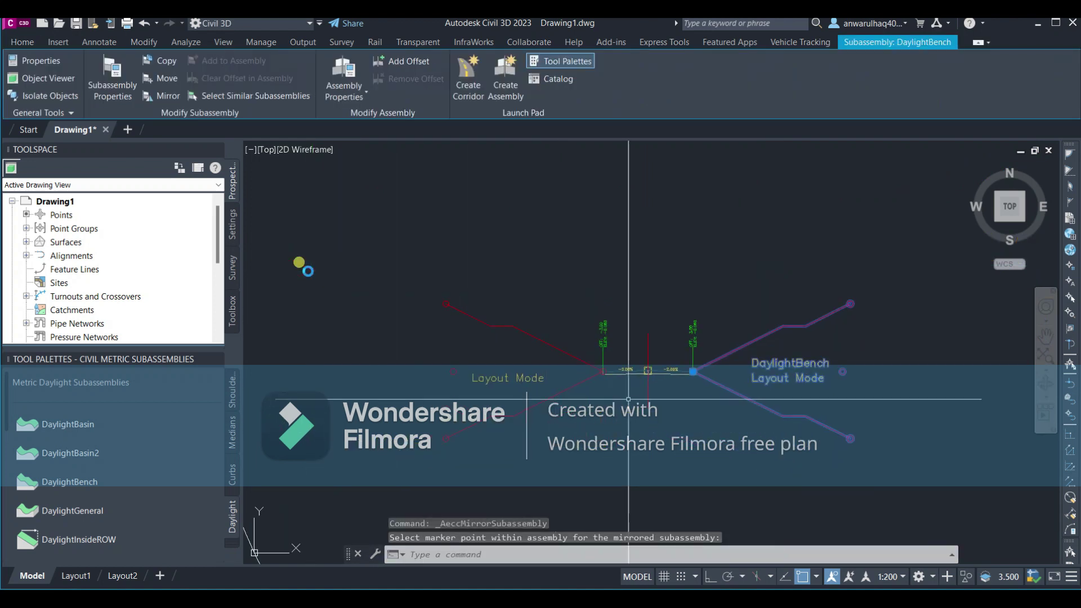
{"action": "key", "text": "Escape"}
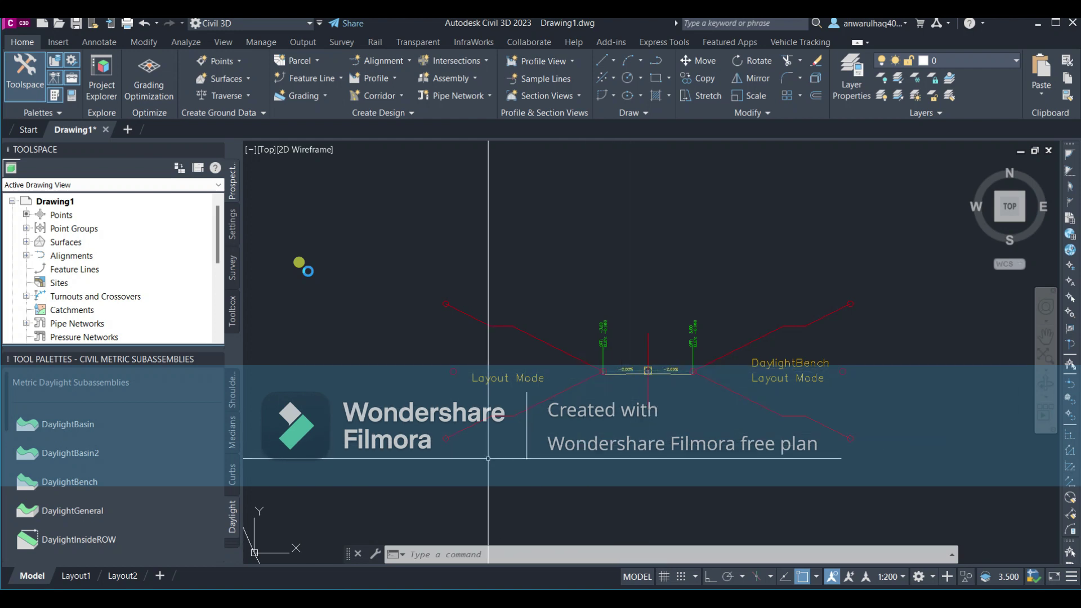
{"action": "left_click", "coordinate": [693, 372]}
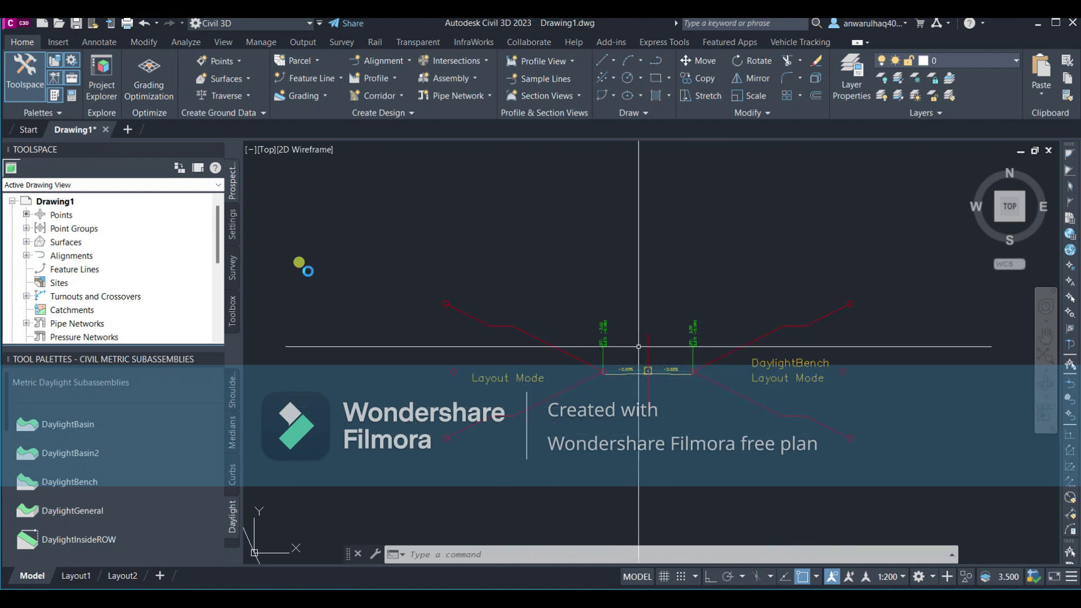
{"action": "scroll", "coordinate": [658, 352], "scroll_direction": "down", "scroll_amount": 3}
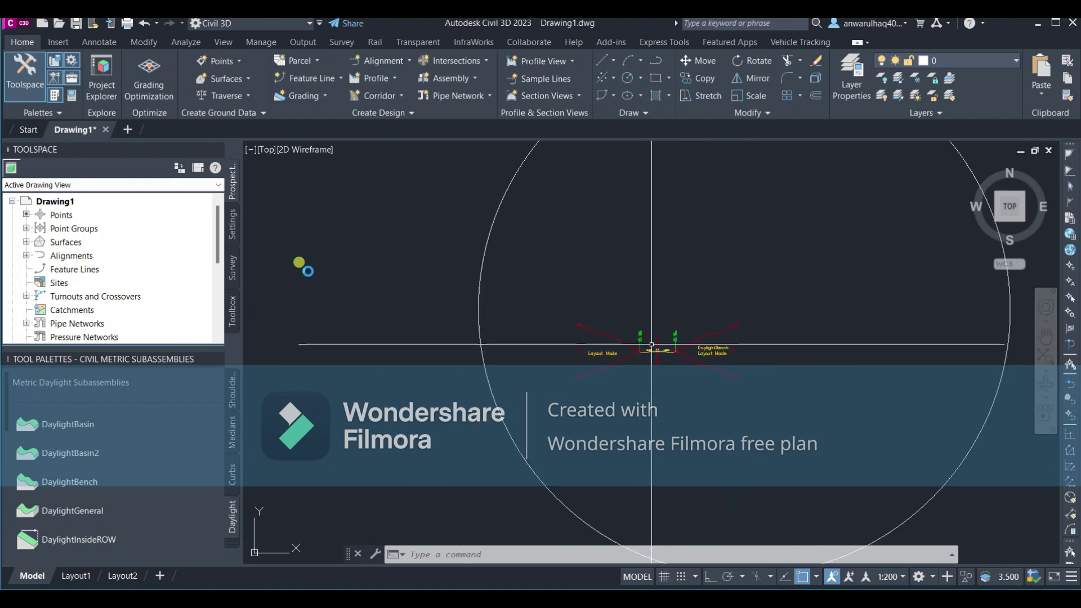
{"action": "mouse_move", "coordinate": [657, 353]}
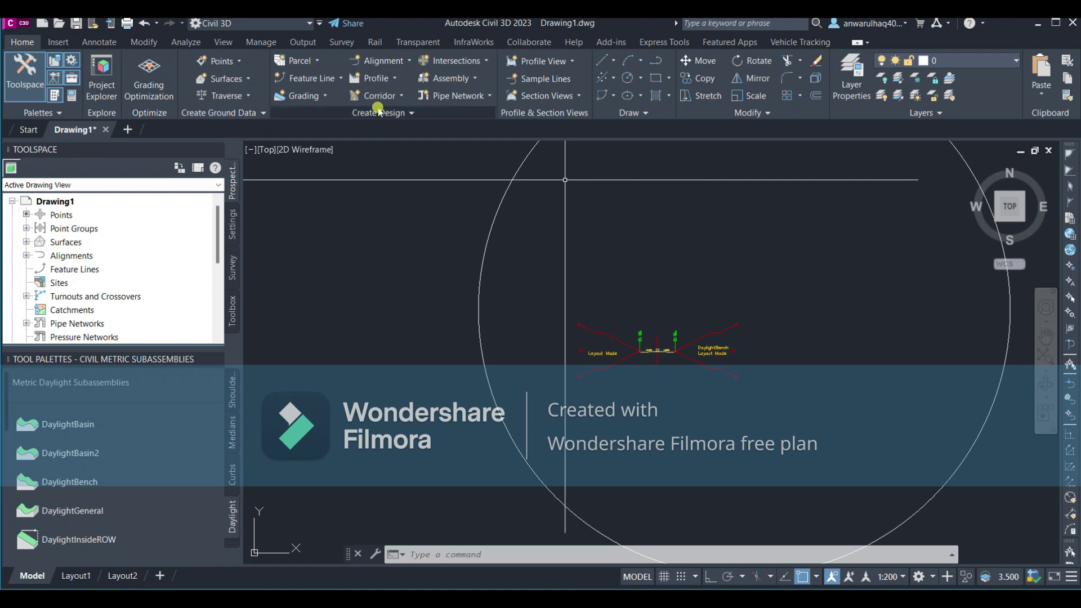
- Start creating a corridor and name it Corridor - 1
{"action": "left_click", "coordinate": [381, 97]}
{"action": "left_click", "coordinate": [382, 116]}
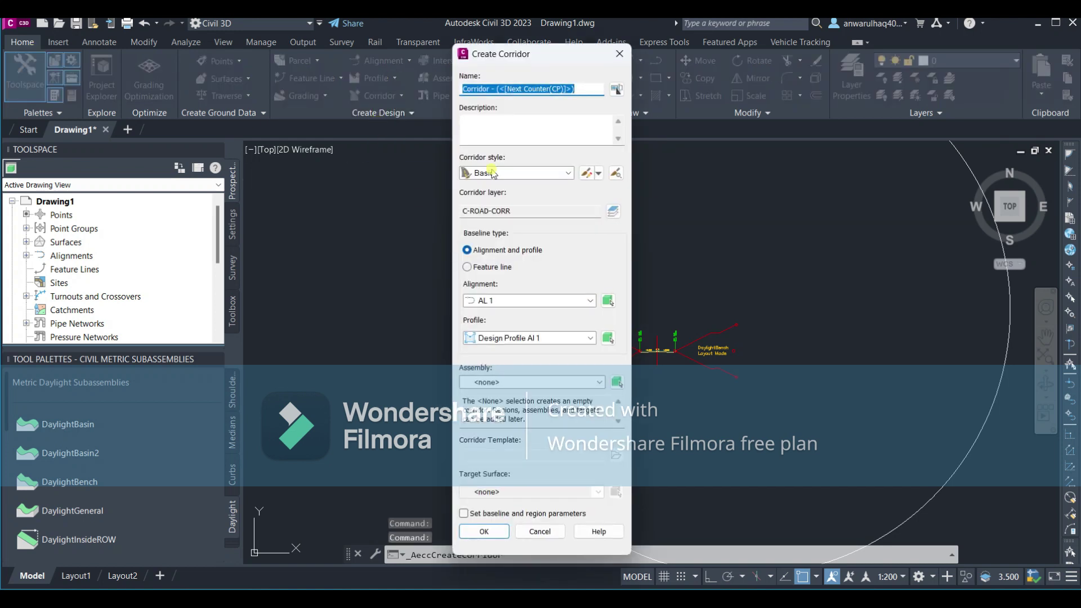
{"action": "left_click_drag", "start_coordinate": [586, 87], "coordinate": [497, 89]}
{"action": "key", "text": "BackSpace"}
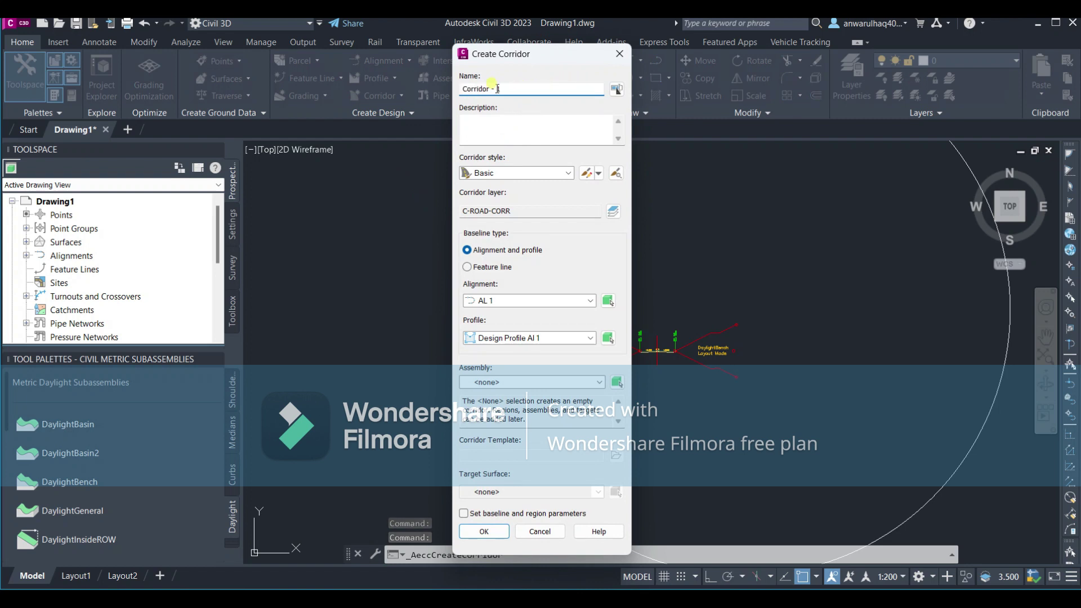
- Set the corridor's alignment to AL 1, its profile to Design Profile Al 1 and its assembly to Cross Section 1
{"action": "left_click", "coordinate": [563, 305]}
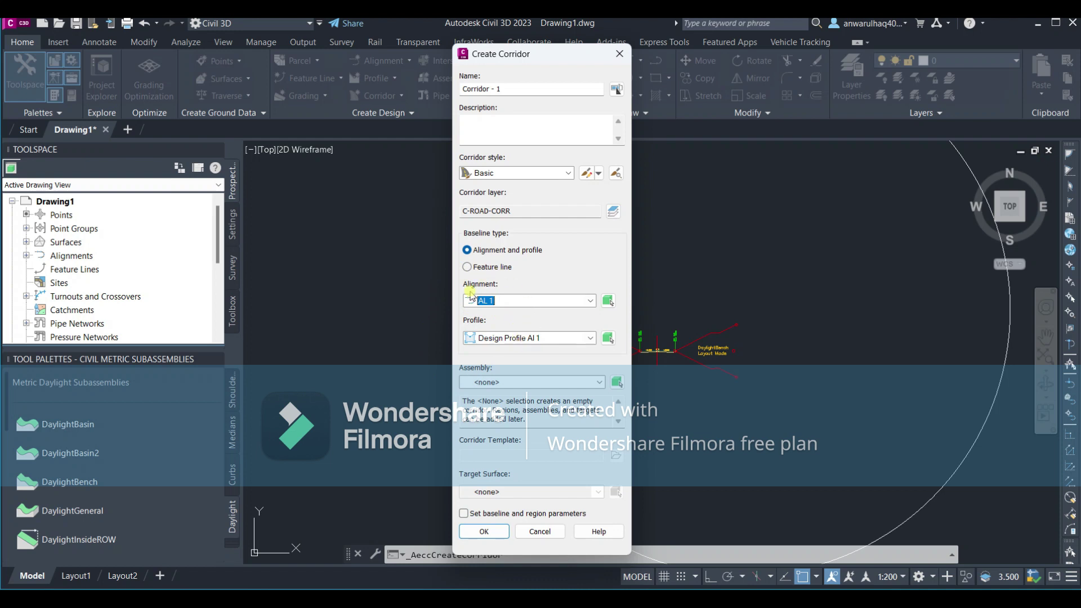
{"action": "left_click", "coordinate": [549, 337]}
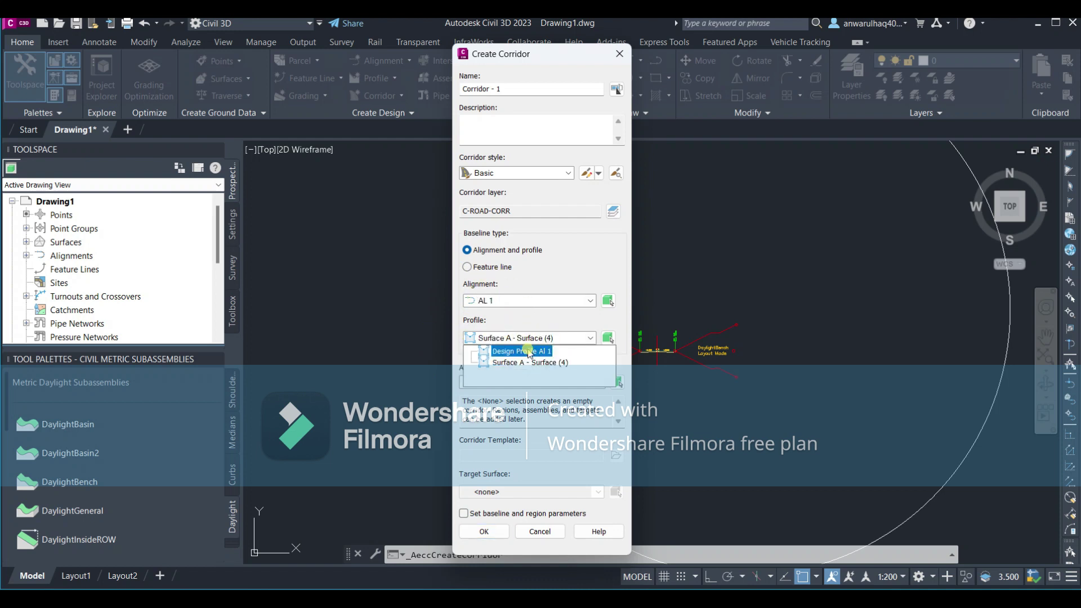
{"action": "left_click", "coordinate": [533, 351]}
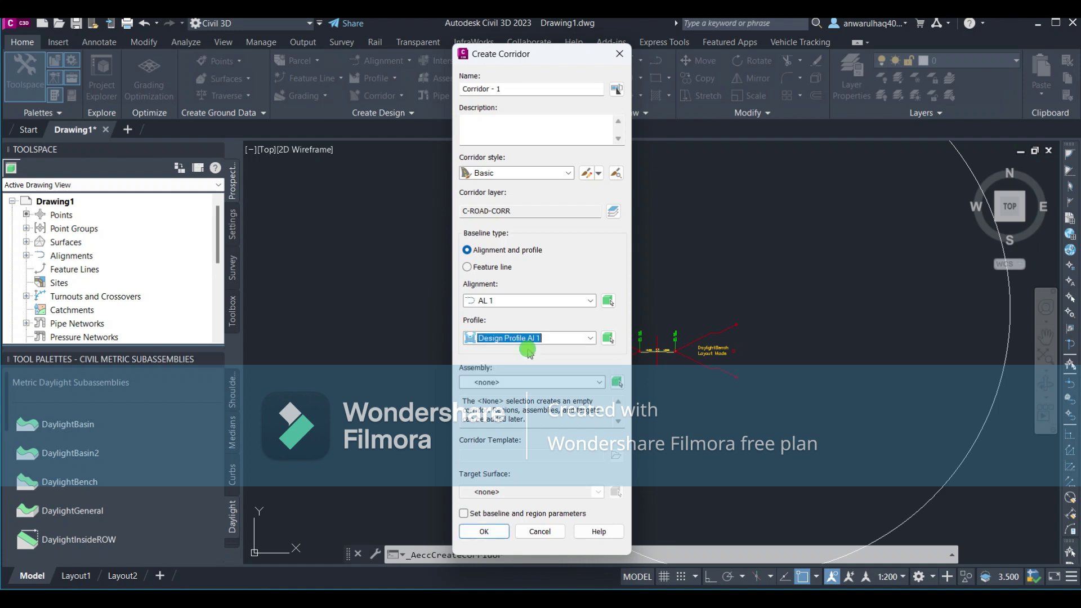
{"action": "left_click", "coordinate": [524, 382]}
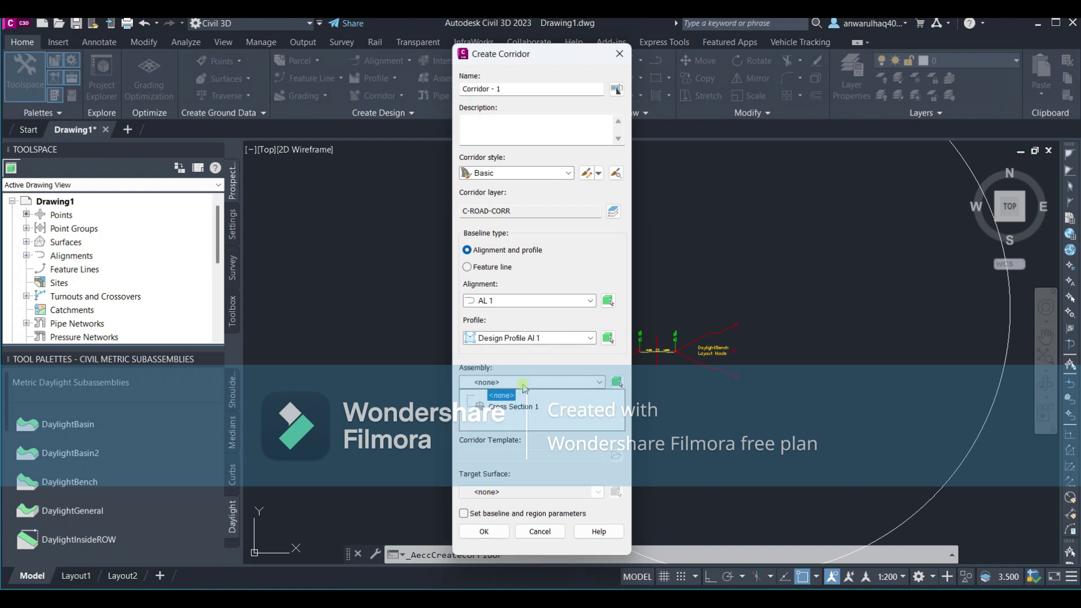
{"action": "left_click", "coordinate": [519, 407]}
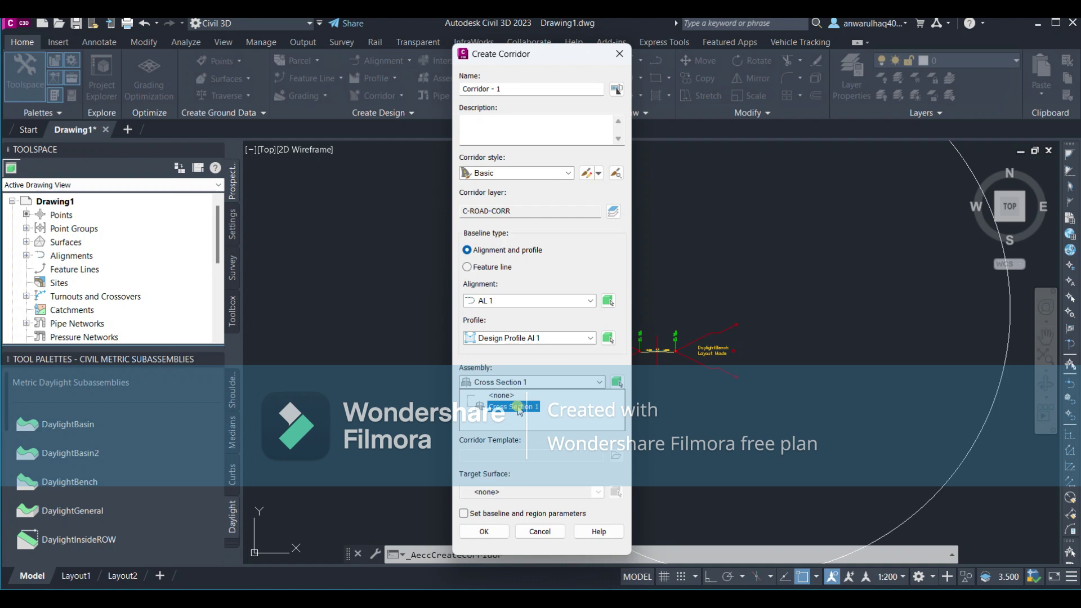
{"action": "left_click", "coordinate": [518, 406]}
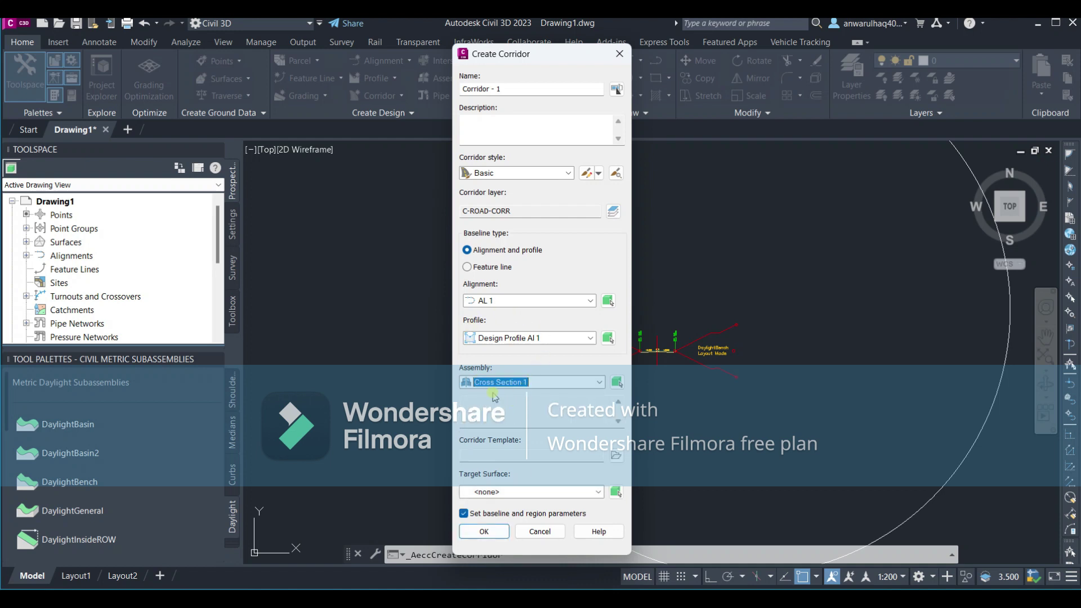
- Set the corridor's target surface to Surface A and accept the corridor definition
{"action": "left_click_drag", "start_coordinate": [535, 49], "coordinate": [475, 22]}
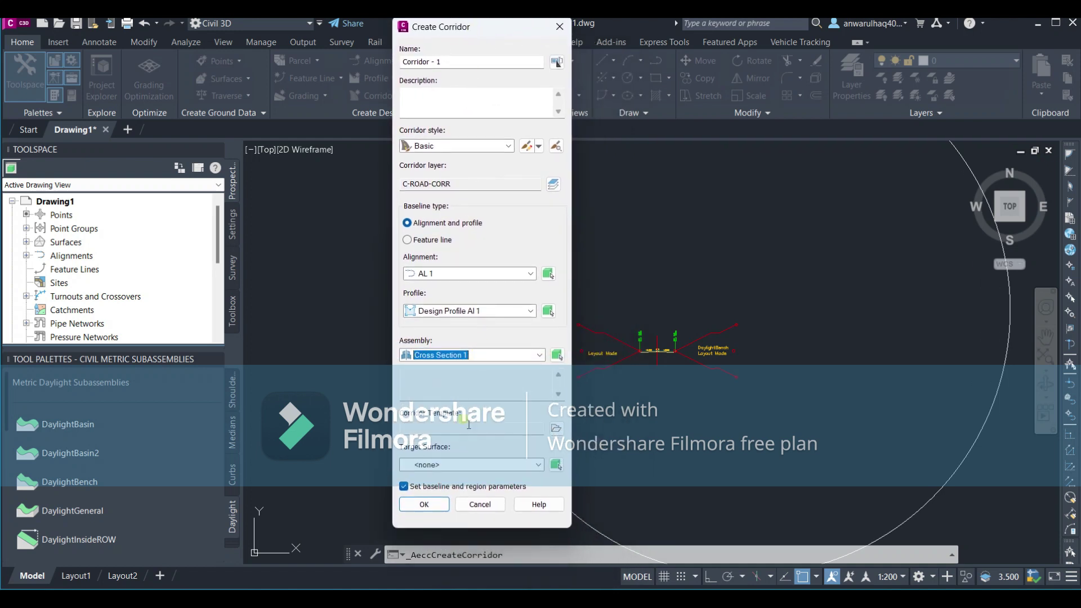
{"action": "left_click", "coordinate": [486, 465]}
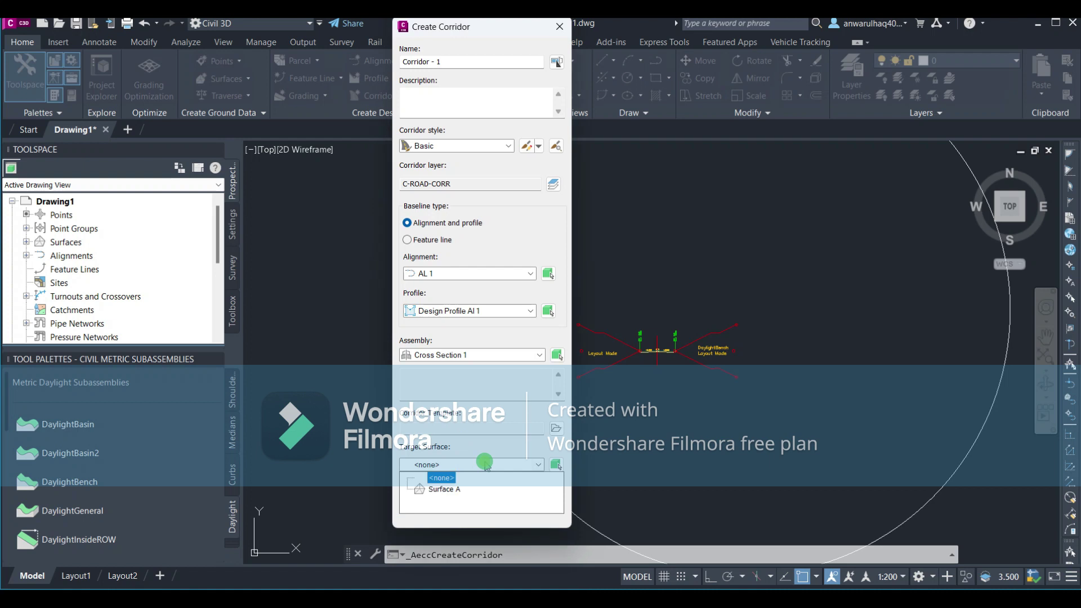
{"action": "left_click", "coordinate": [443, 494]}
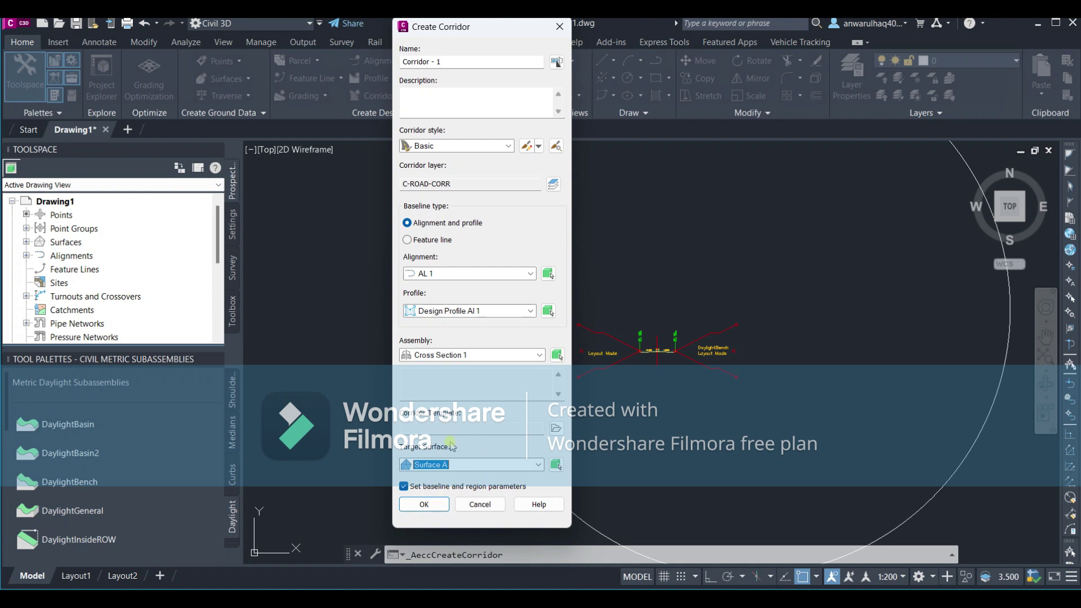
{"action": "left_click", "coordinate": [445, 505]}
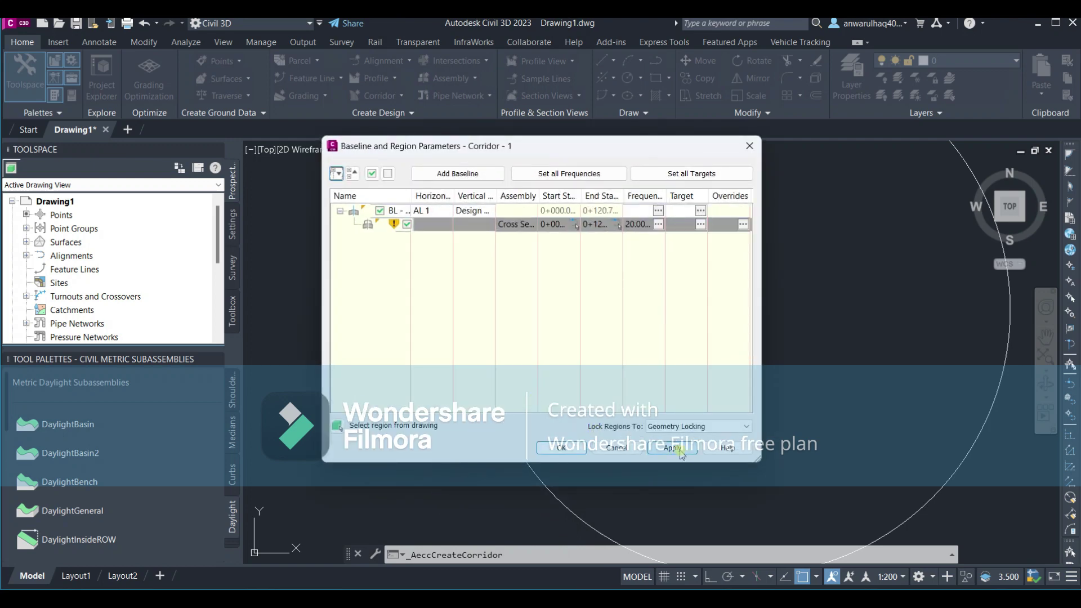
- Apply the baseline and region parameters, rebuild the corridor and accept the settings
{"action": "left_click", "coordinate": [673, 448]}
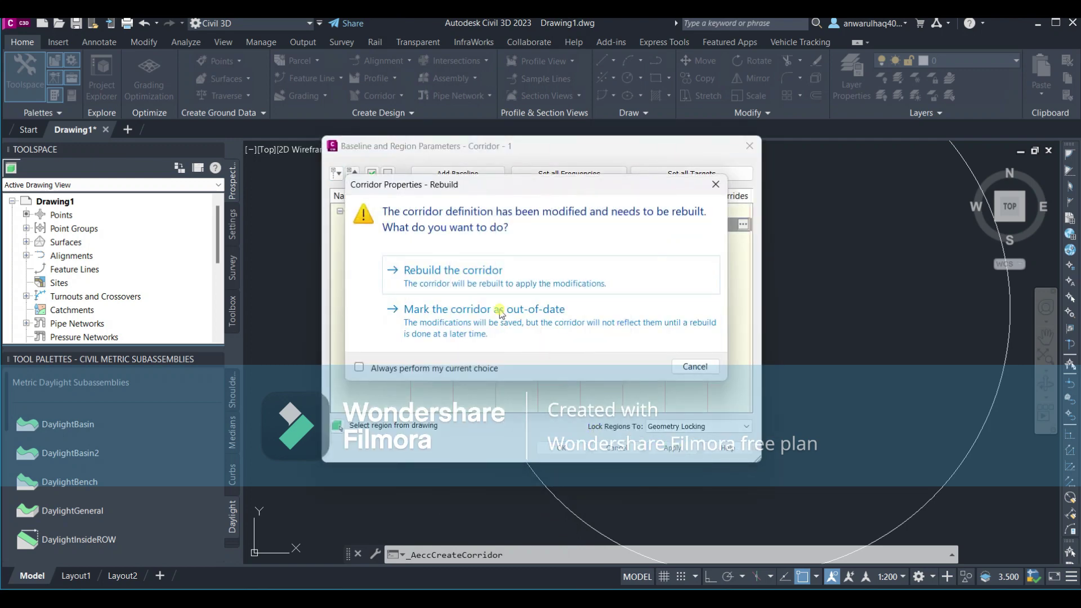
{"action": "left_click", "coordinate": [494, 270]}
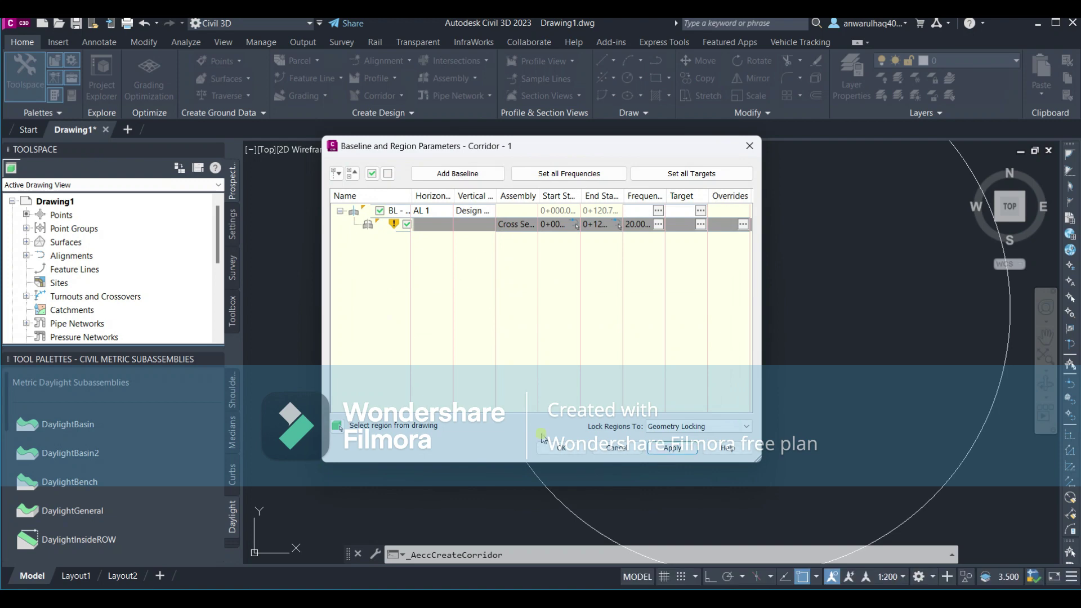
{"action": "left_click", "coordinate": [562, 448]}
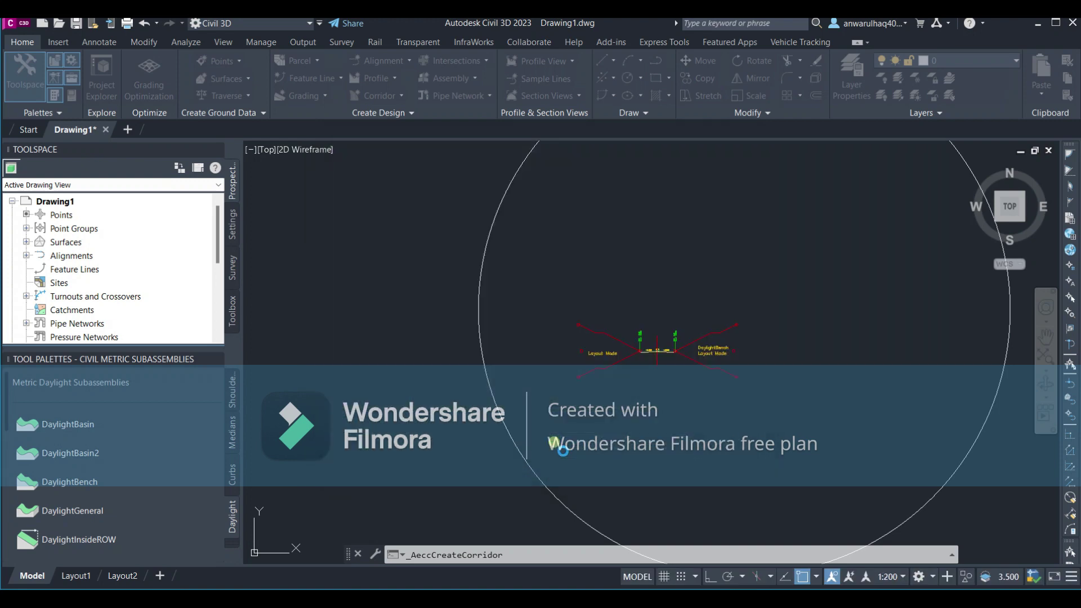
- Examine the new corridor in plan along its full length on the surface, including its curves and start station
{"action": "scroll", "coordinate": [551, 297], "scroll_direction": "down", "scroll_amount": 8}
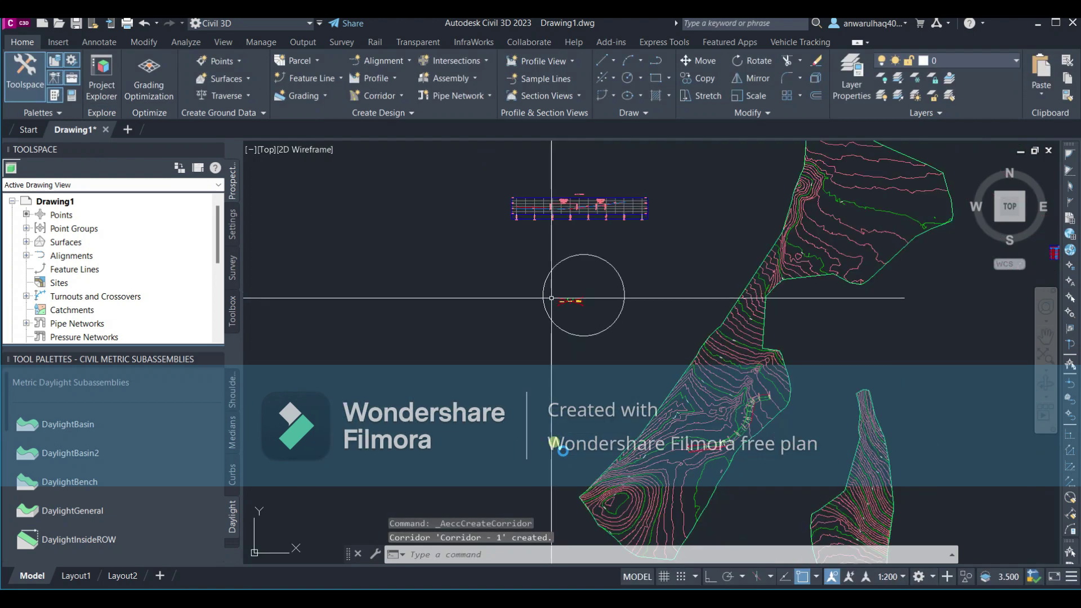
{"action": "scroll", "coordinate": [583, 265], "scroll_direction": "up", "scroll_amount": 8}
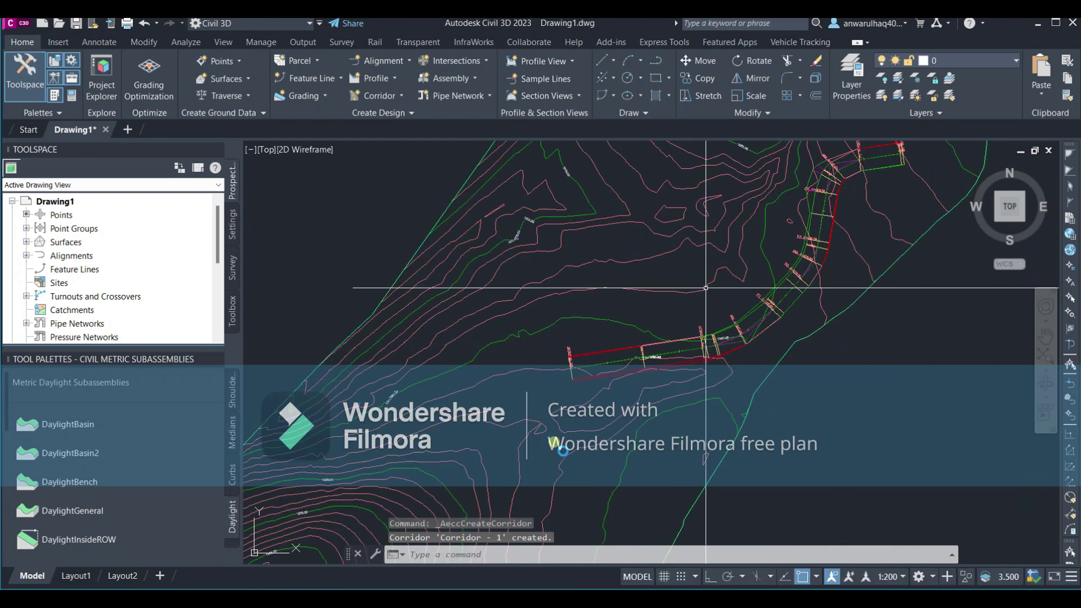
{"action": "scroll", "coordinate": [620, 366], "scroll_direction": "up", "scroll_amount": 4}
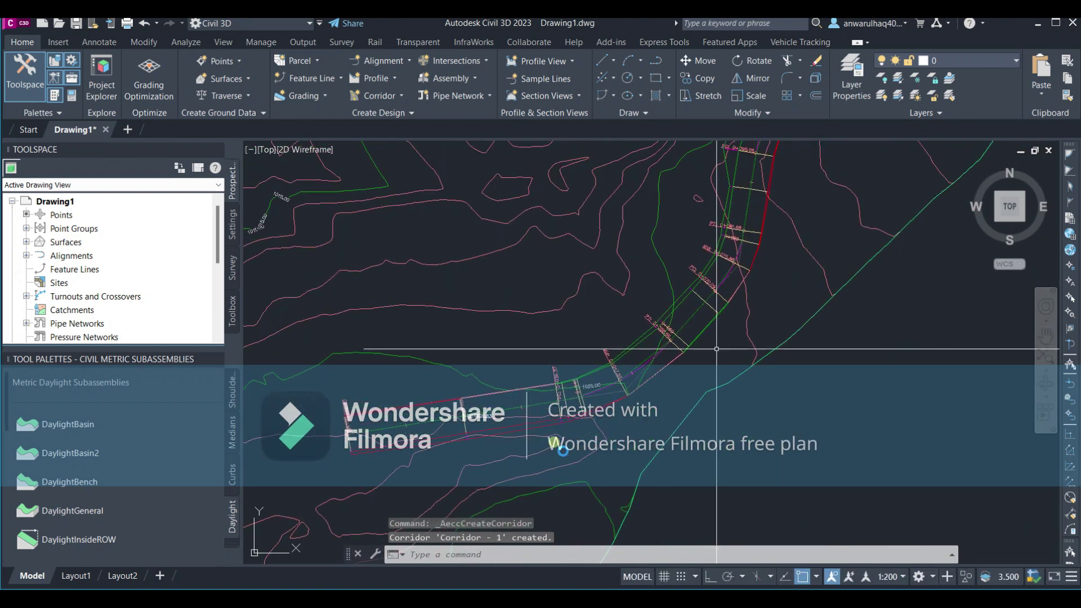
{"action": "scroll", "coordinate": [672, 331], "scroll_direction": "up", "scroll_amount": 4}
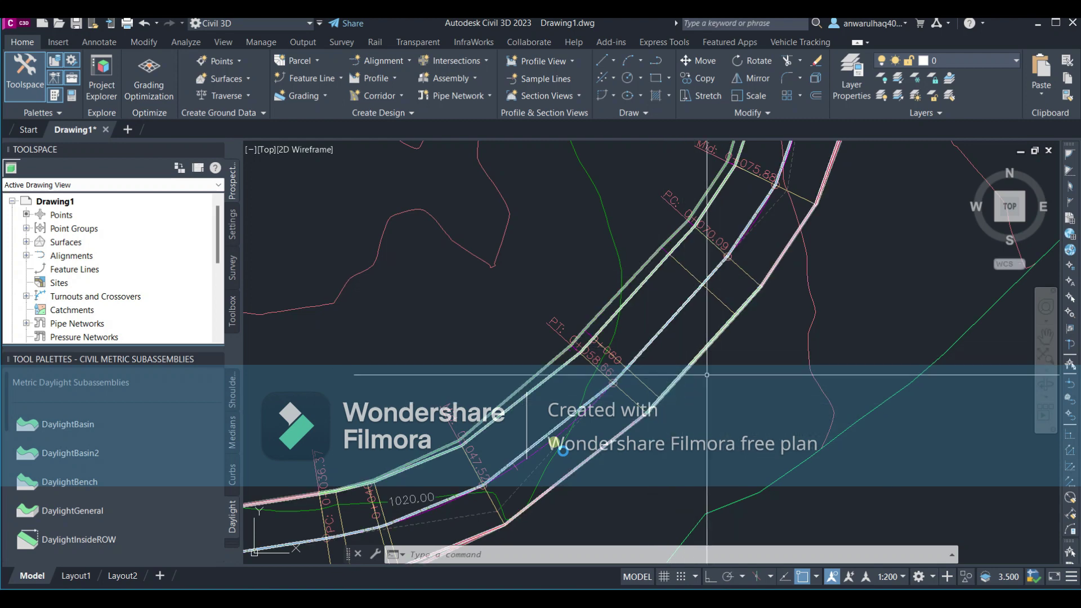
{"action": "middle_click_drag", "start_coordinate": [757, 348], "coordinate": [819, 291]}
{"action": "scroll", "coordinate": [746, 264], "scroll_direction": "down", "scroll_amount": 5}
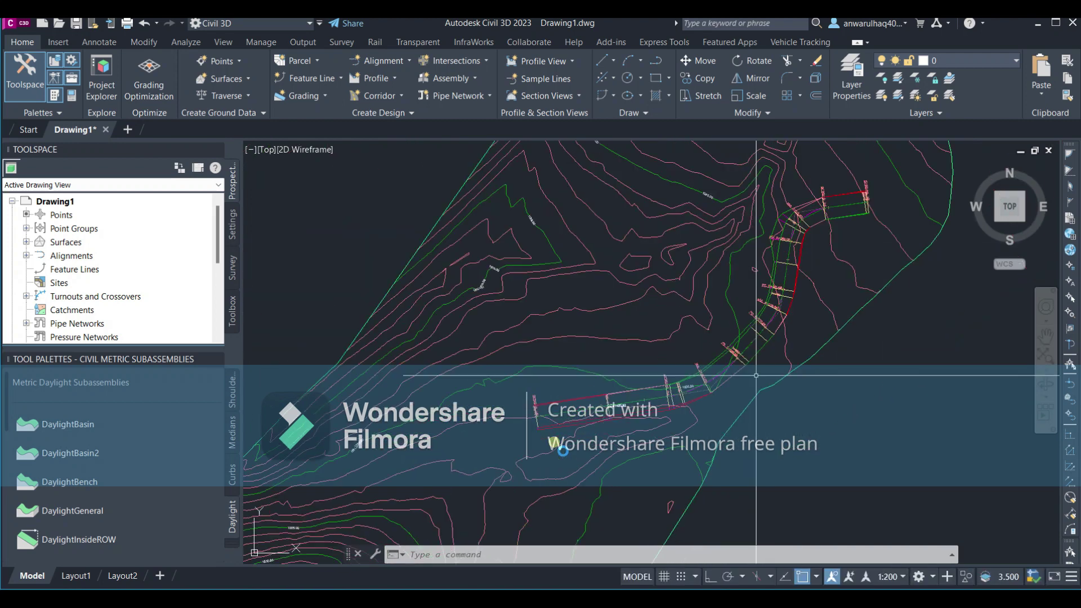
{"action": "scroll", "coordinate": [580, 352], "scroll_direction": "up", "scroll_amount": 6}
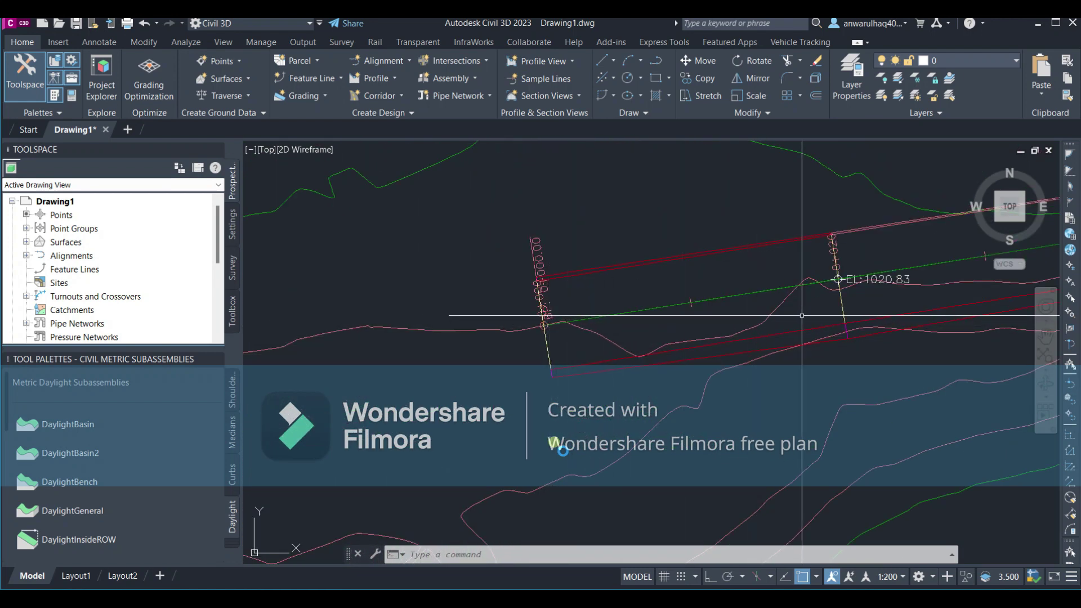
- Show the corridor in a maximized Object Viewer from the SW Isometric view
{"action": "left_click", "coordinate": [829, 326]}
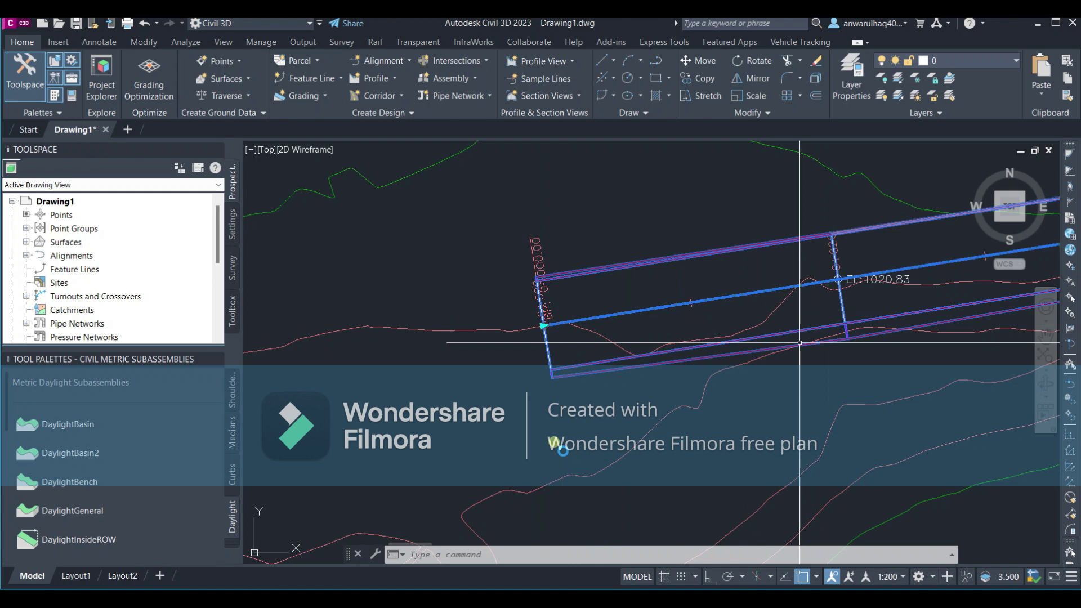
{"action": "scroll", "coordinate": [799, 342], "scroll_direction": "down", "scroll_amount": 8}
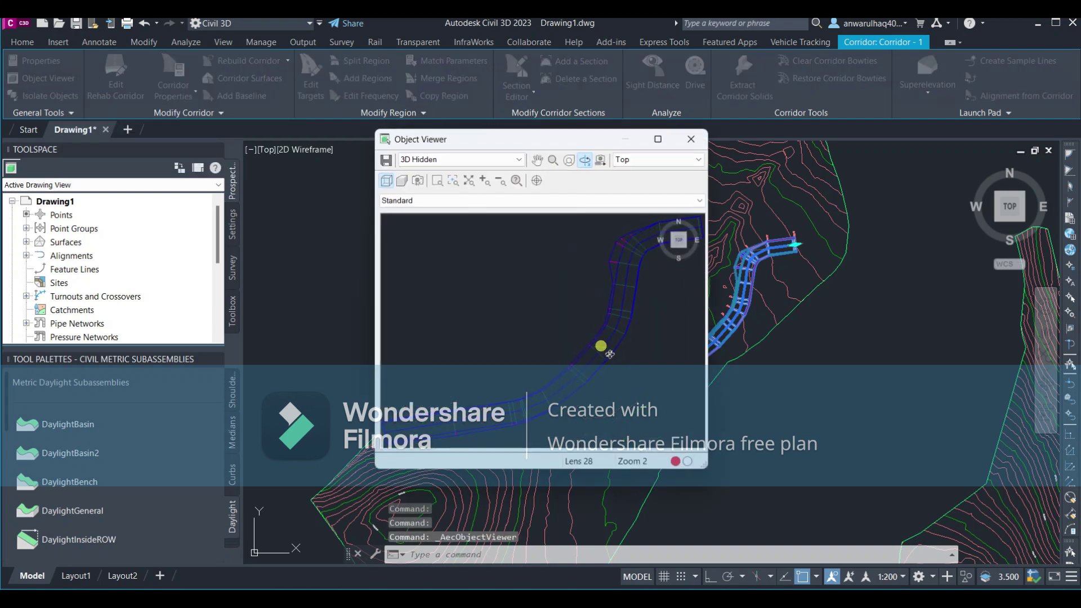
{"action": "left_click", "coordinate": [671, 159]}
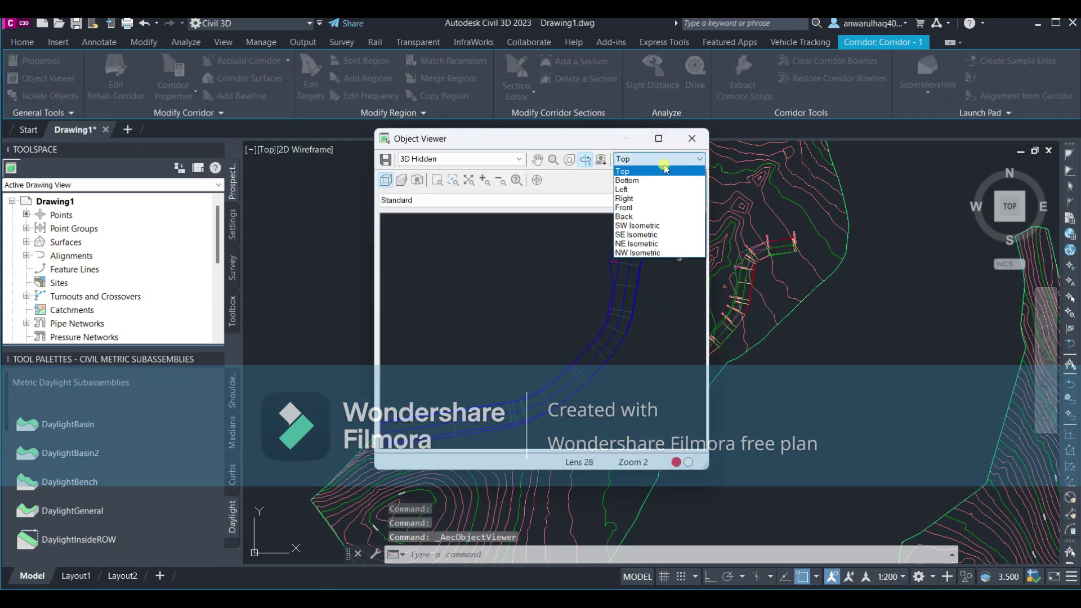
{"action": "left_click", "coordinate": [642, 228]}
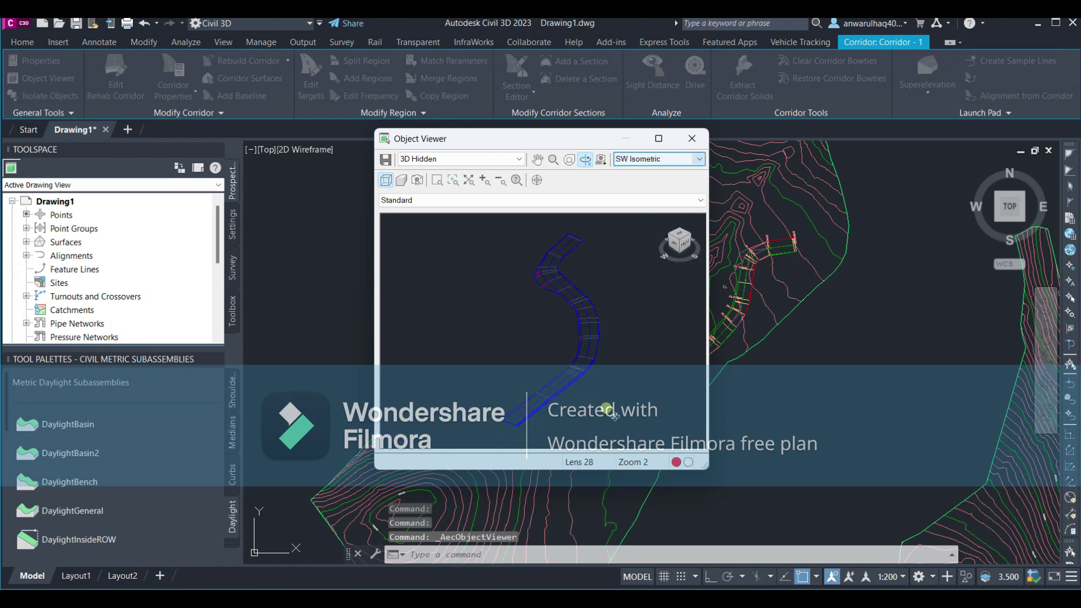
{"action": "left_click", "coordinate": [658, 139]}
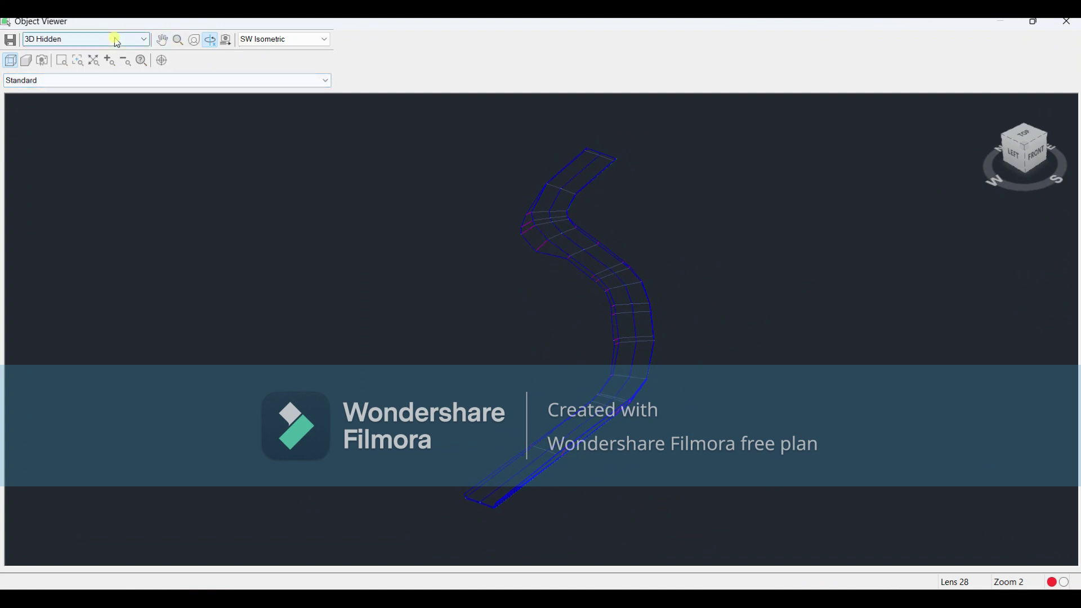
- Preview the corridor in the Conceptual visual style, and set the viewer's style to Realistic
{"action": "left_click", "coordinate": [84, 39]}
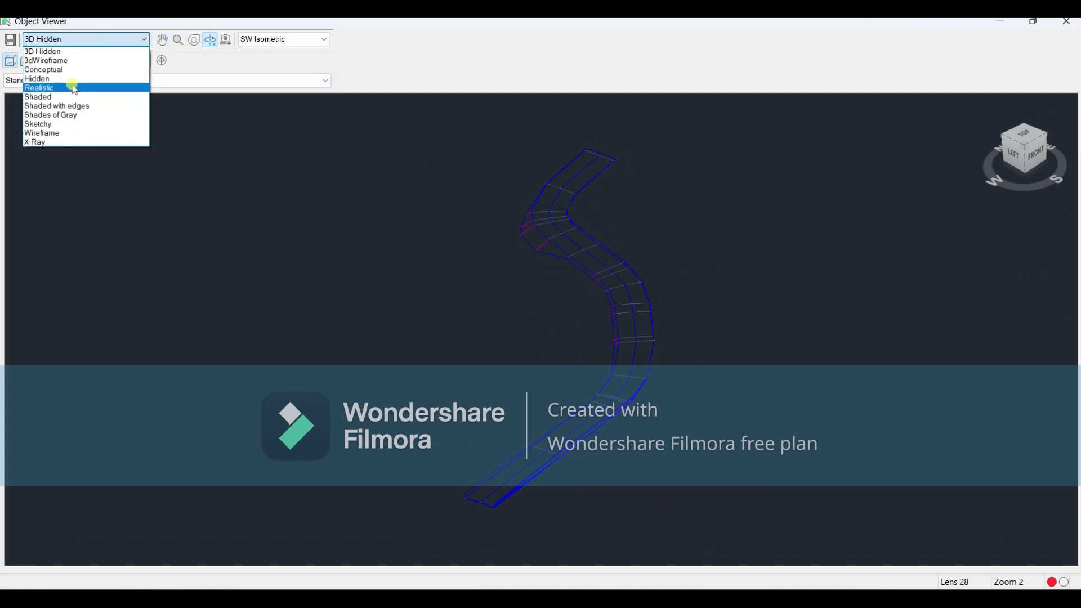
{"action": "left_click", "coordinate": [72, 70]}
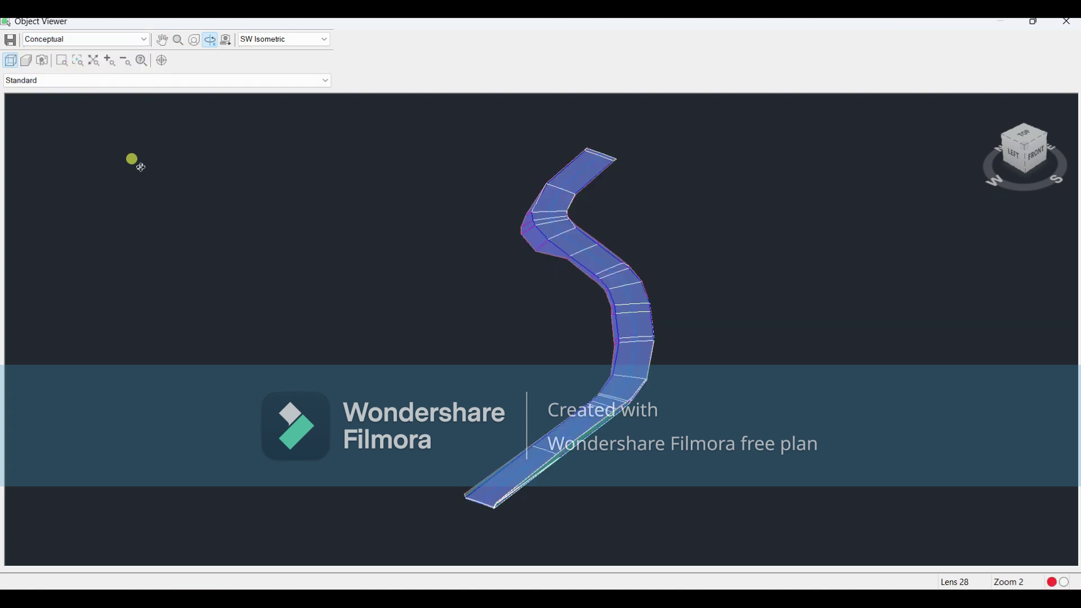
{"action": "left_click", "coordinate": [106, 40]}
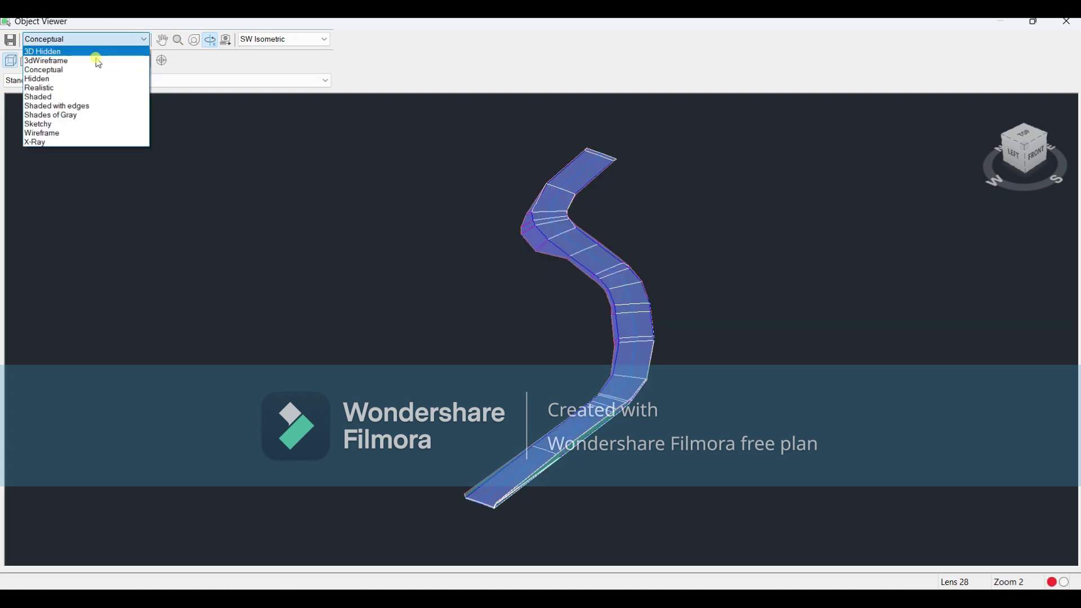
{"action": "left_click", "coordinate": [62, 87]}
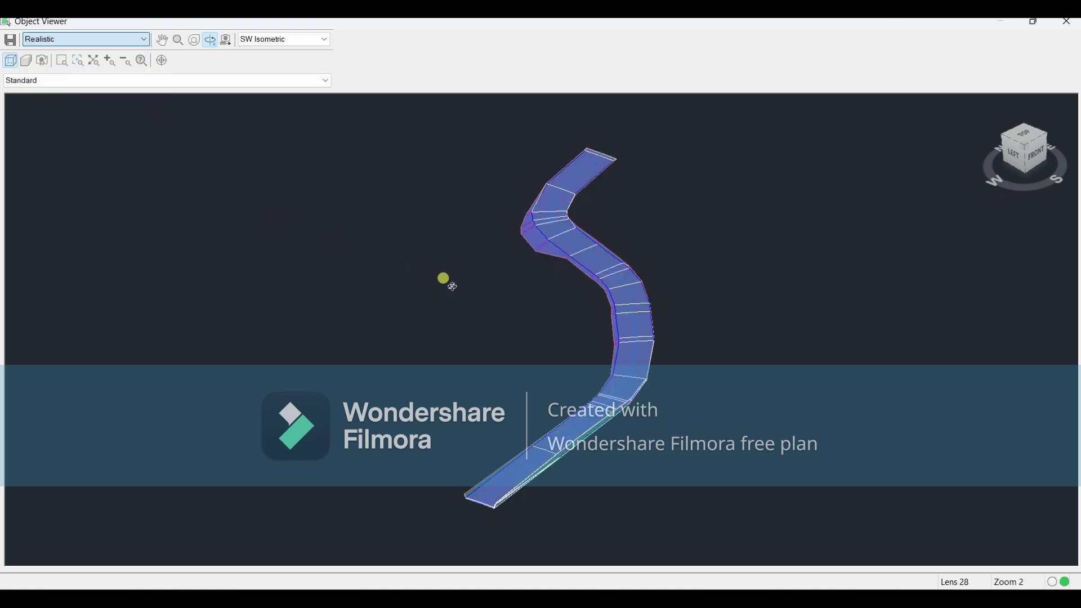
- Inspect the corridor's pavement and daylight slopes in 3D from several angles, and close the Object Viewer
{"action": "scroll", "coordinate": [560, 290], "scroll_direction": "up", "scroll_amount": 2}
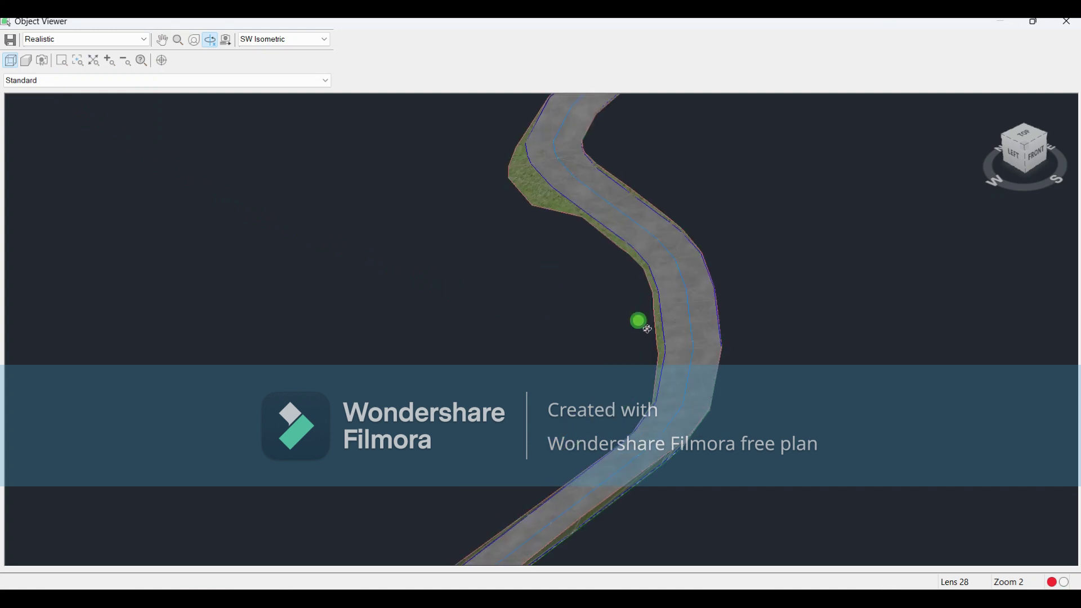
{"action": "left_click_drag", "start_coordinate": [647, 329], "coordinate": [645, 426]}
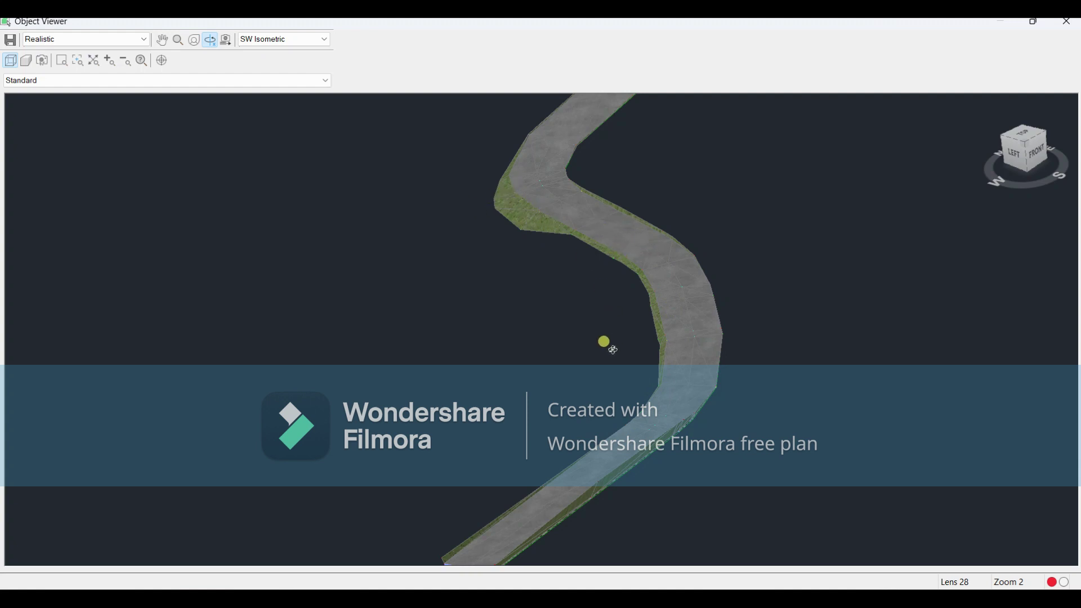
{"action": "left_click_drag", "start_coordinate": [598, 253], "coordinate": [580, 268]}
{"action": "scroll", "coordinate": [647, 313], "scroll_direction": "down", "scroll_amount": 3}
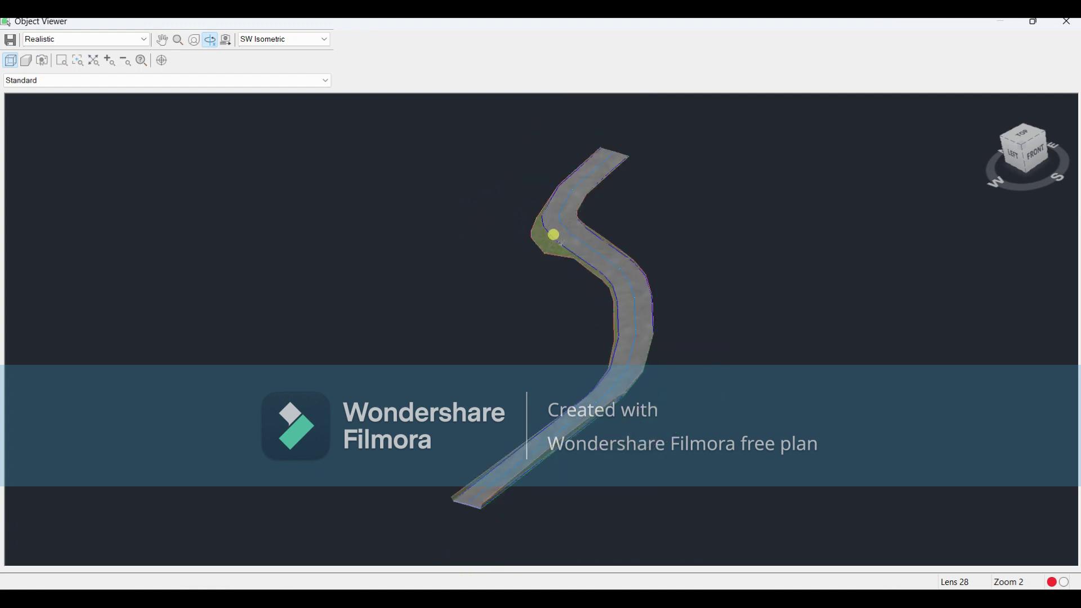
{"action": "left_click_drag", "start_coordinate": [611, 316], "coordinate": [522, 268]}
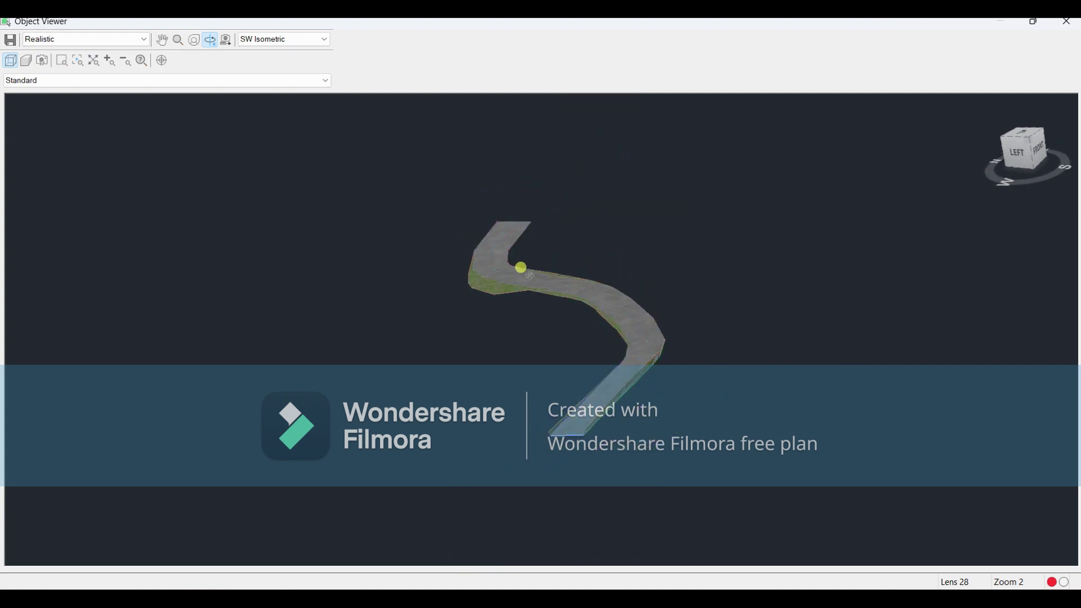
{"action": "left_click_drag", "start_coordinate": [591, 401], "coordinate": [704, 367]}
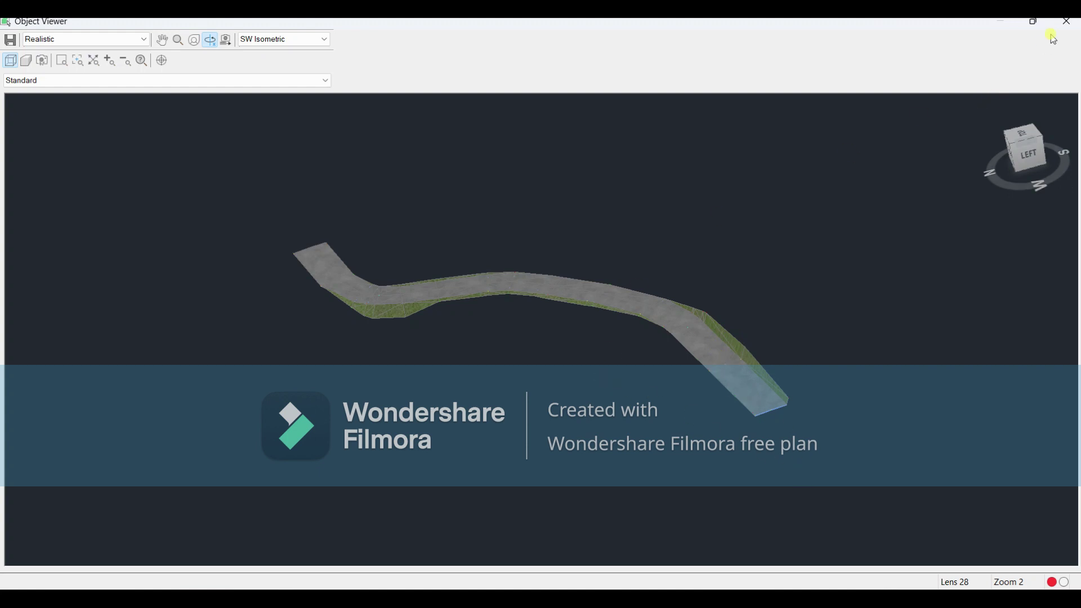
{"action": "left_click", "coordinate": [1067, 22]}
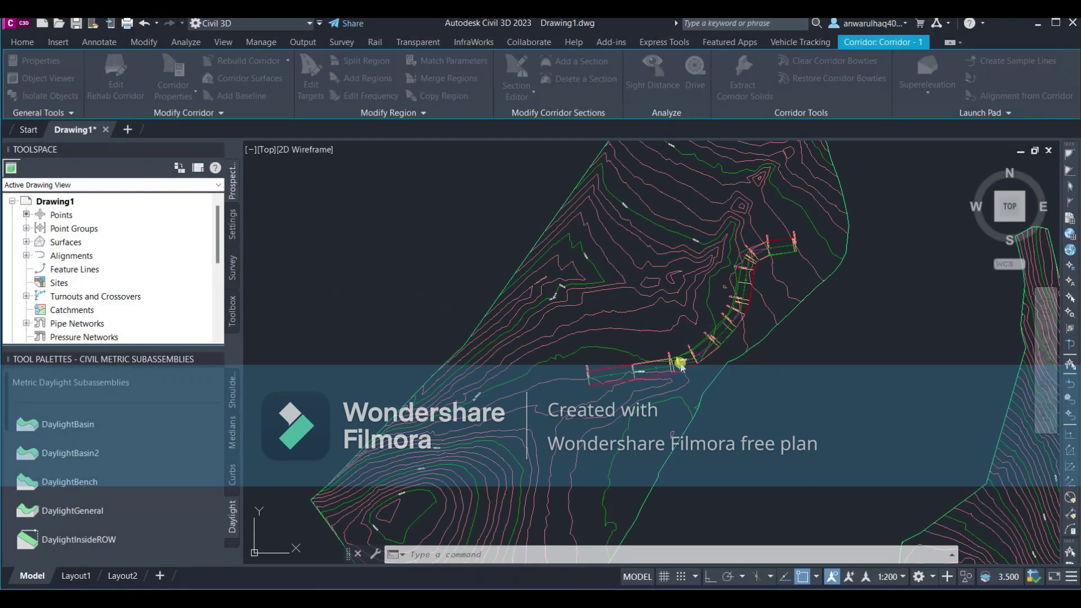
{"action": "scroll", "coordinate": [727, 367], "scroll_direction": "down", "scroll_amount": 6}
{"action": "scroll", "coordinate": [645, 242], "scroll_direction": "up", "scroll_amount": 4}
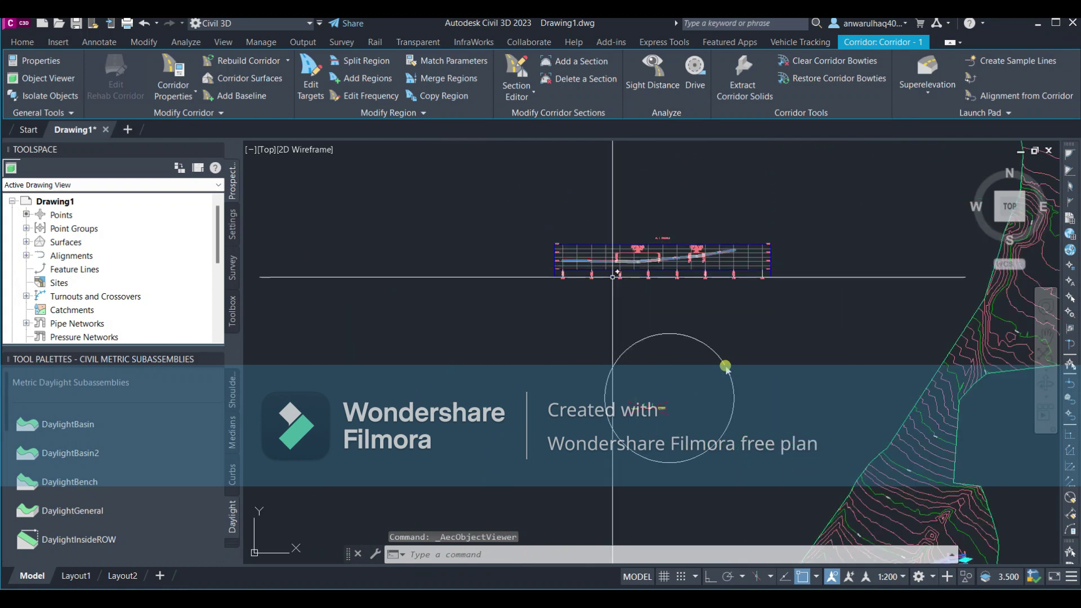
- Examine the AL 1 profile view along its length, including the design and ground lines, grades and both vertical curves
{"action": "scroll", "coordinate": [613, 277], "scroll_direction": "up", "scroll_amount": 6}
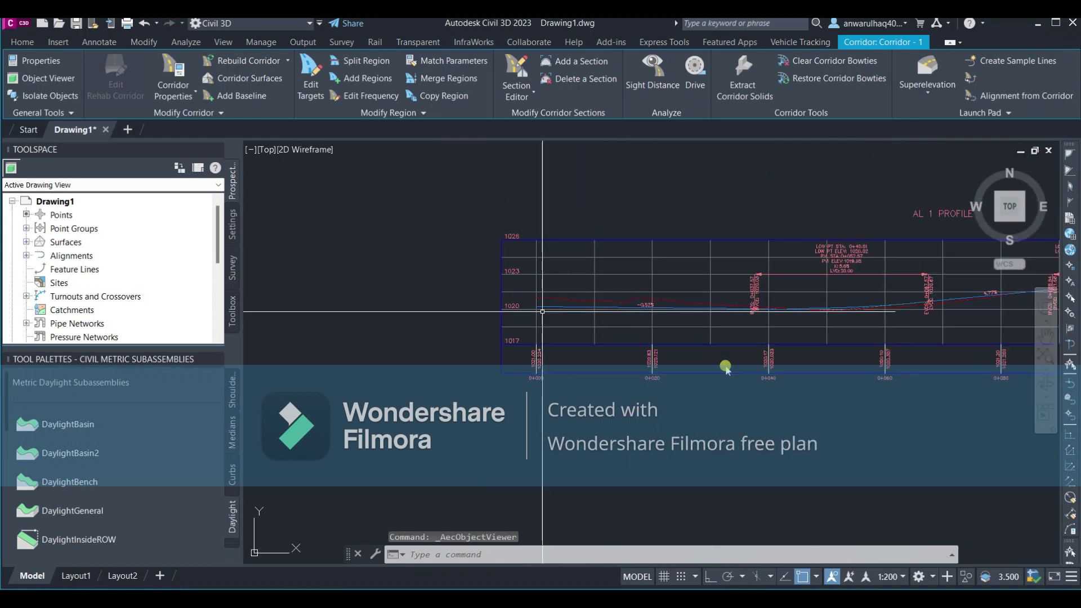
{"action": "mouse_move", "coordinate": [727, 320]}
{"action": "middle_mouse_down"}
{"action": "mouse_move", "coordinate": [651, 332]}
{"action": "mouse_move", "coordinate": [416, 327]}
{"action": "middle_mouse_up"}
{"action": "scroll", "coordinate": [797, 302], "scroll_direction": "up", "scroll_amount": 2}
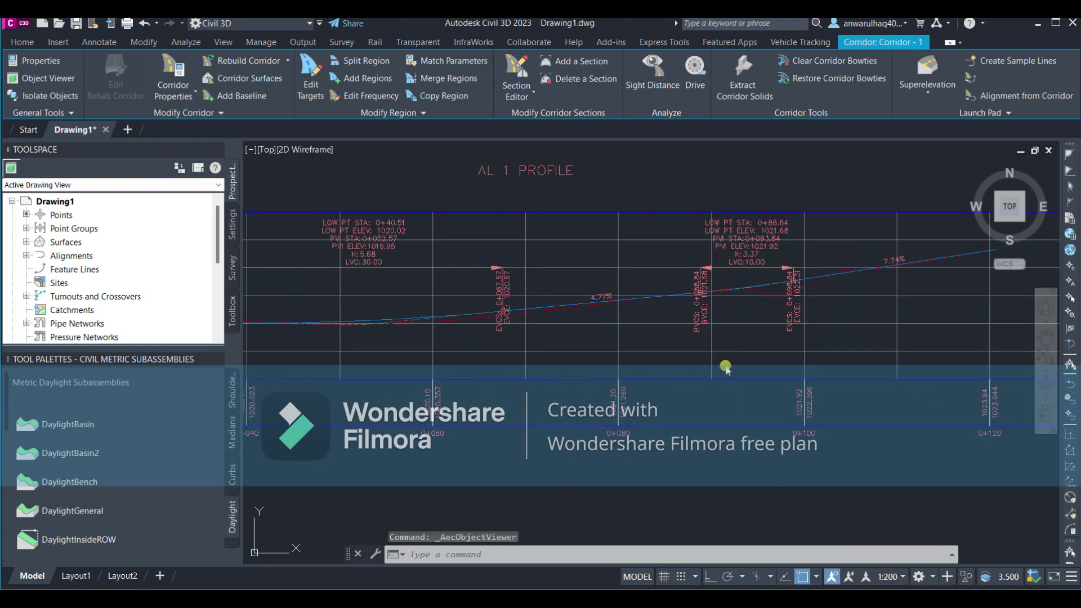
{"action": "scroll", "coordinate": [807, 300], "scroll_direction": "up", "scroll_amount": 2}
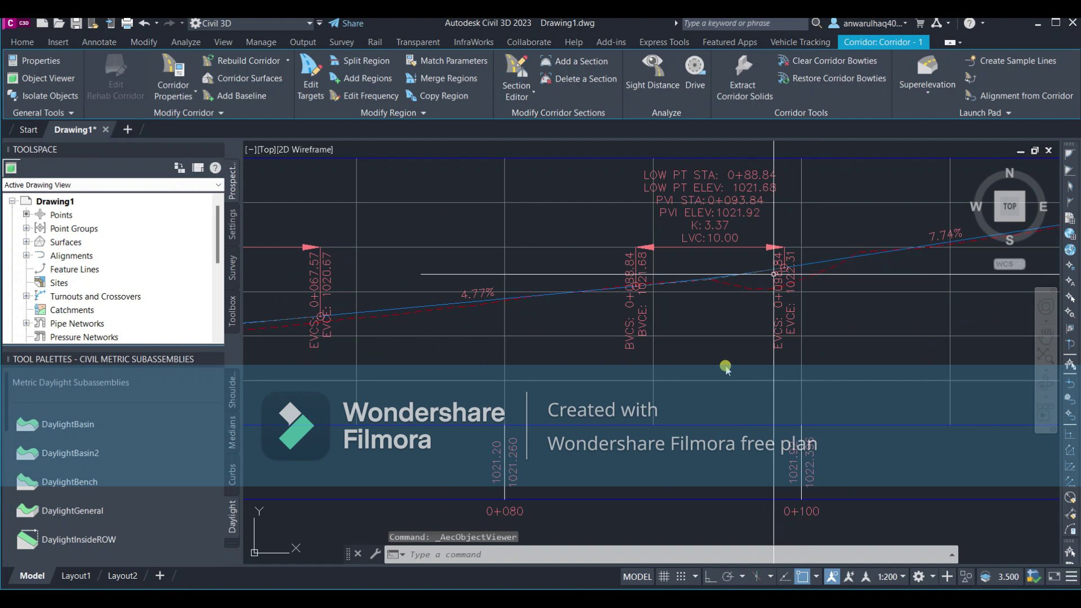
{"action": "scroll", "coordinate": [773, 274], "scroll_direction": "down", "scroll_amount": 2}
{"action": "middle_click_drag", "start_coordinate": [510, 344], "coordinate": [877, 365]}
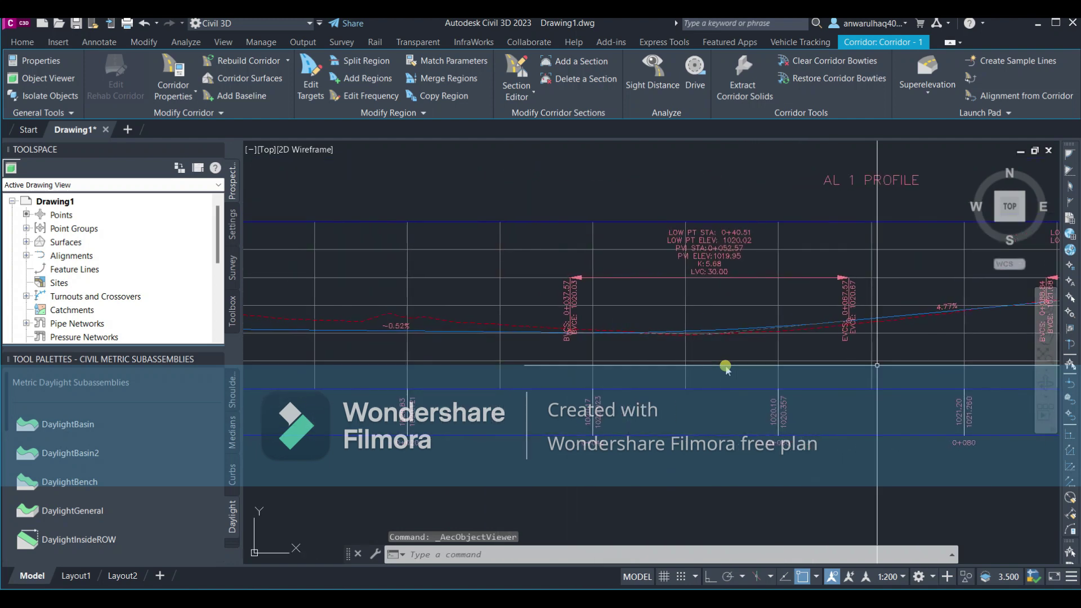
{"action": "middle_click_drag", "start_coordinate": [509, 377], "coordinate": [834, 384]}
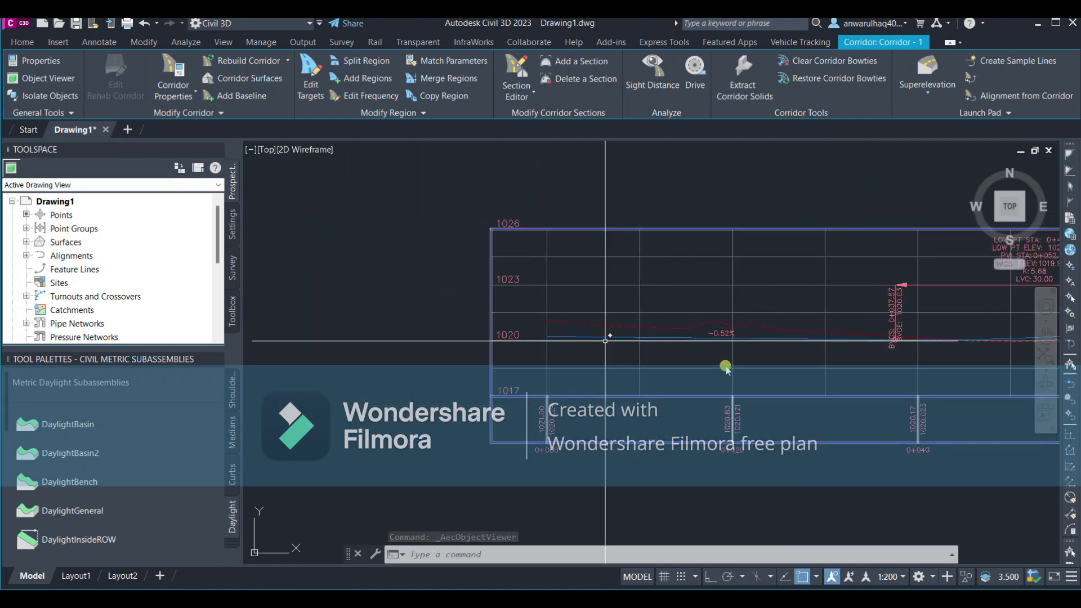
- Return to the plan view of the corridor on Surface A and show its full length within the contours
{"action": "scroll", "coordinate": [751, 437], "scroll_direction": "down", "scroll_amount": 8}
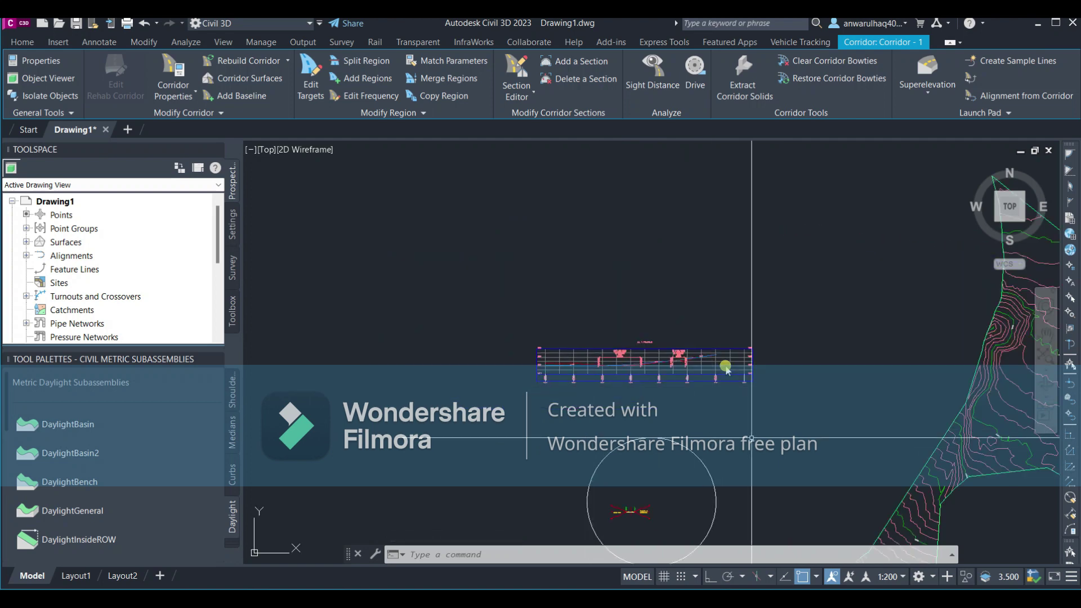
{"action": "middle_click_drag", "start_coordinate": [740, 438], "coordinate": [635, 267]}
{"action": "middle_click_drag", "start_coordinate": [687, 441], "coordinate": [625, 292]}
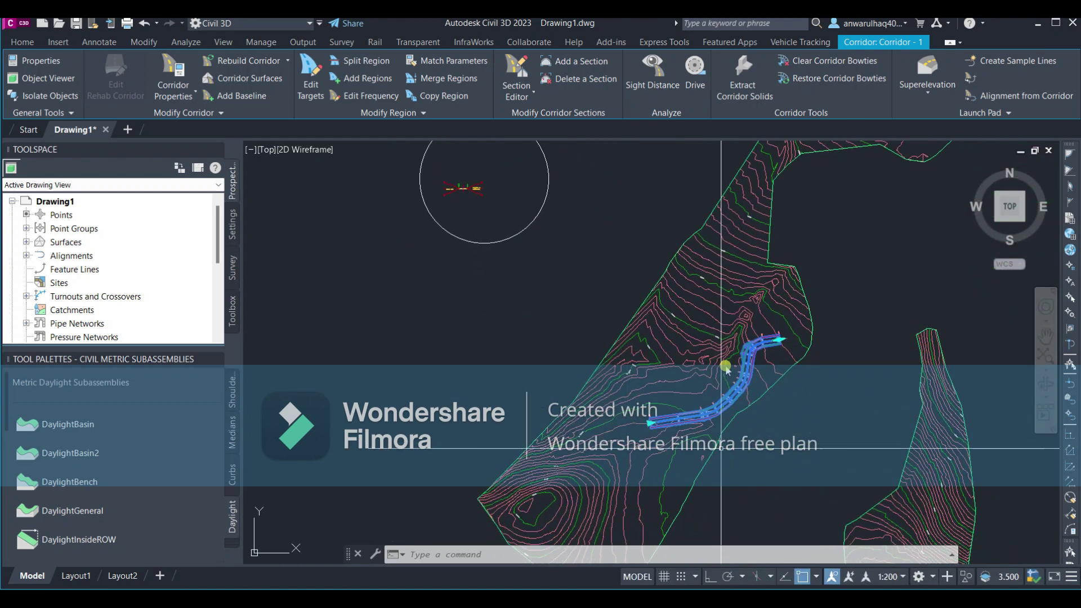
{"action": "middle_click_drag", "start_coordinate": [721, 449], "coordinate": [668, 407]}
{"action": "mouse_move", "coordinate": [726, 369]}
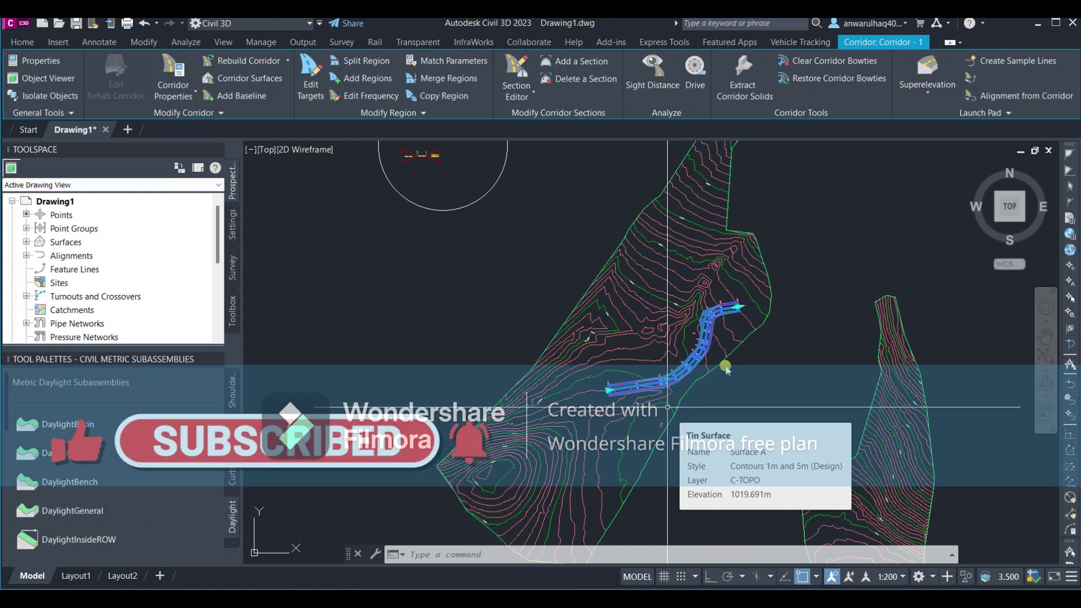
{"action": "key", "text": "alt+Tab"}
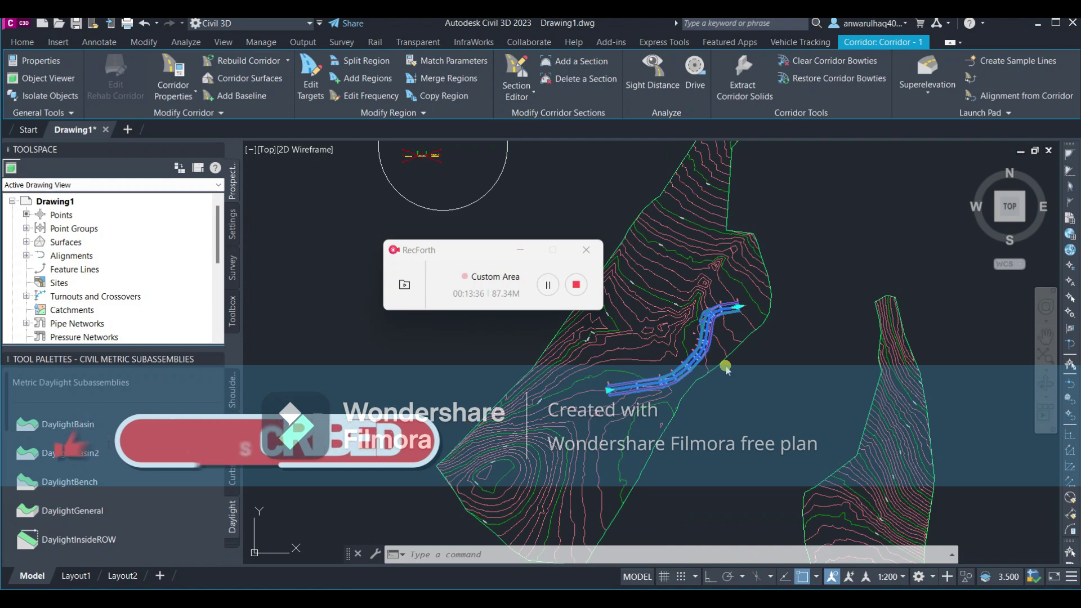